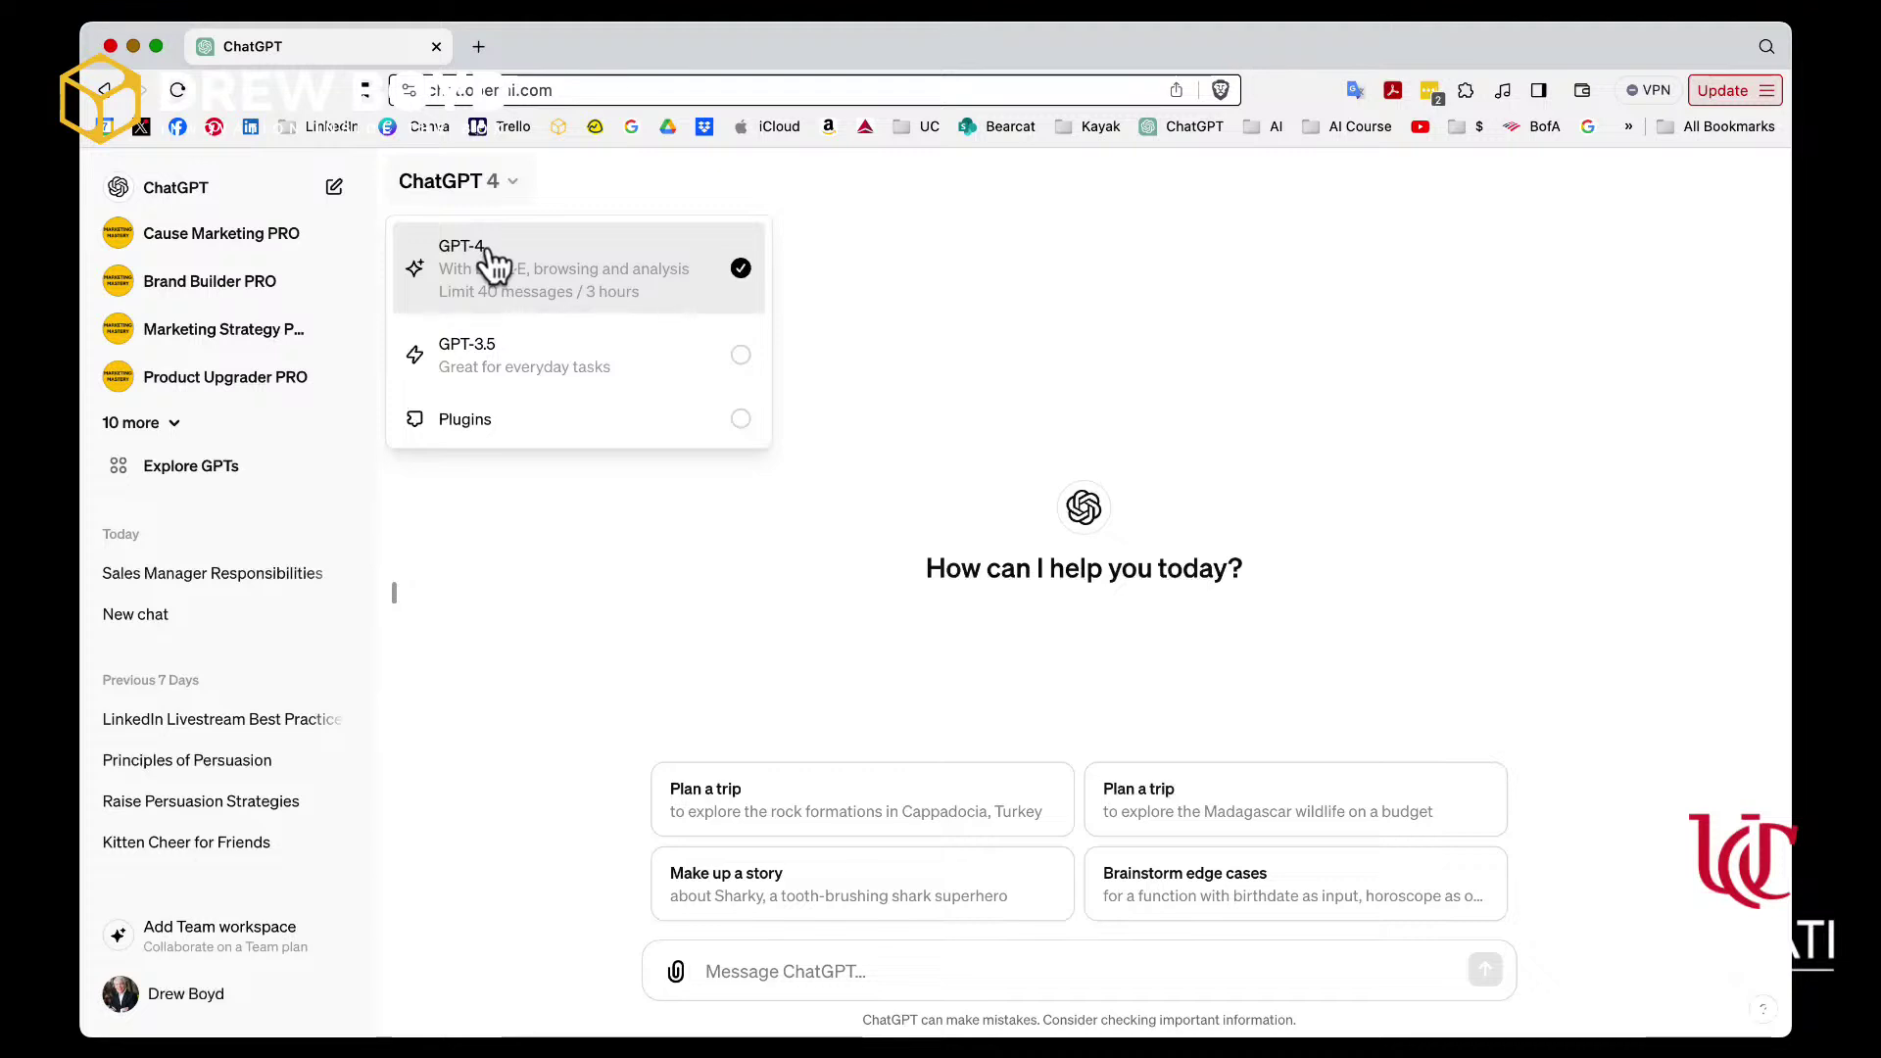
- Expand the full list of saved custom GPTs and look through it from Cause Marketing PRO to Sales Manager PRO
{"action": "left_click", "coordinate": [294, 427]}
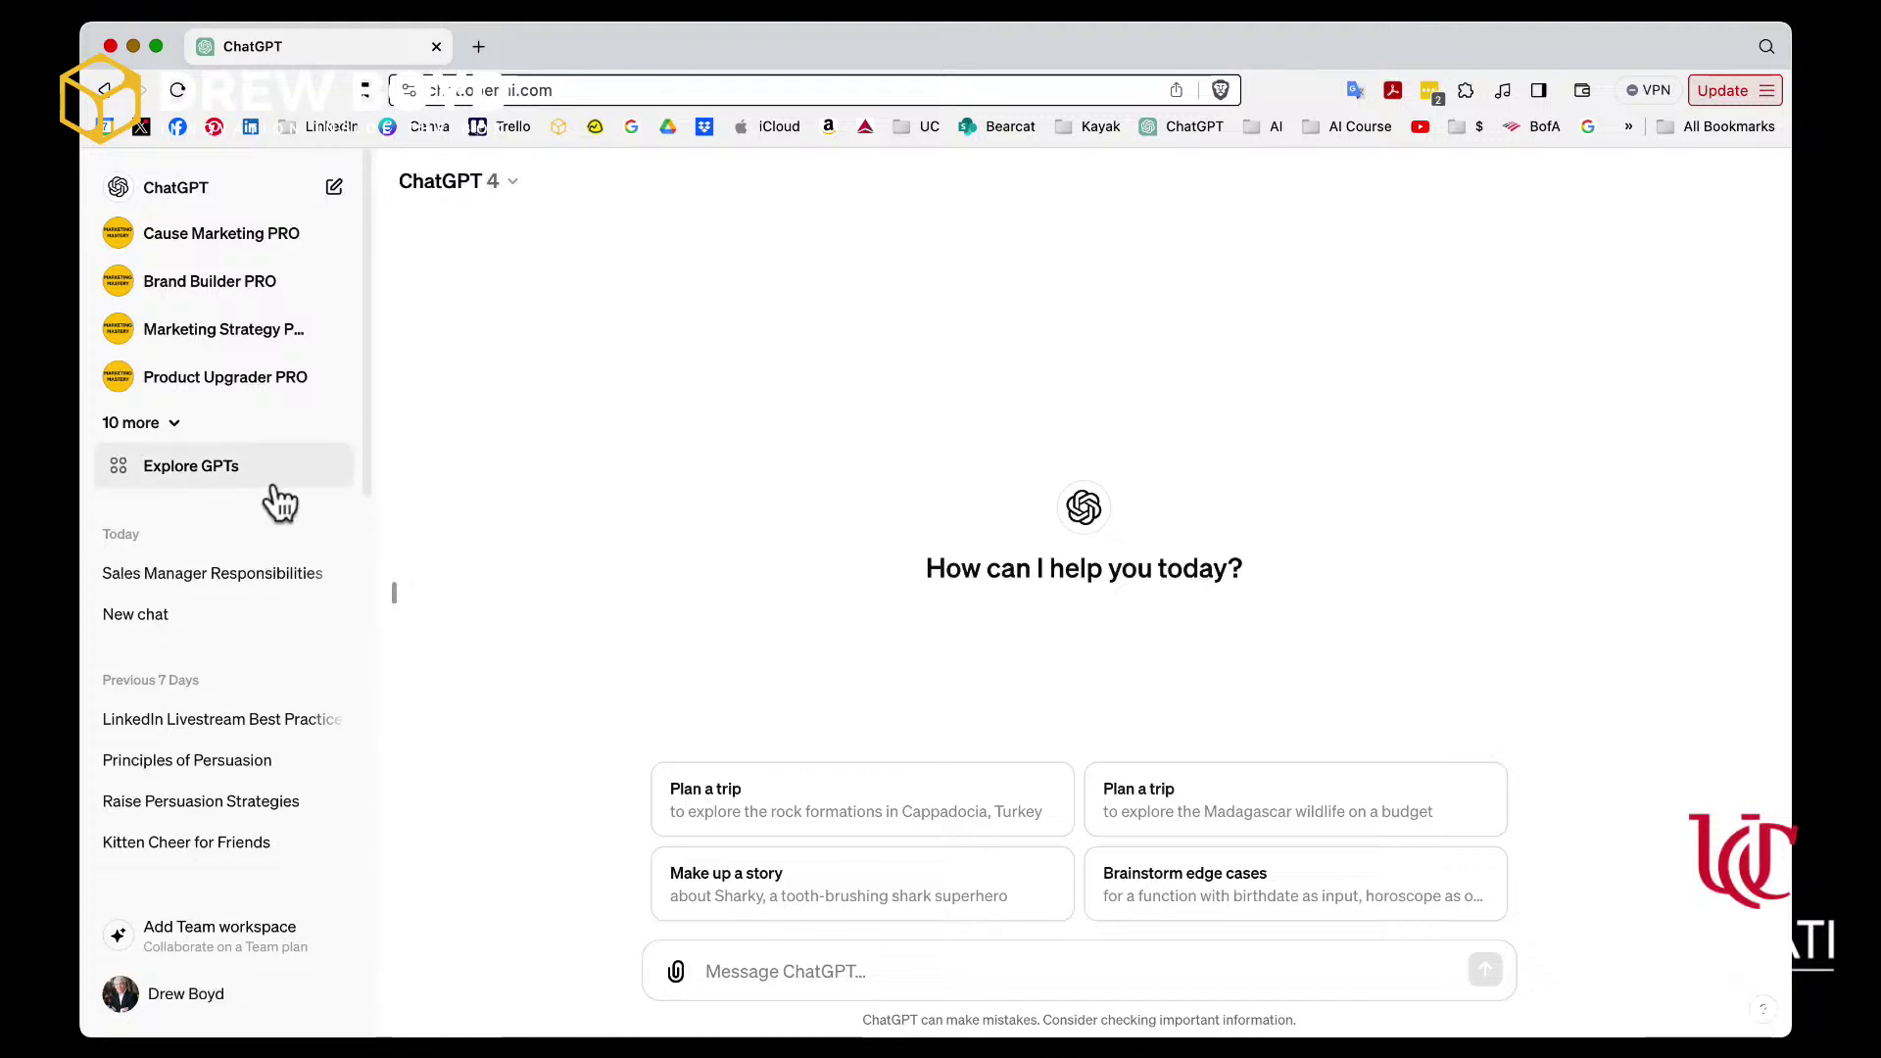
{"action": "left_click", "coordinate": [157, 422]}
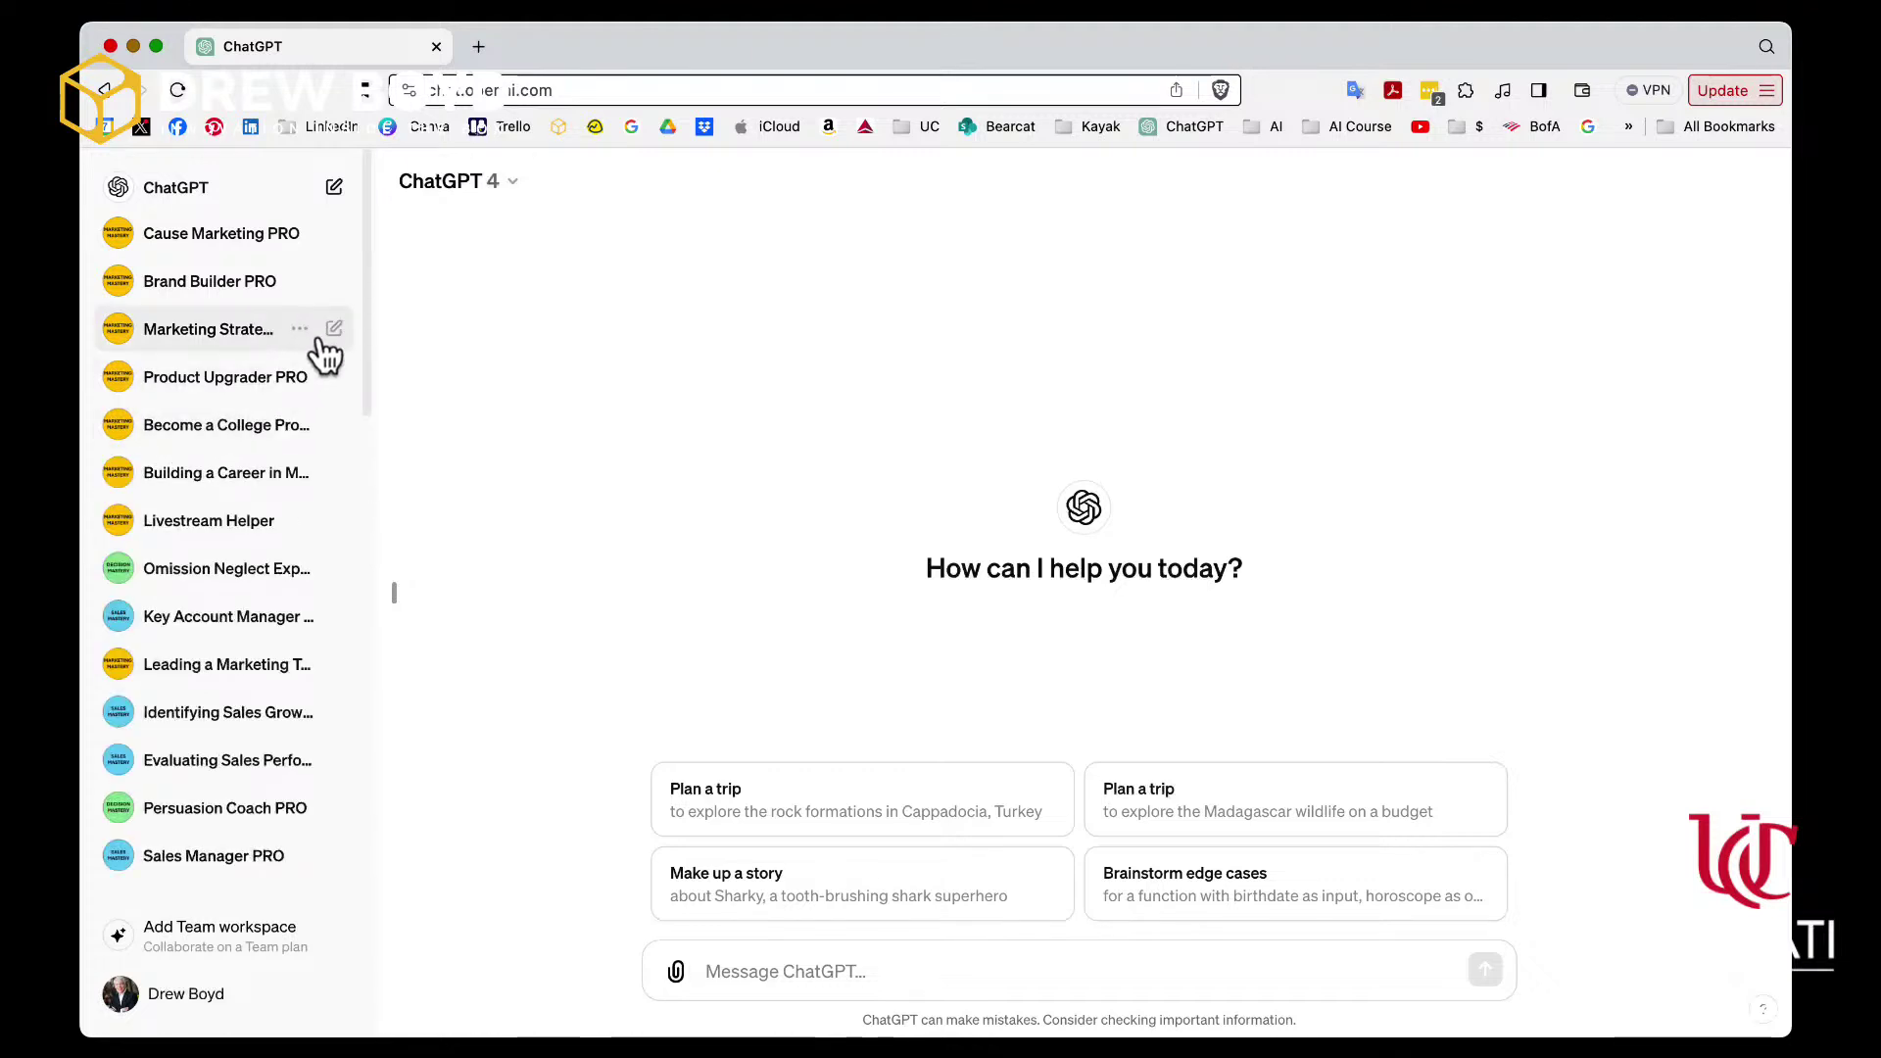
{"action": "scroll", "coordinate": [314, 357], "scroll_direction": "down", "scroll_amount": 1}
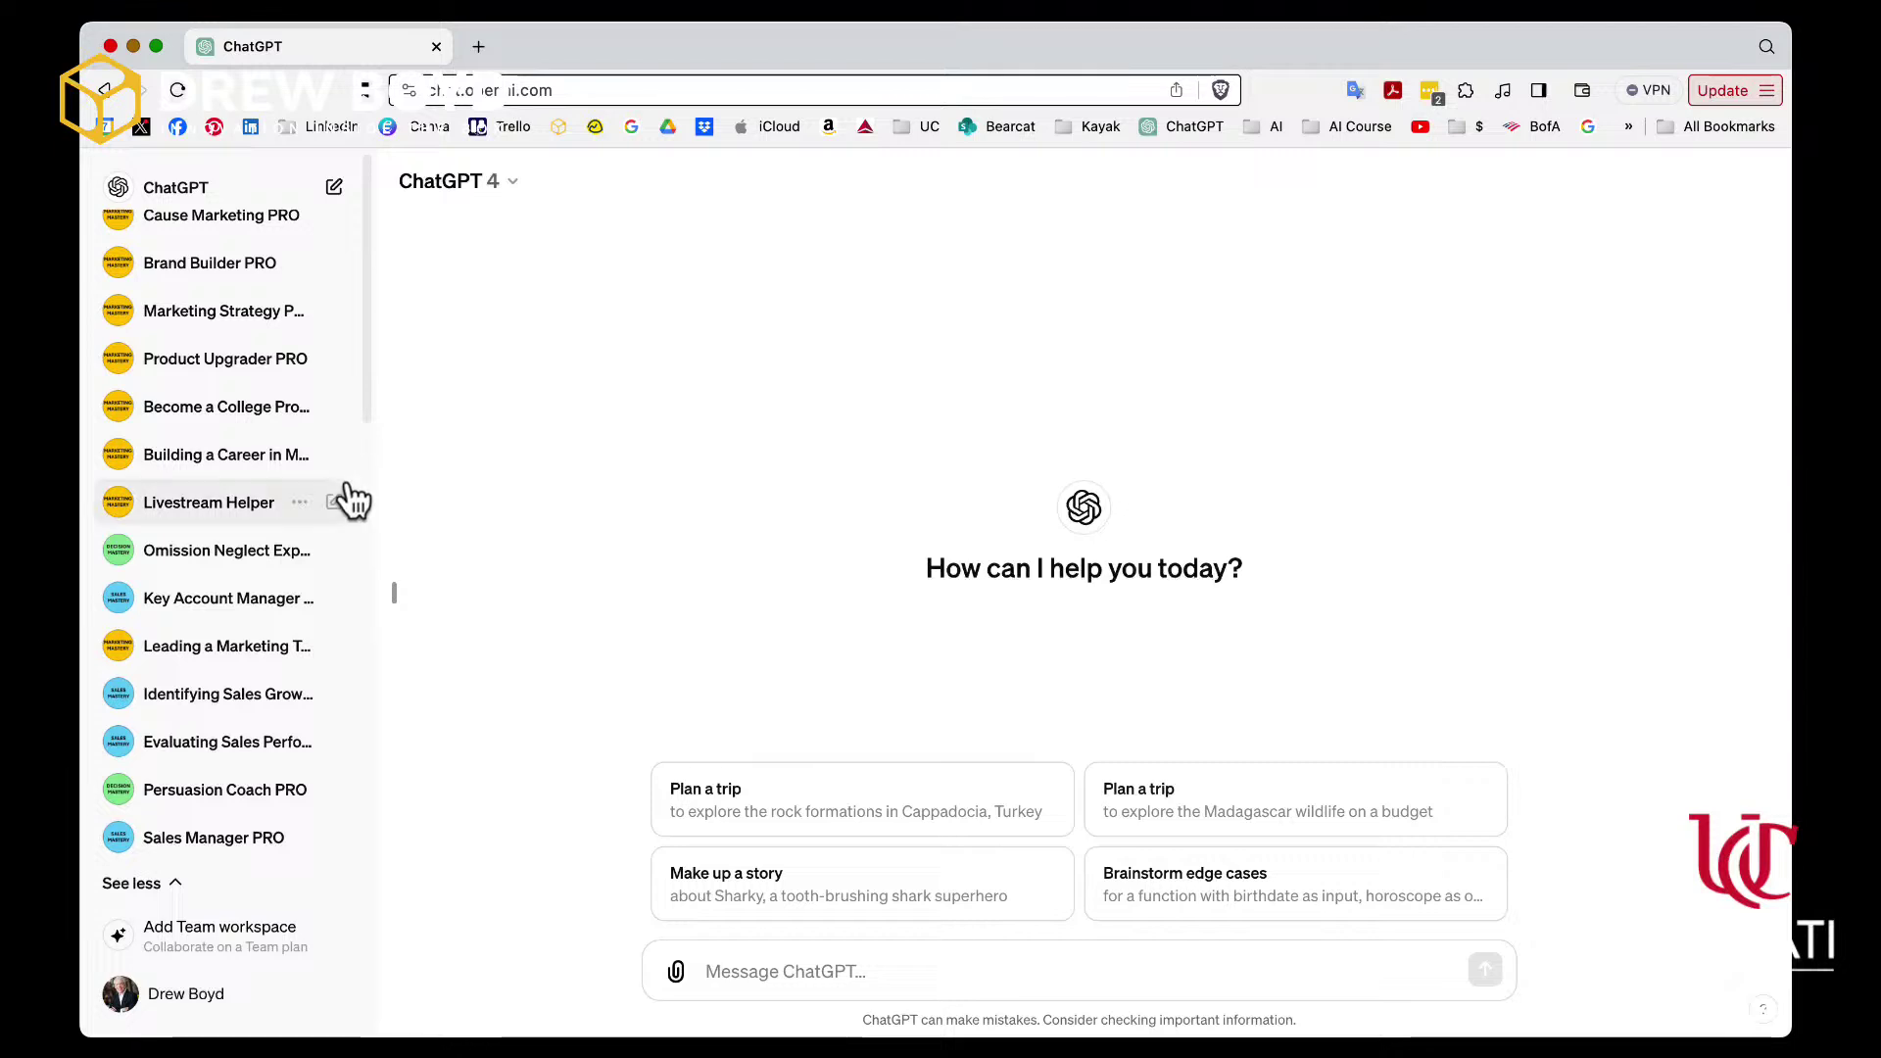
{"action": "scroll", "coordinate": [352, 493], "scroll_direction": "down", "scroll_amount": 1}
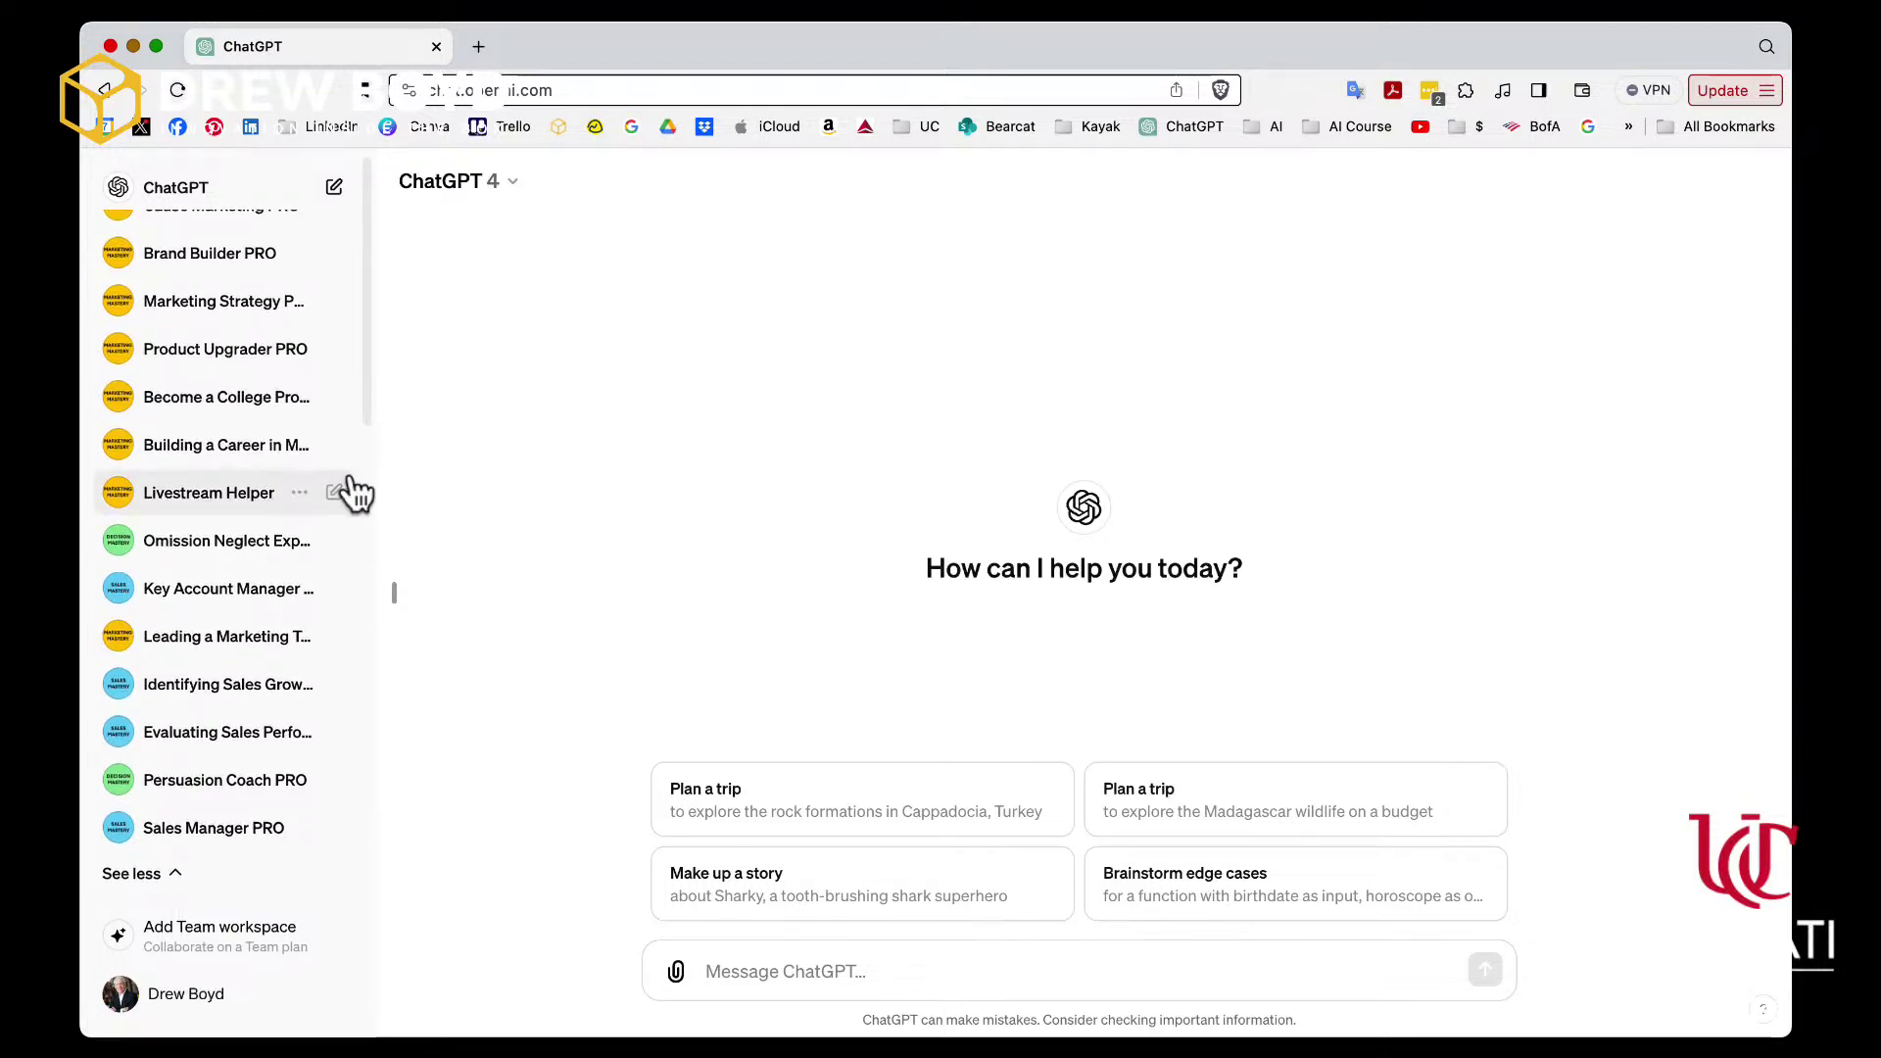
{"action": "scroll", "coordinate": [355, 495], "scroll_direction": "up", "scroll_amount": 1}
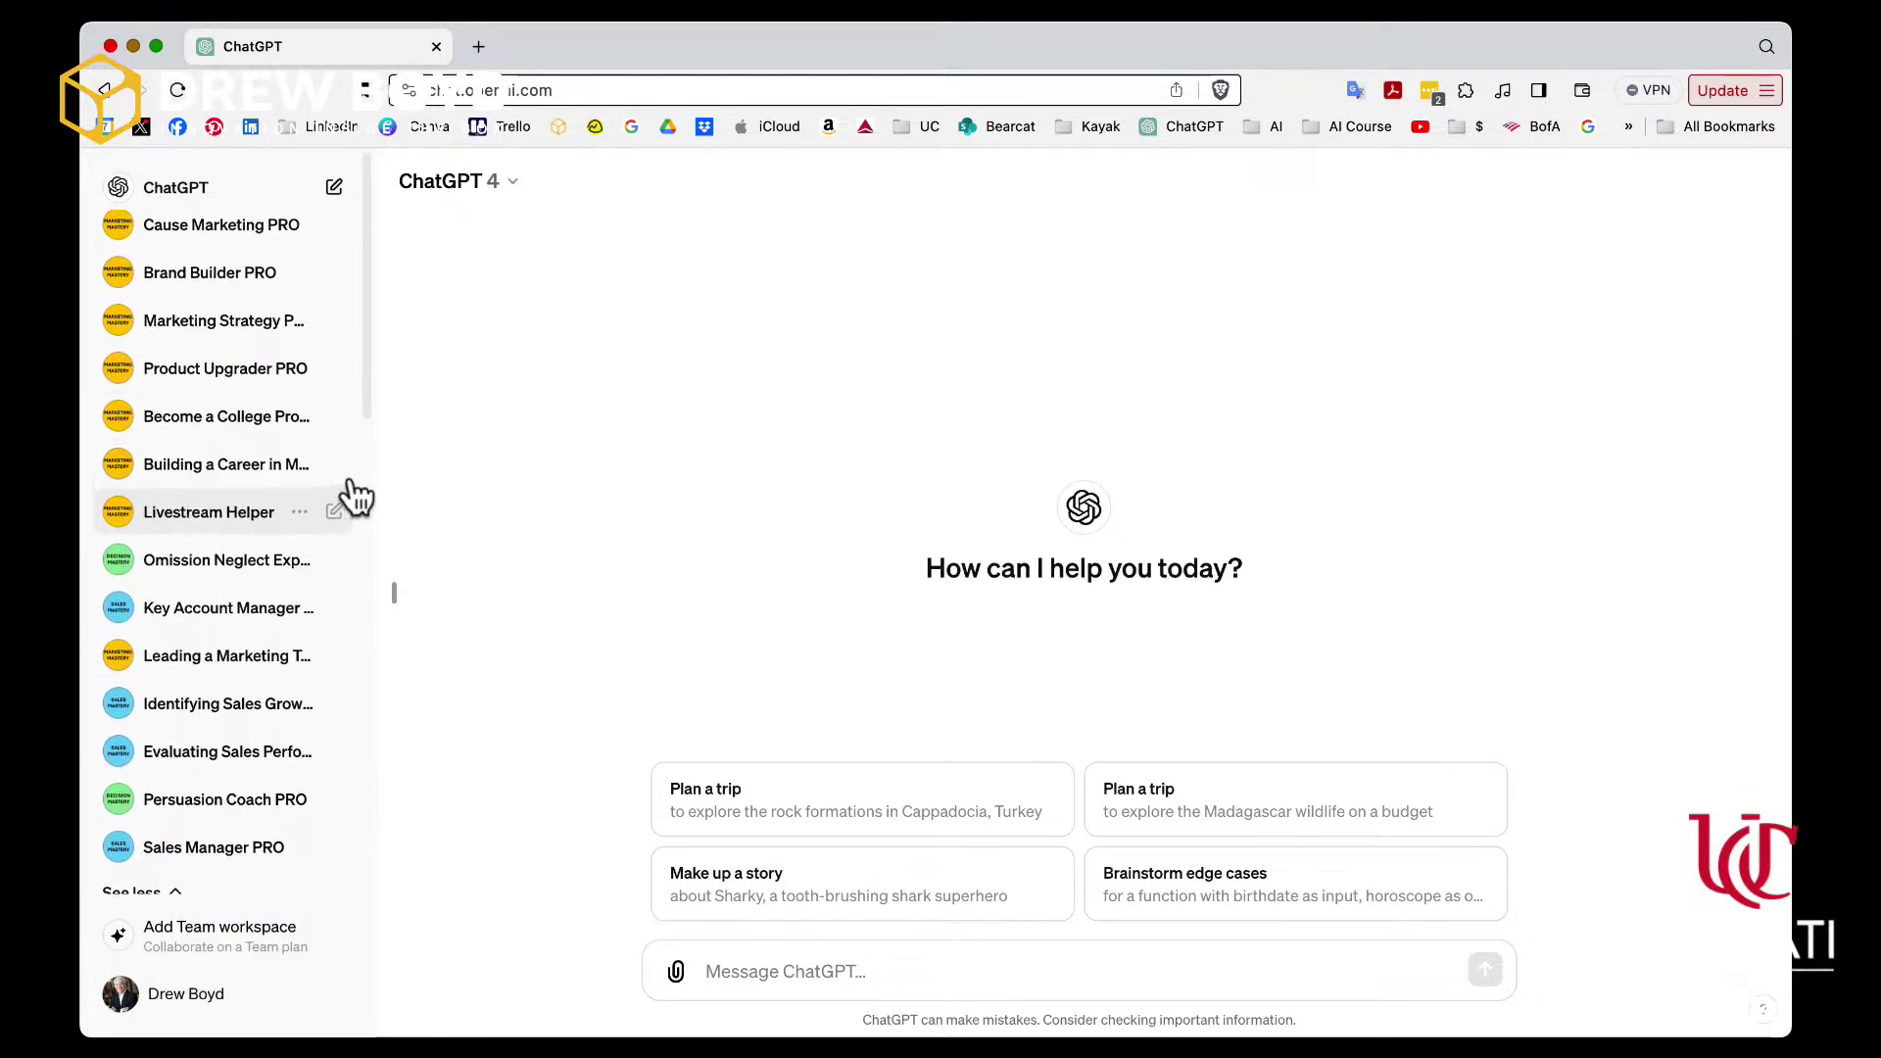
{"action": "scroll", "coordinate": [355, 495], "scroll_direction": "up", "scroll_amount": 1}
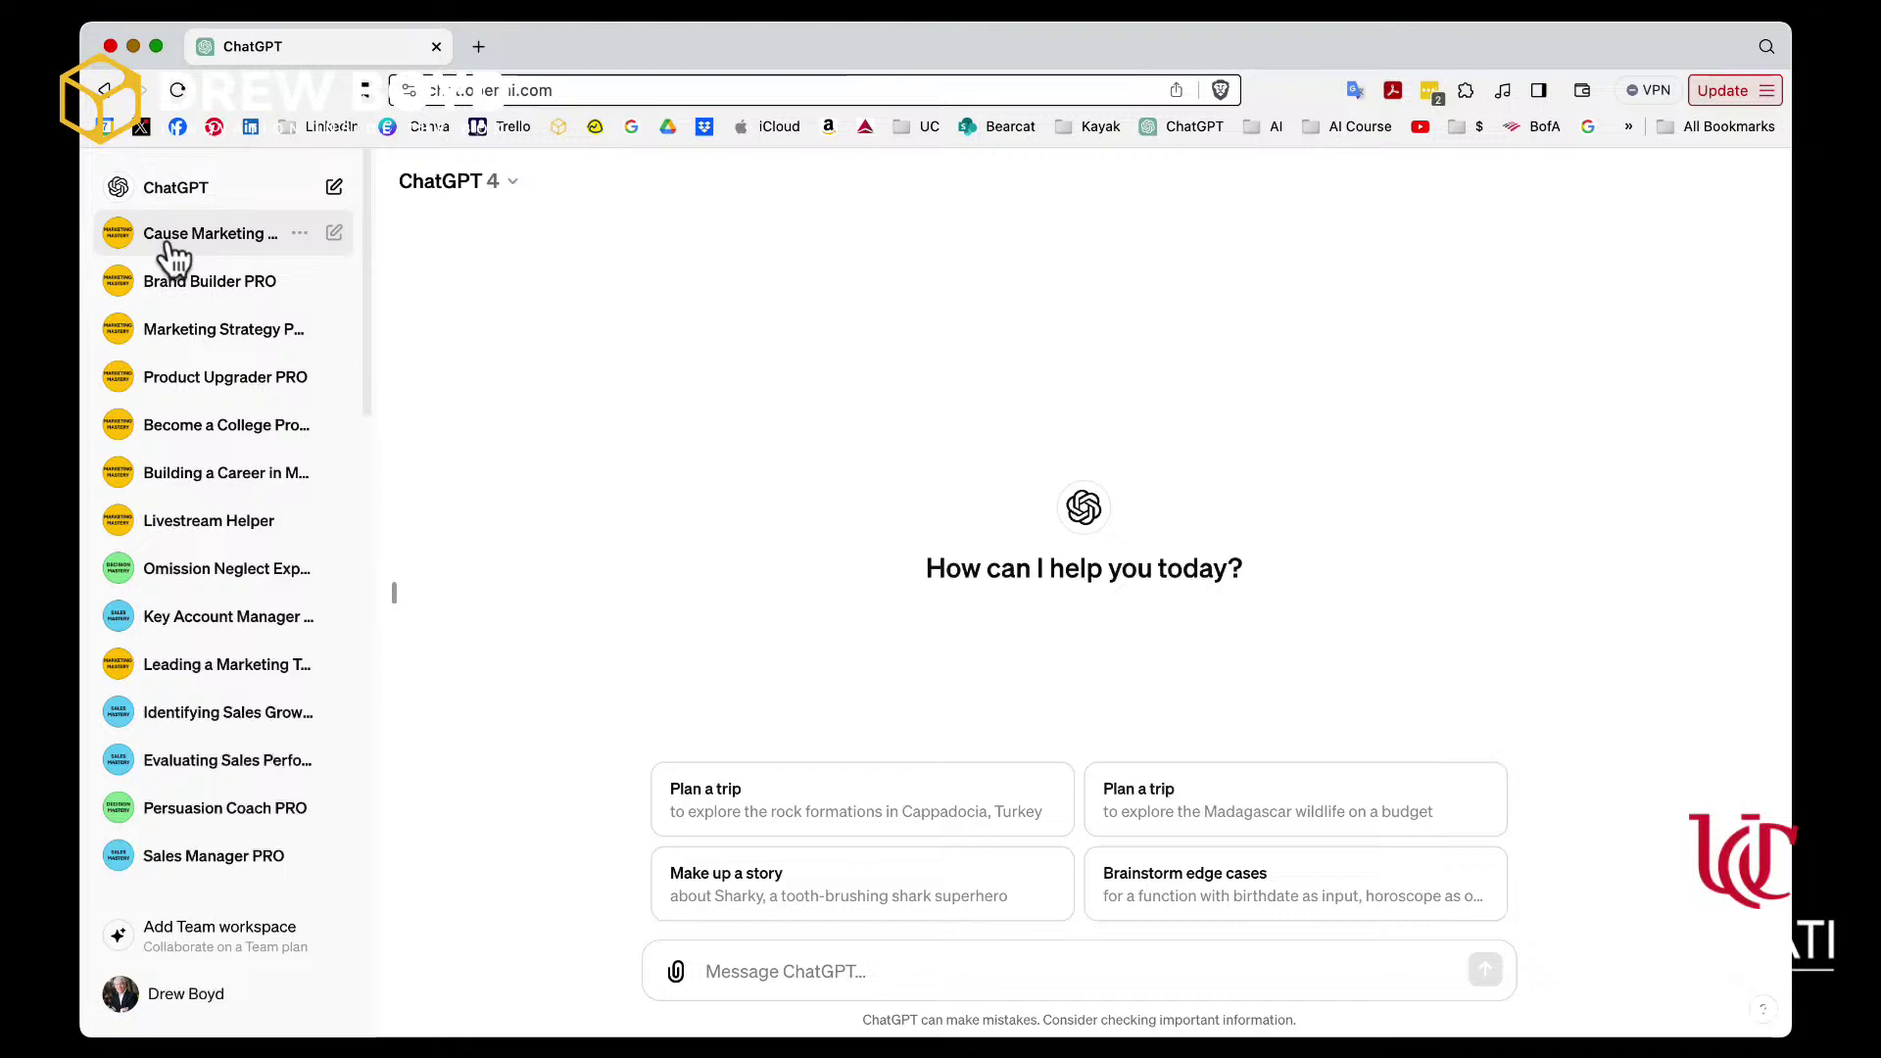
{"action": "scroll", "coordinate": [172, 578], "scroll_direction": "down", "scroll_amount": 1}
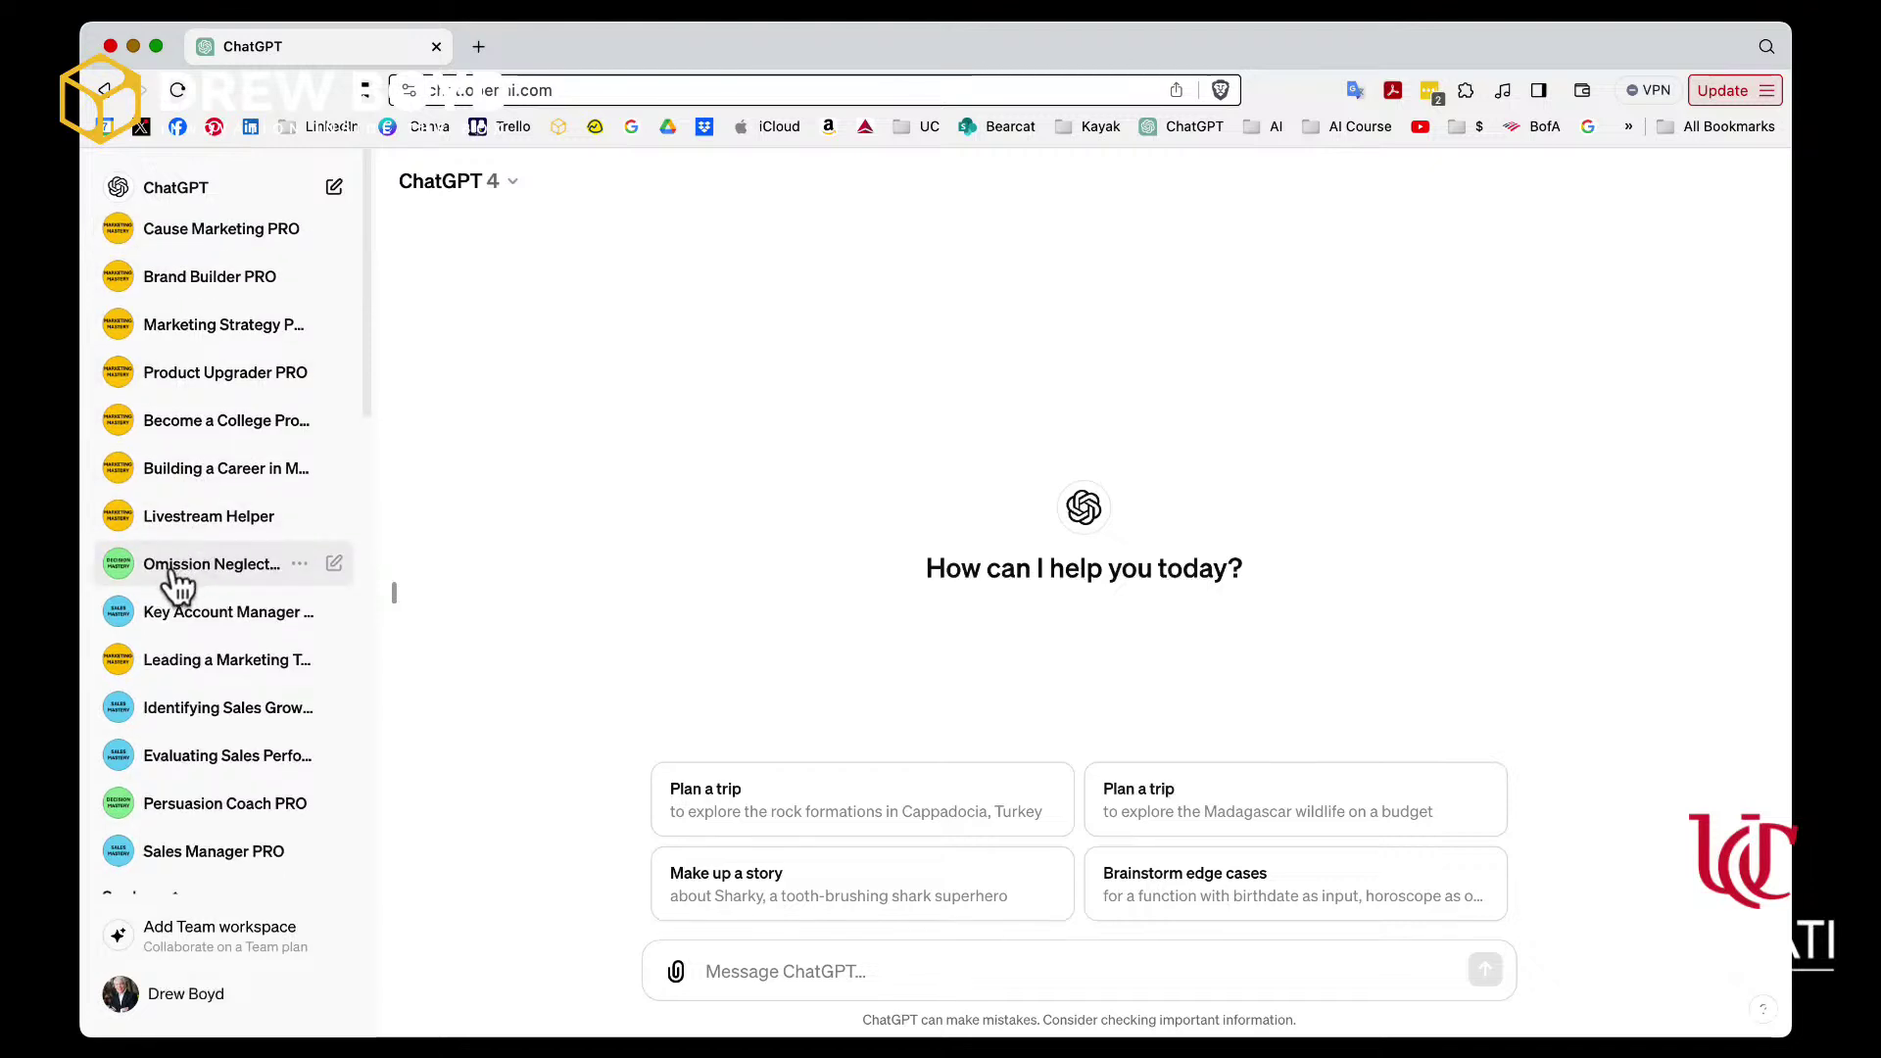
{"action": "scroll", "coordinate": [173, 623], "scroll_direction": "down", "scroll_amount": 1}
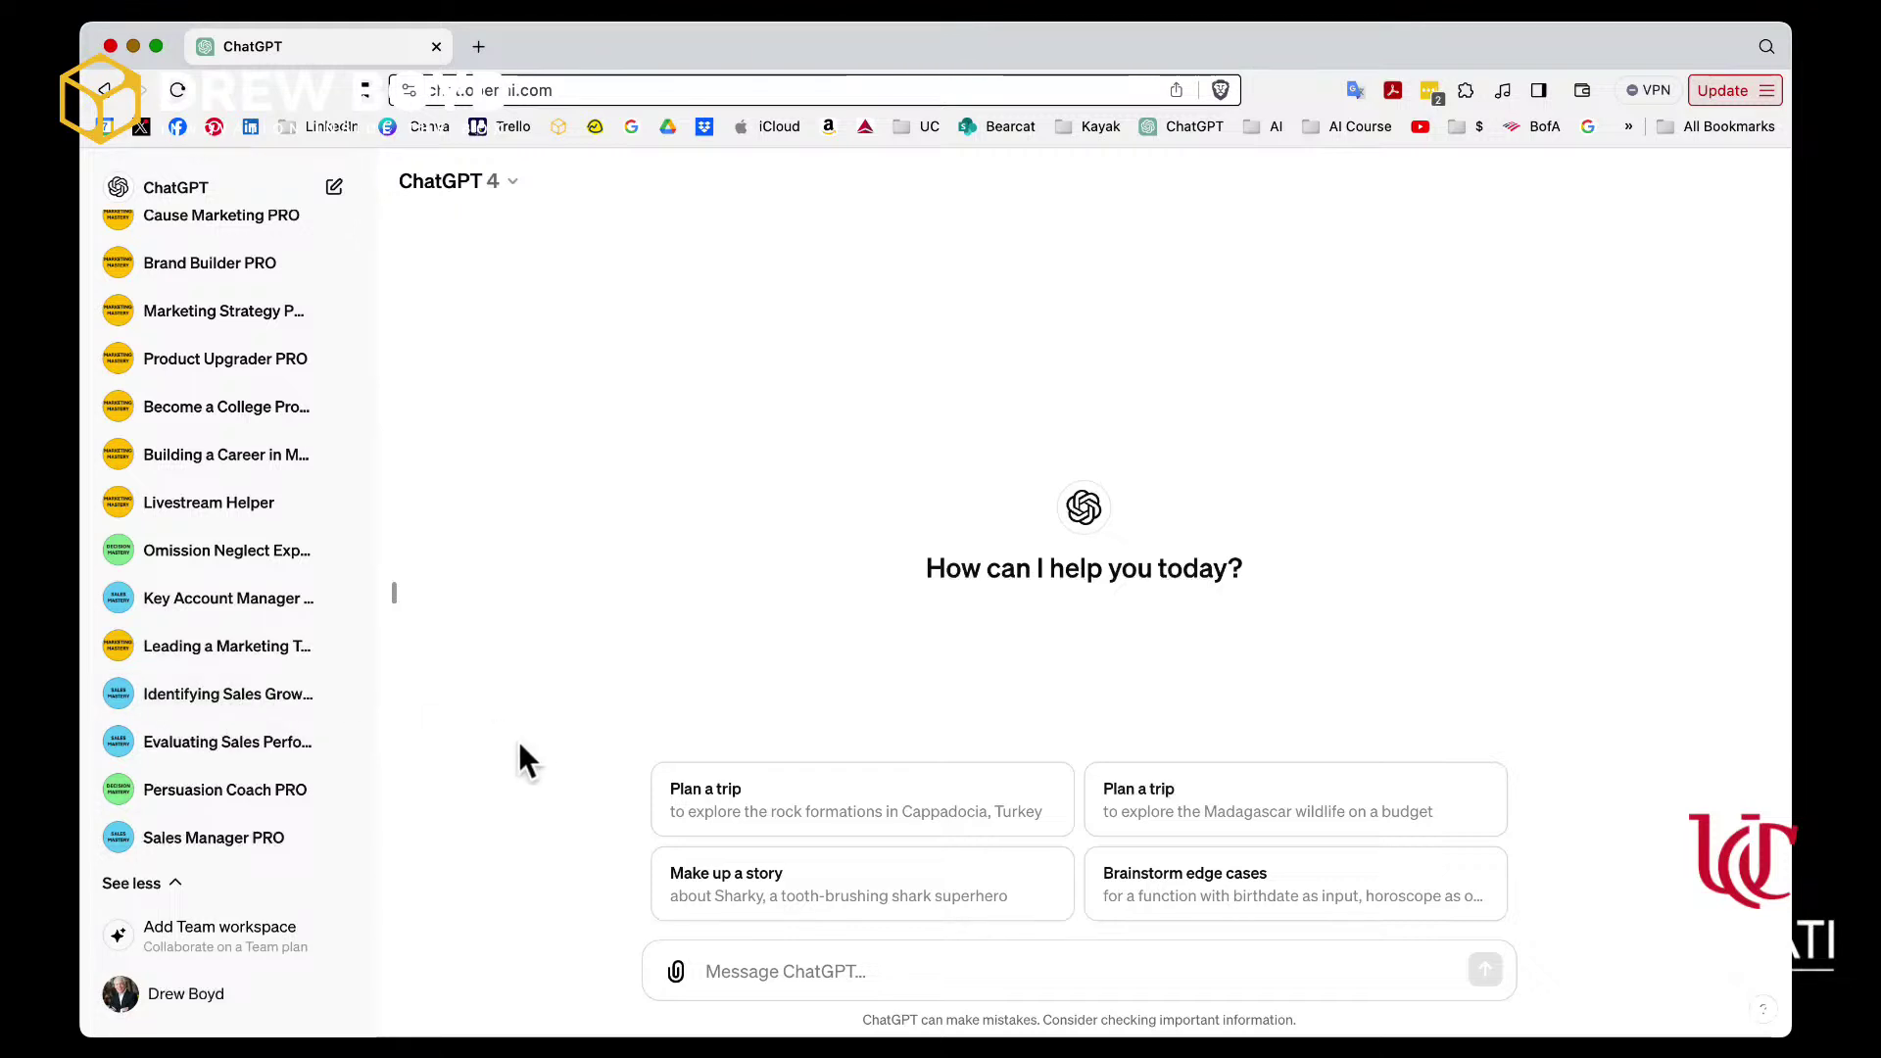
{"action": "scroll", "coordinate": [166, 833], "scroll_direction": "up", "scroll_amount": 1}
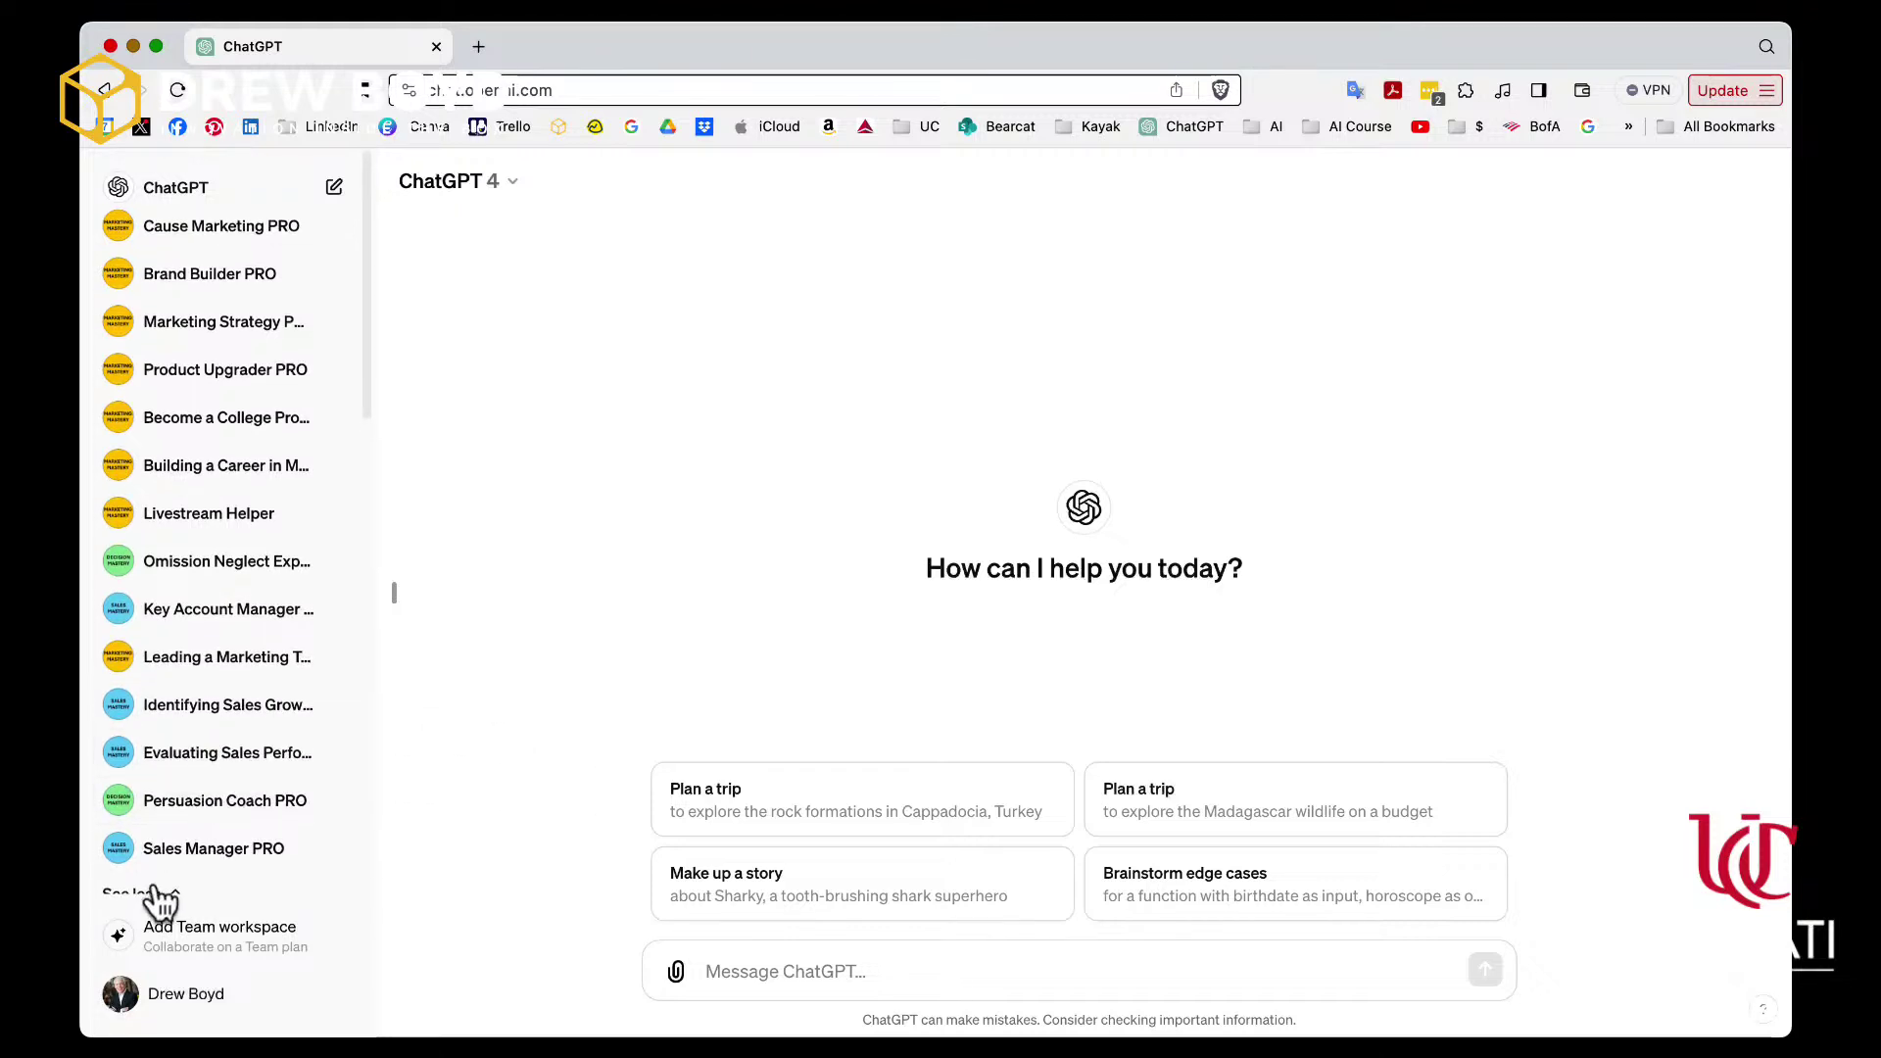
{"action": "scroll", "coordinate": [206, 858], "scroll_direction": "down", "scroll_amount": 2}
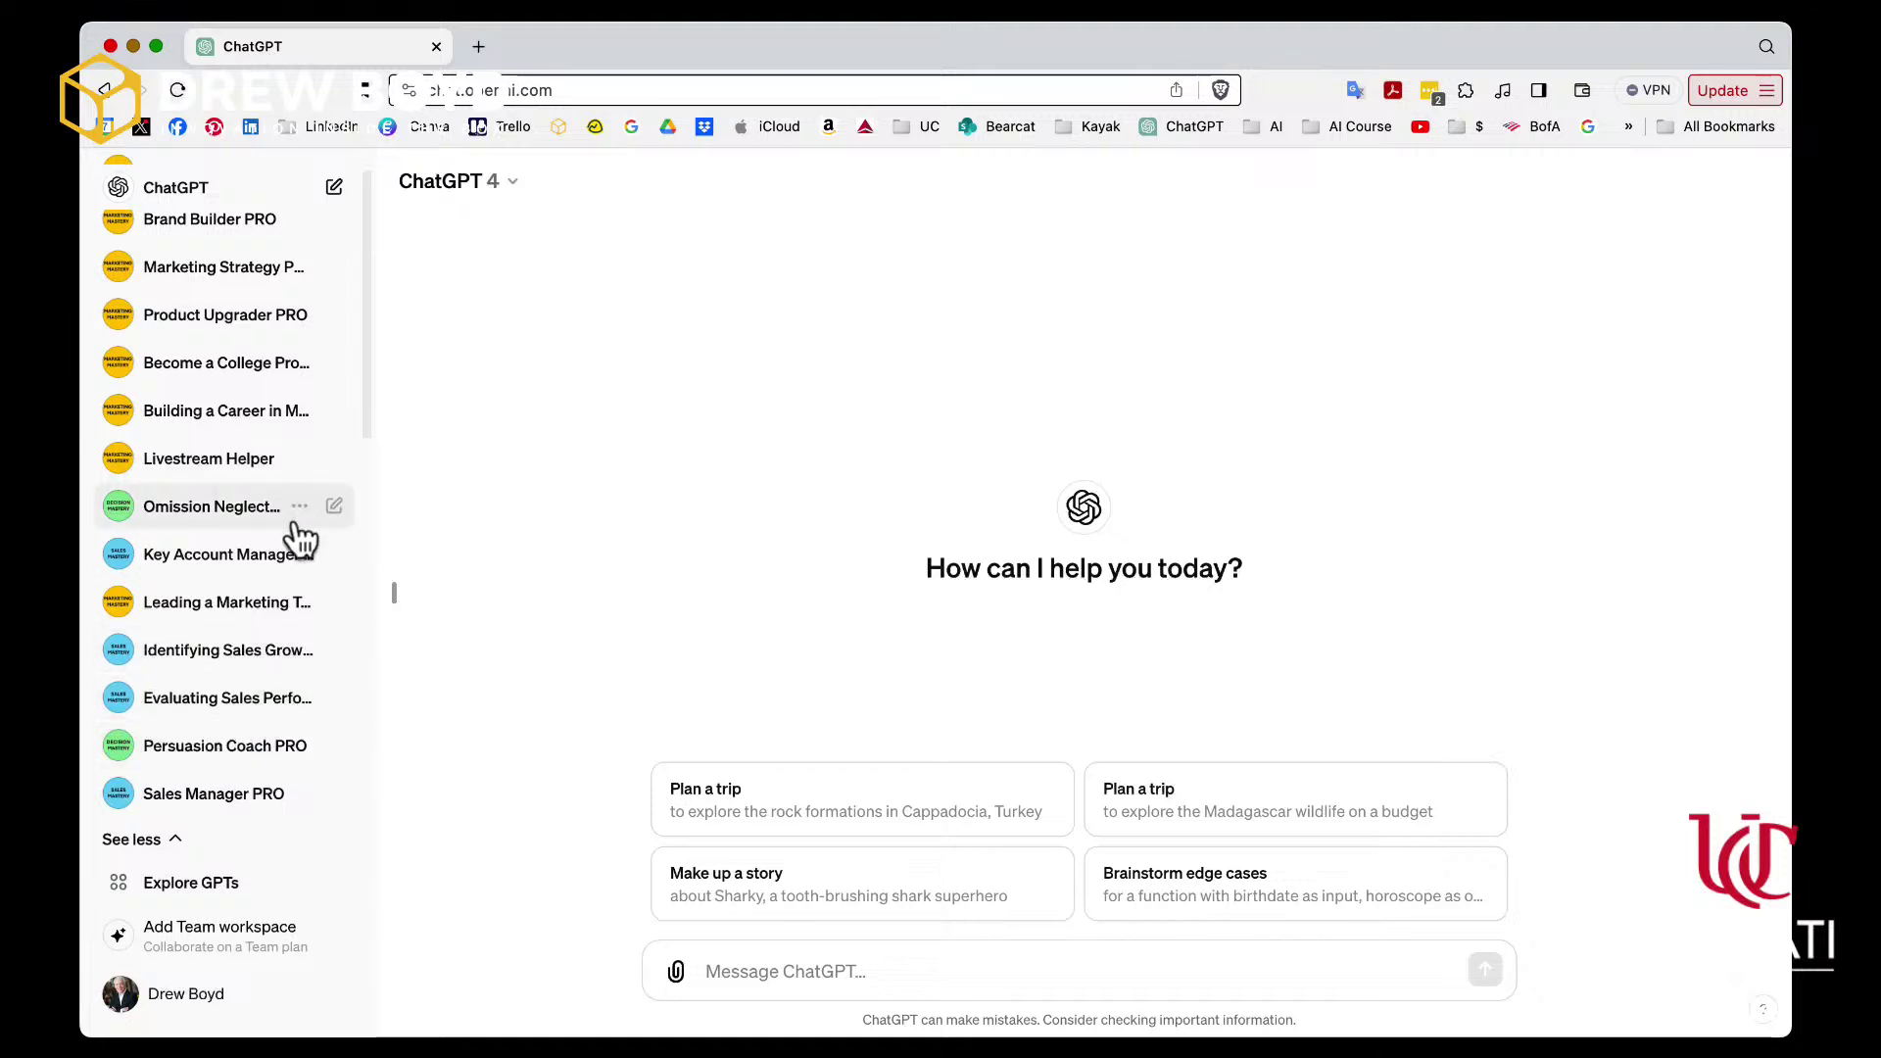
{"action": "scroll", "coordinate": [297, 532], "scroll_direction": "up", "scroll_amount": 1}
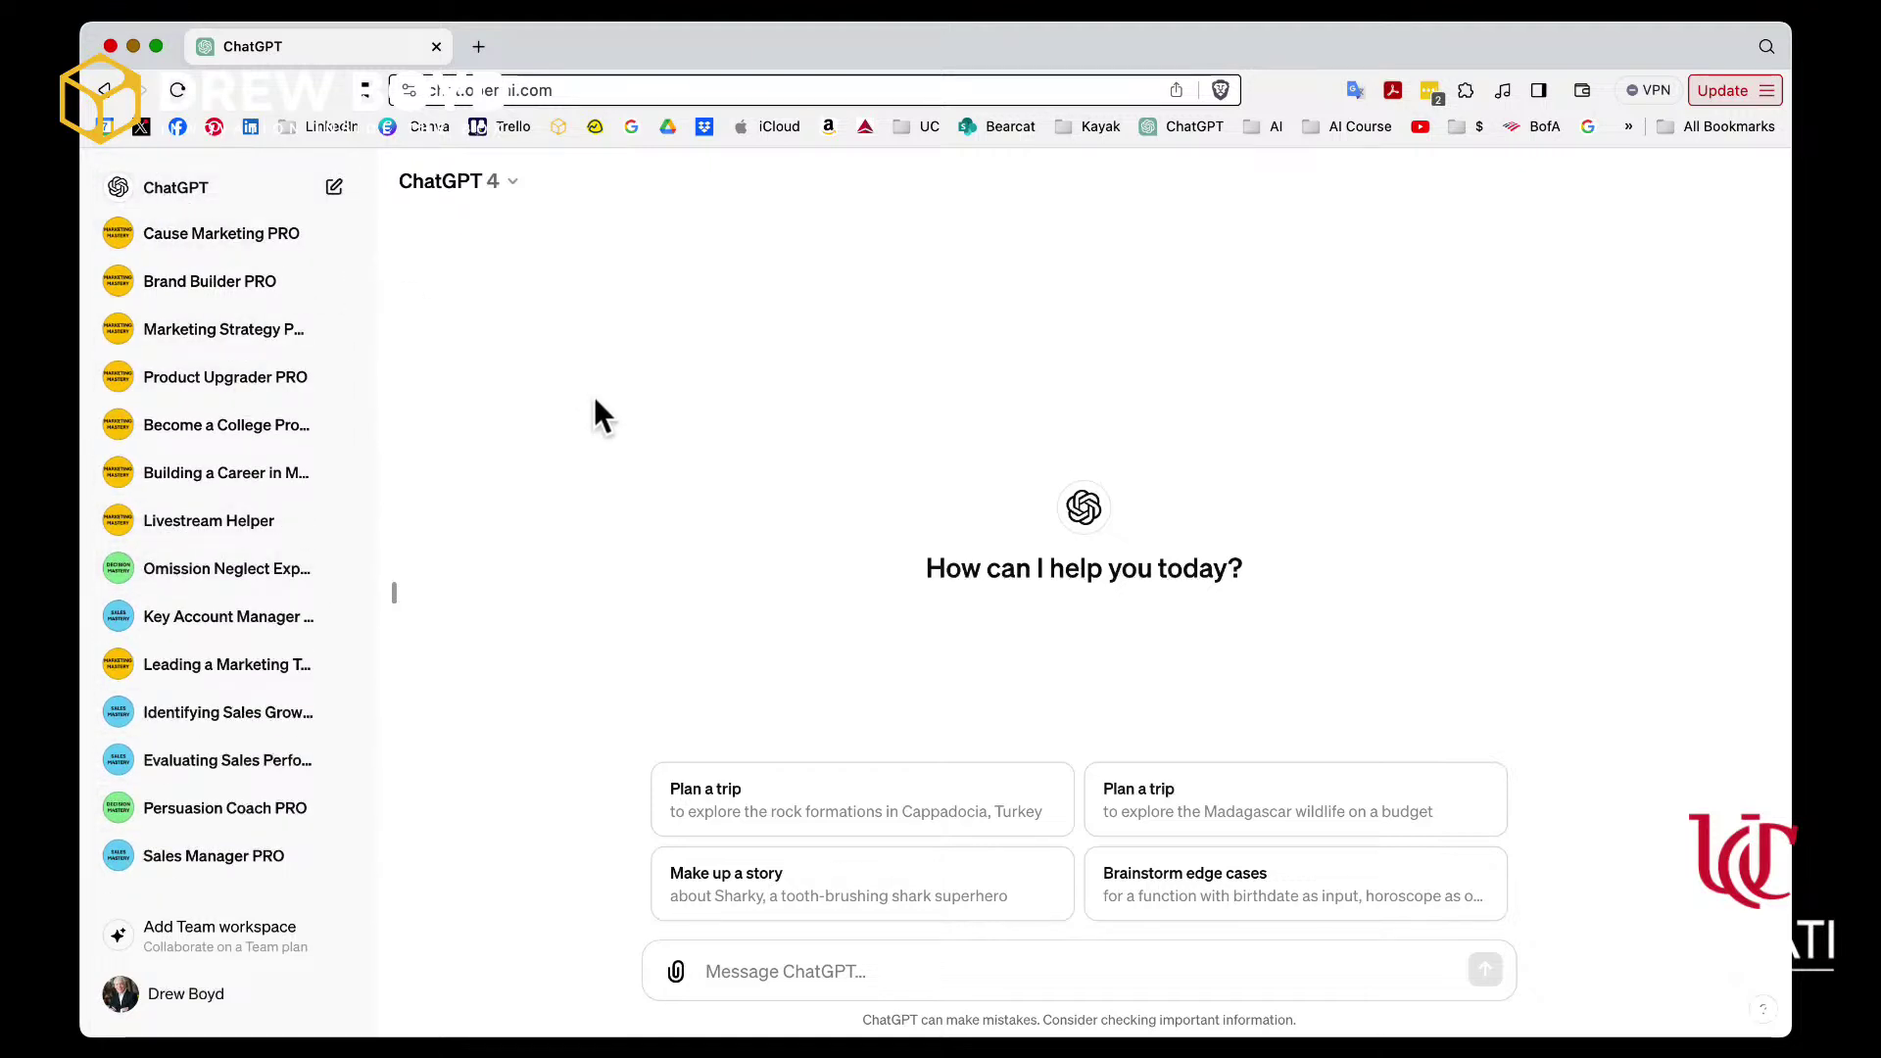
{"action": "scroll", "coordinate": [202, 781], "scroll_direction": "down", "scroll_amount": 5}
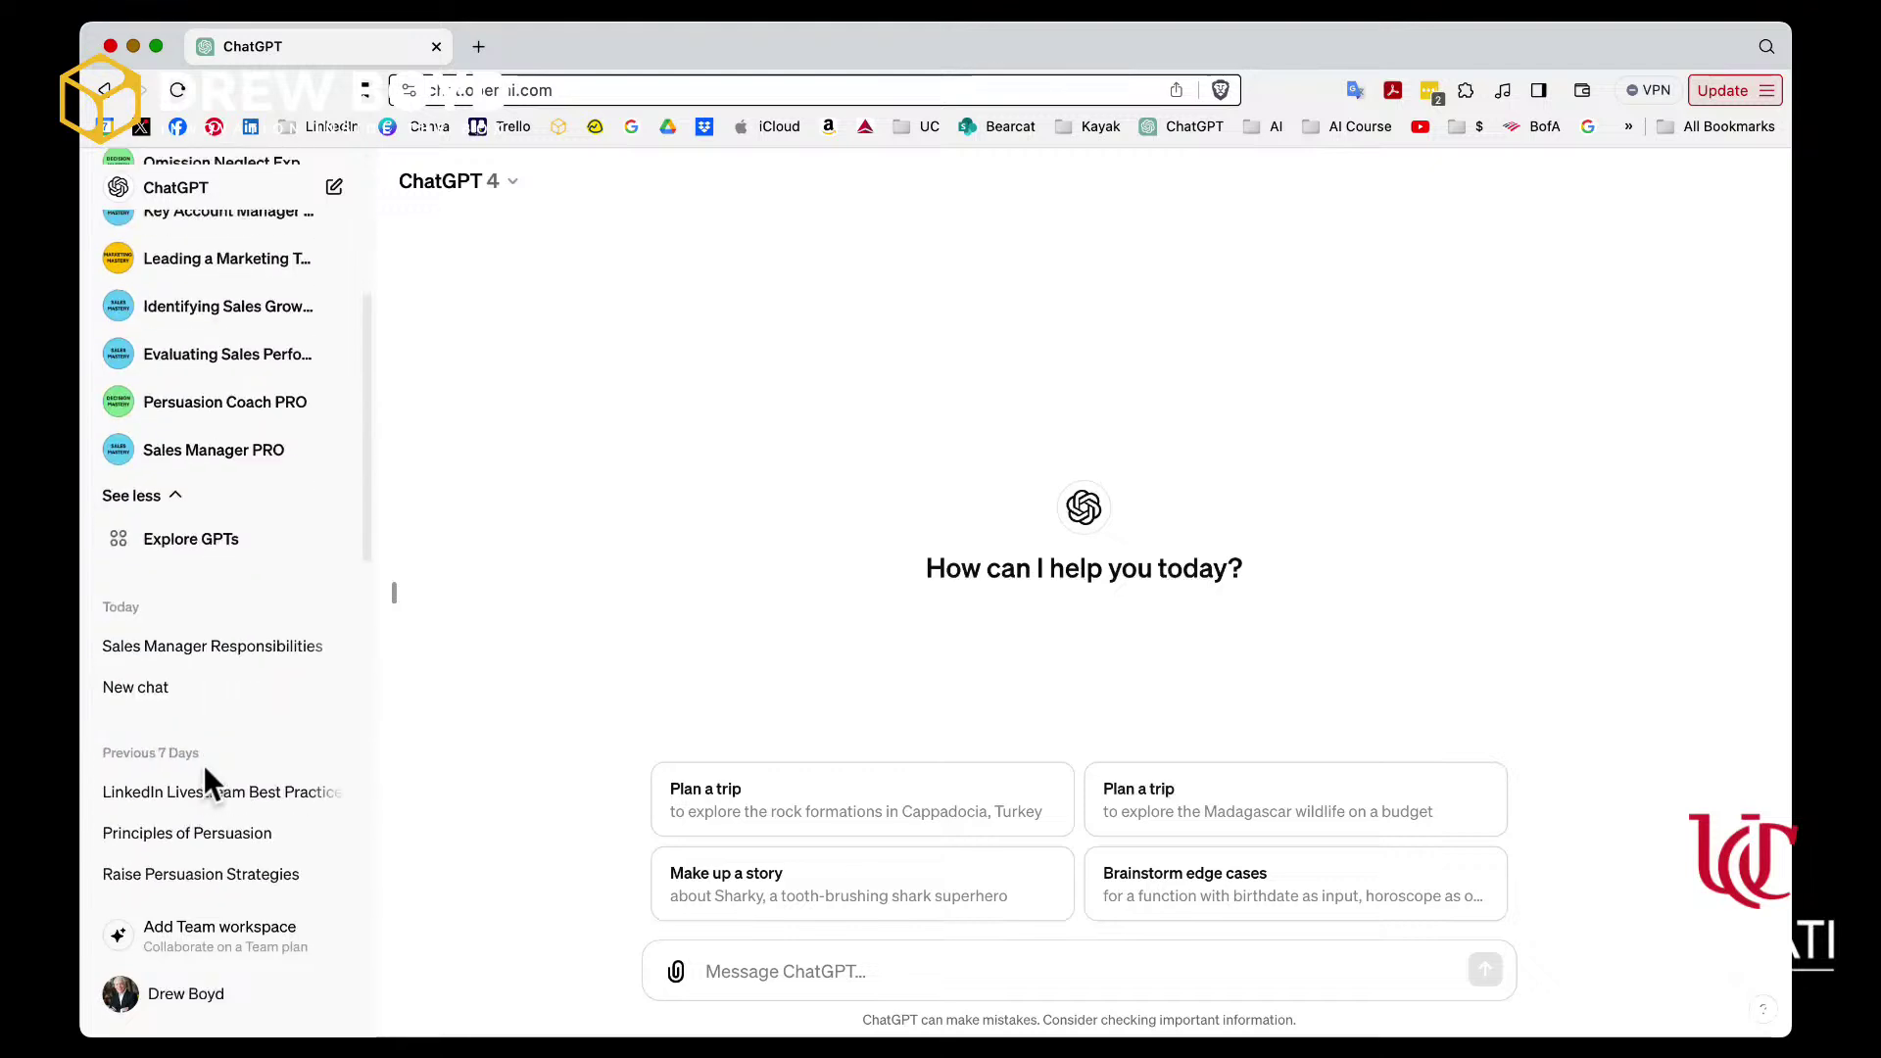
- Open the GPT directory and search it for "sales manager"
{"action": "left_click", "coordinate": [183, 544]}
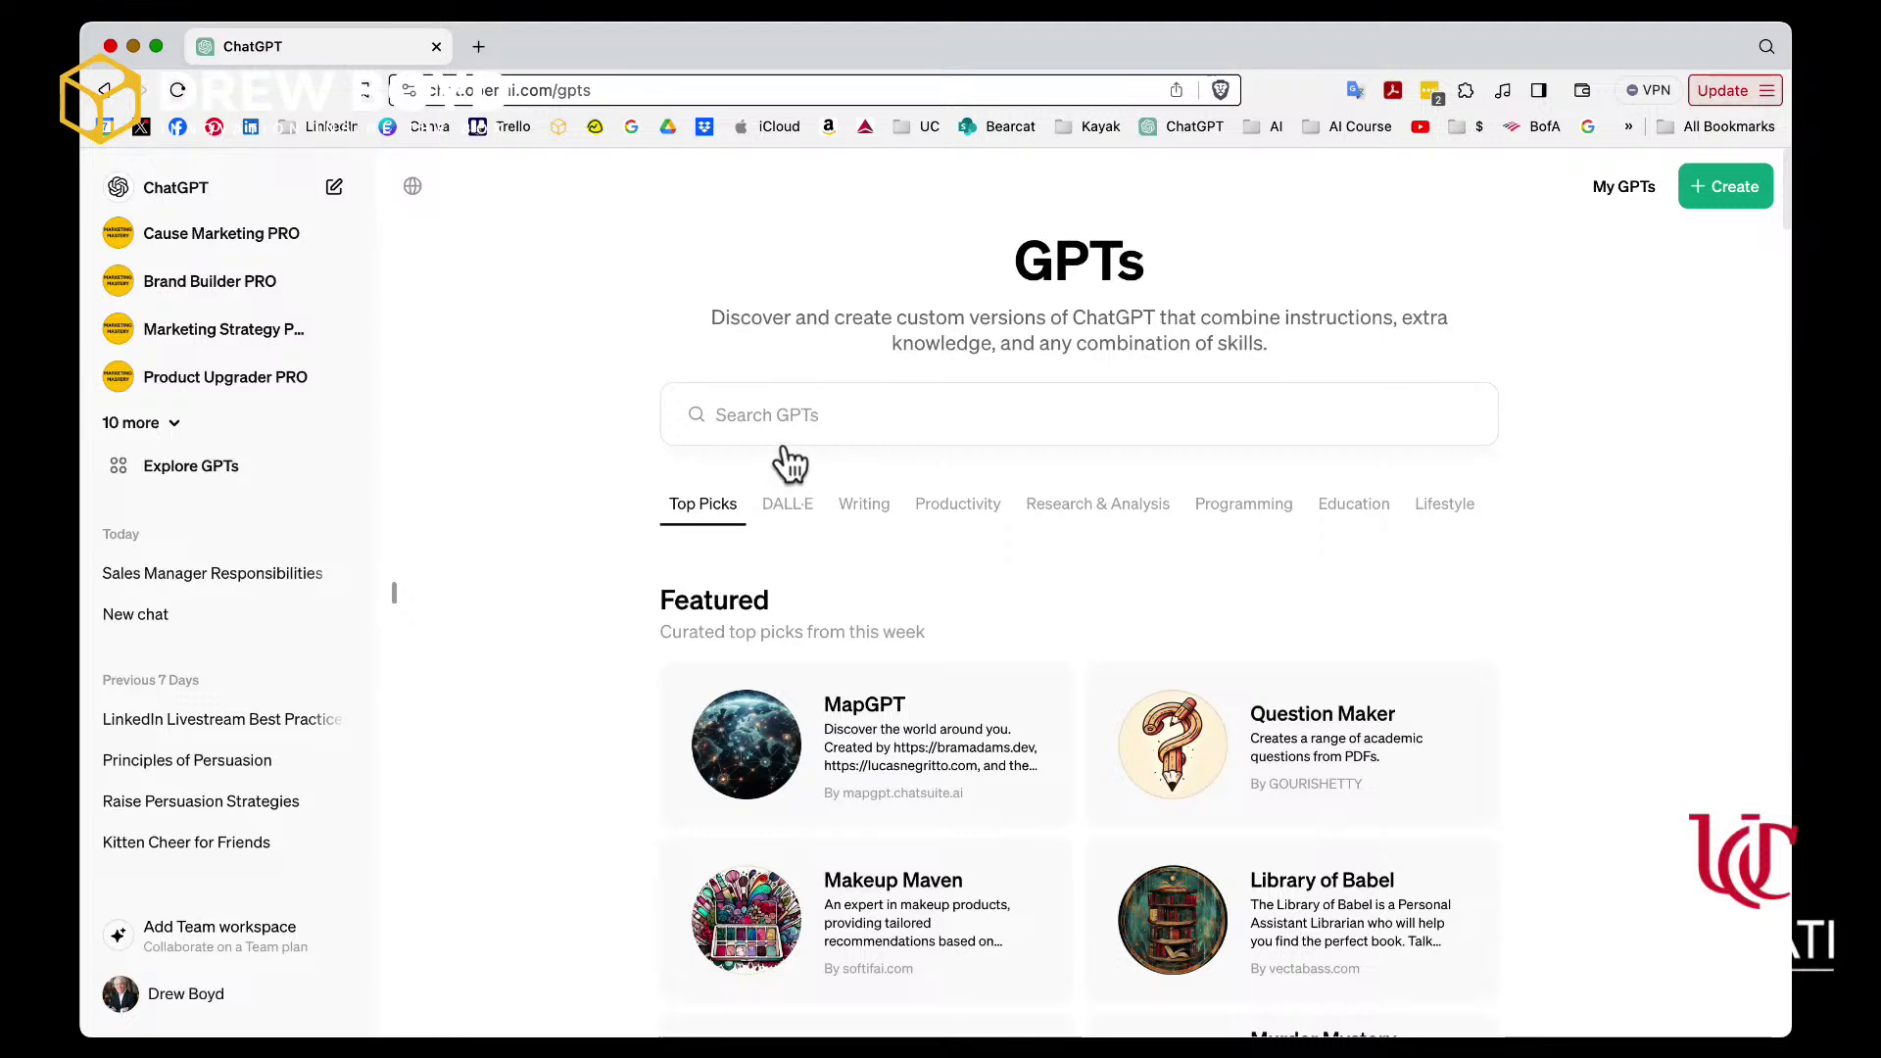
{"action": "left_click", "coordinate": [776, 417]}
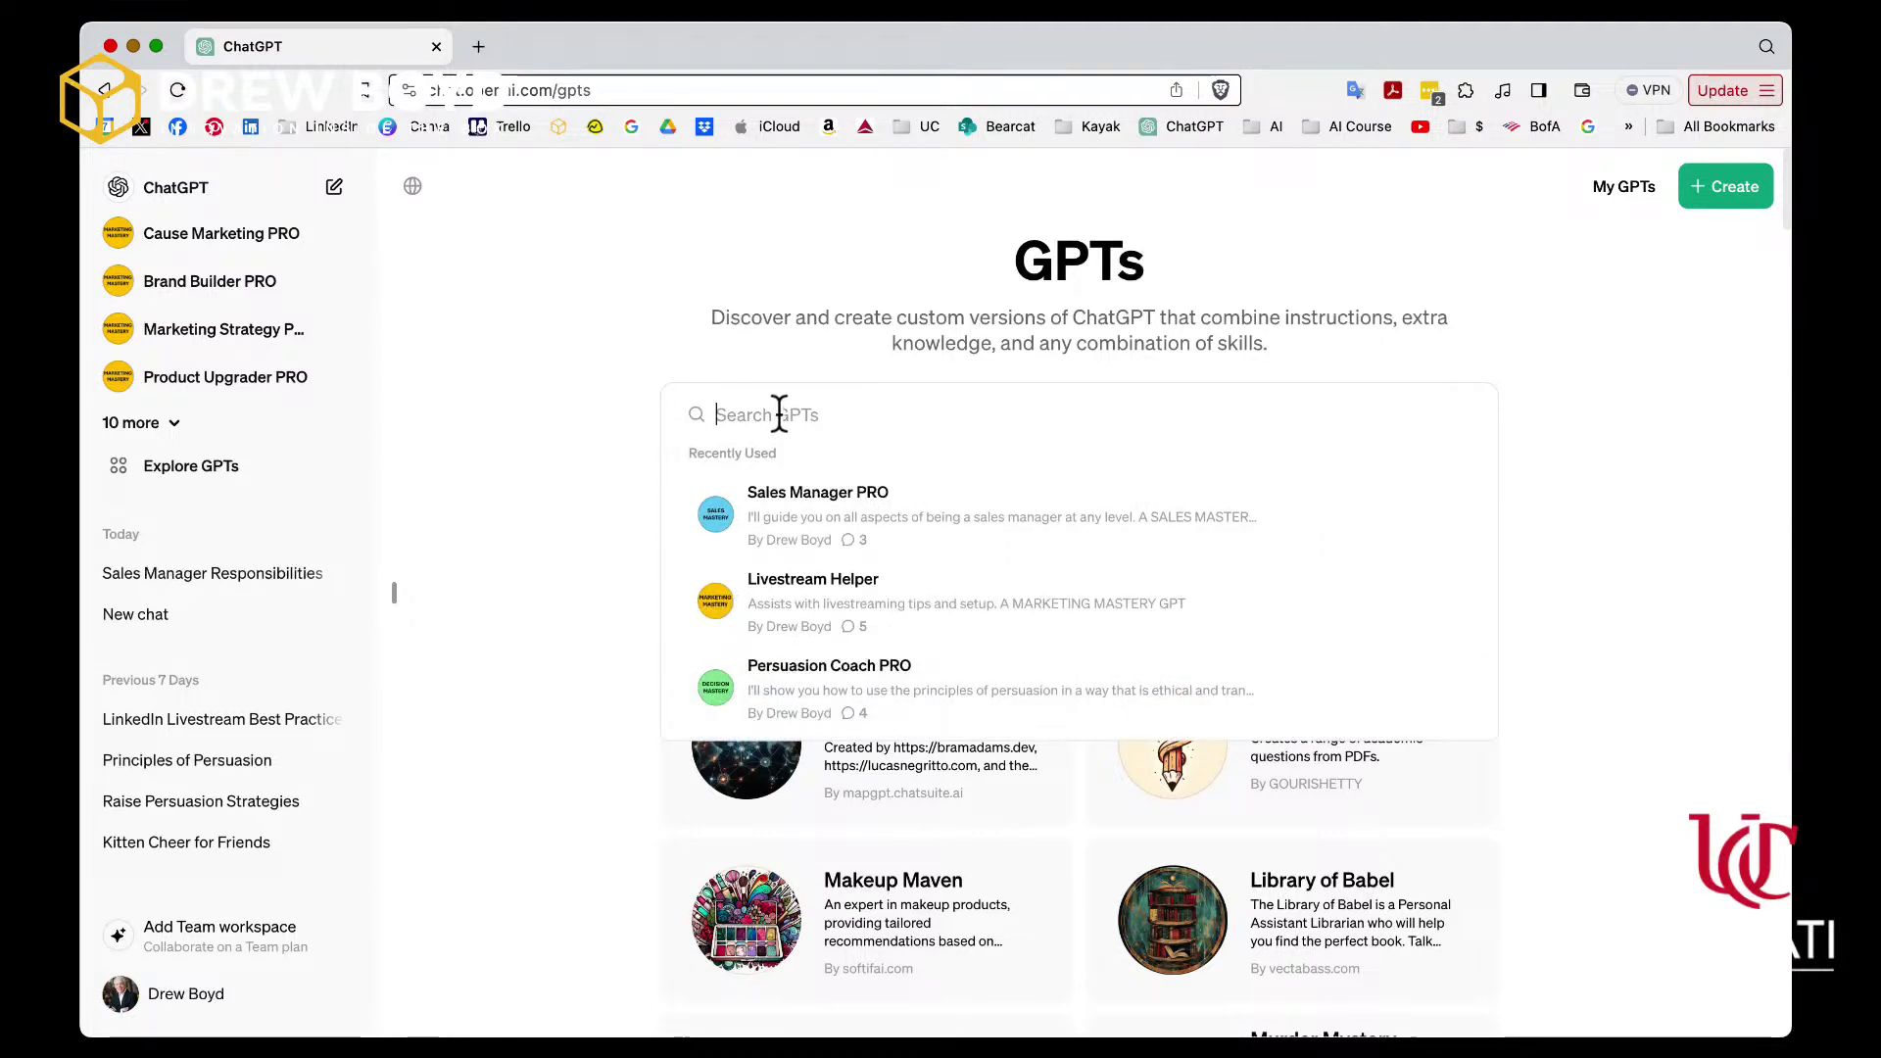
{"action": "type", "text": "sa"}
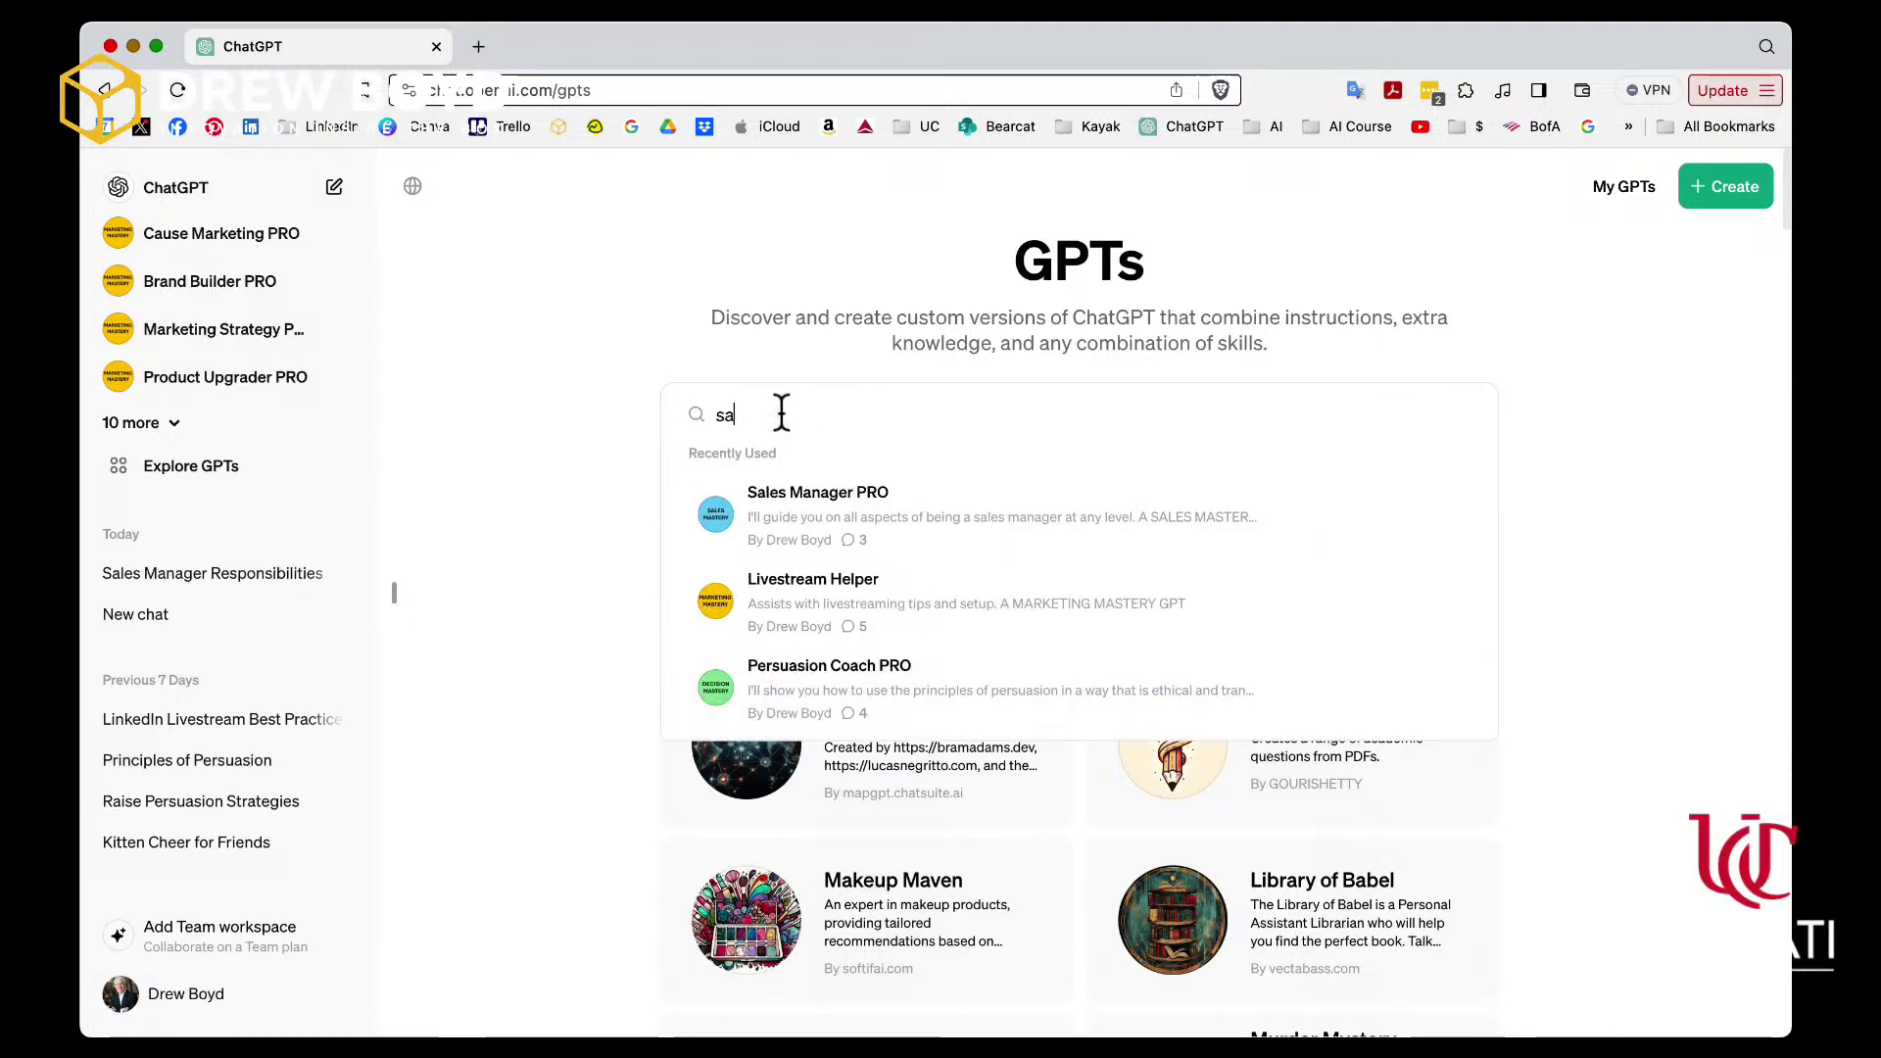
{"action": "type", "text": "les mana"}
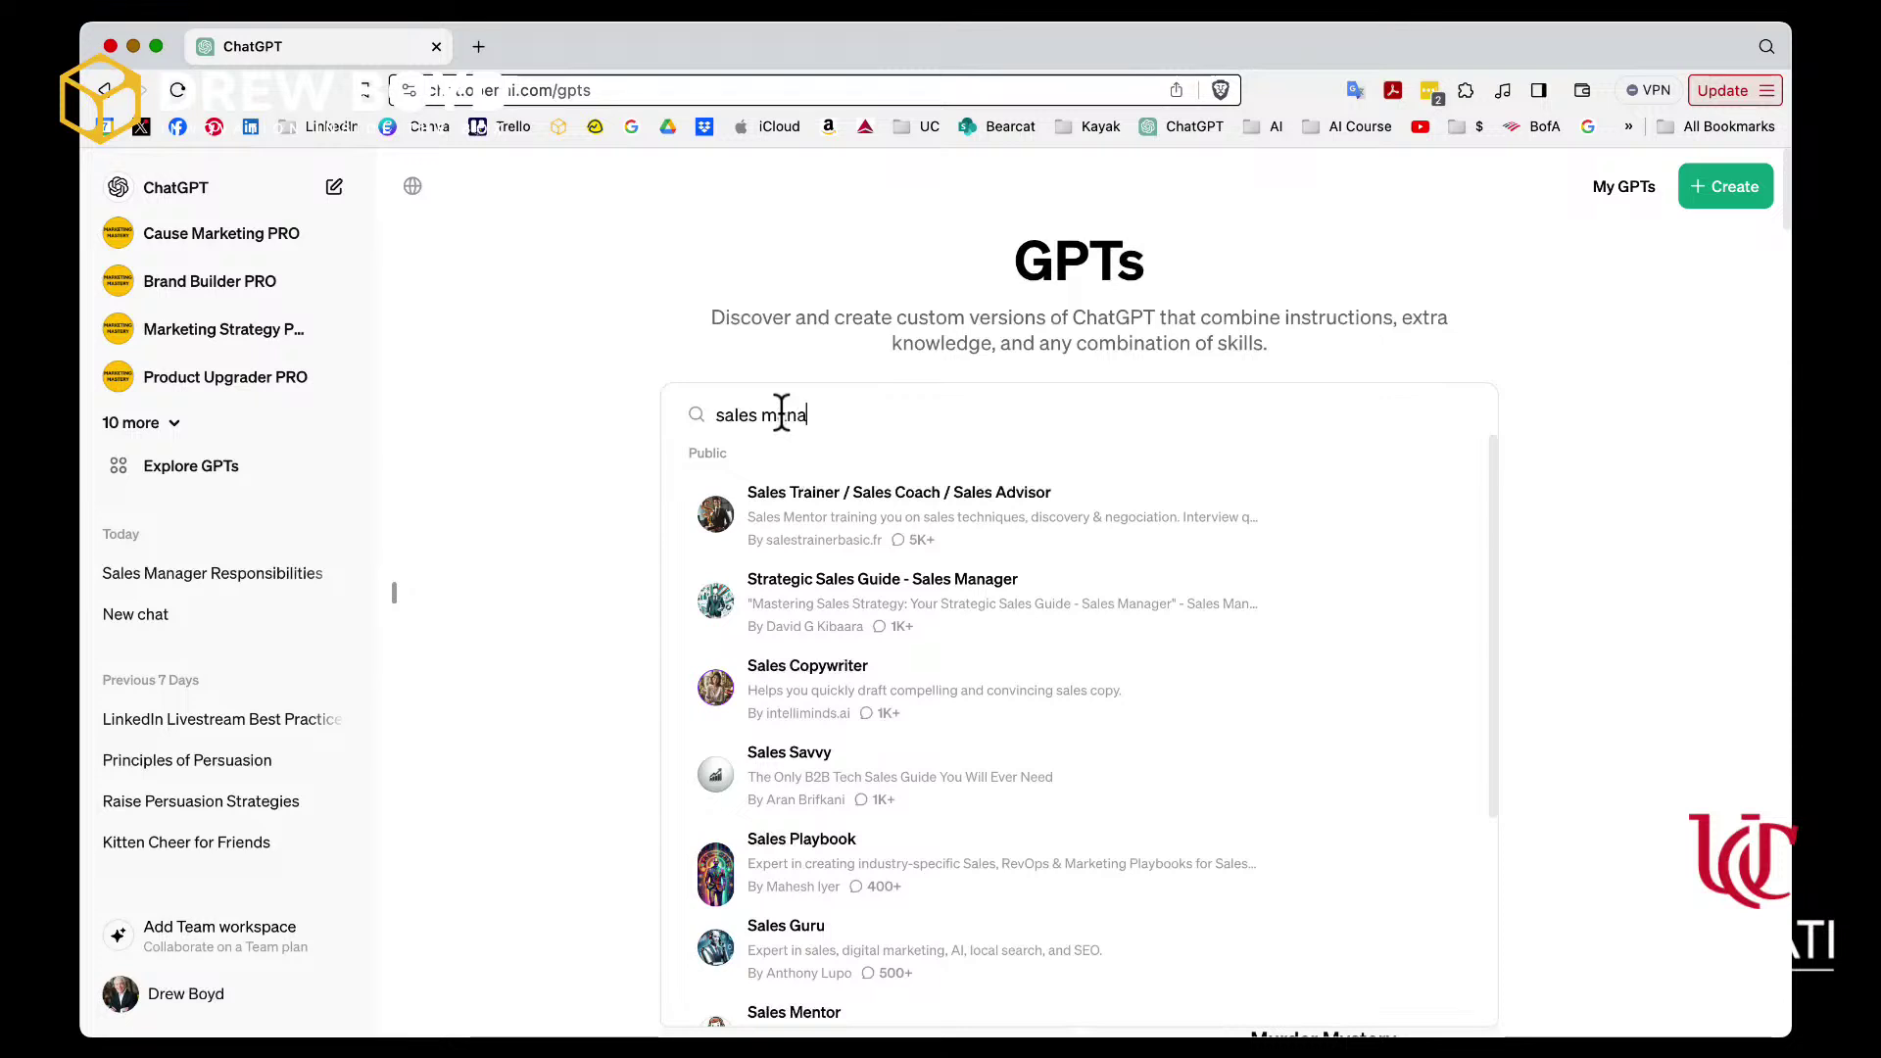
{"action": "type", "text": "ger"}
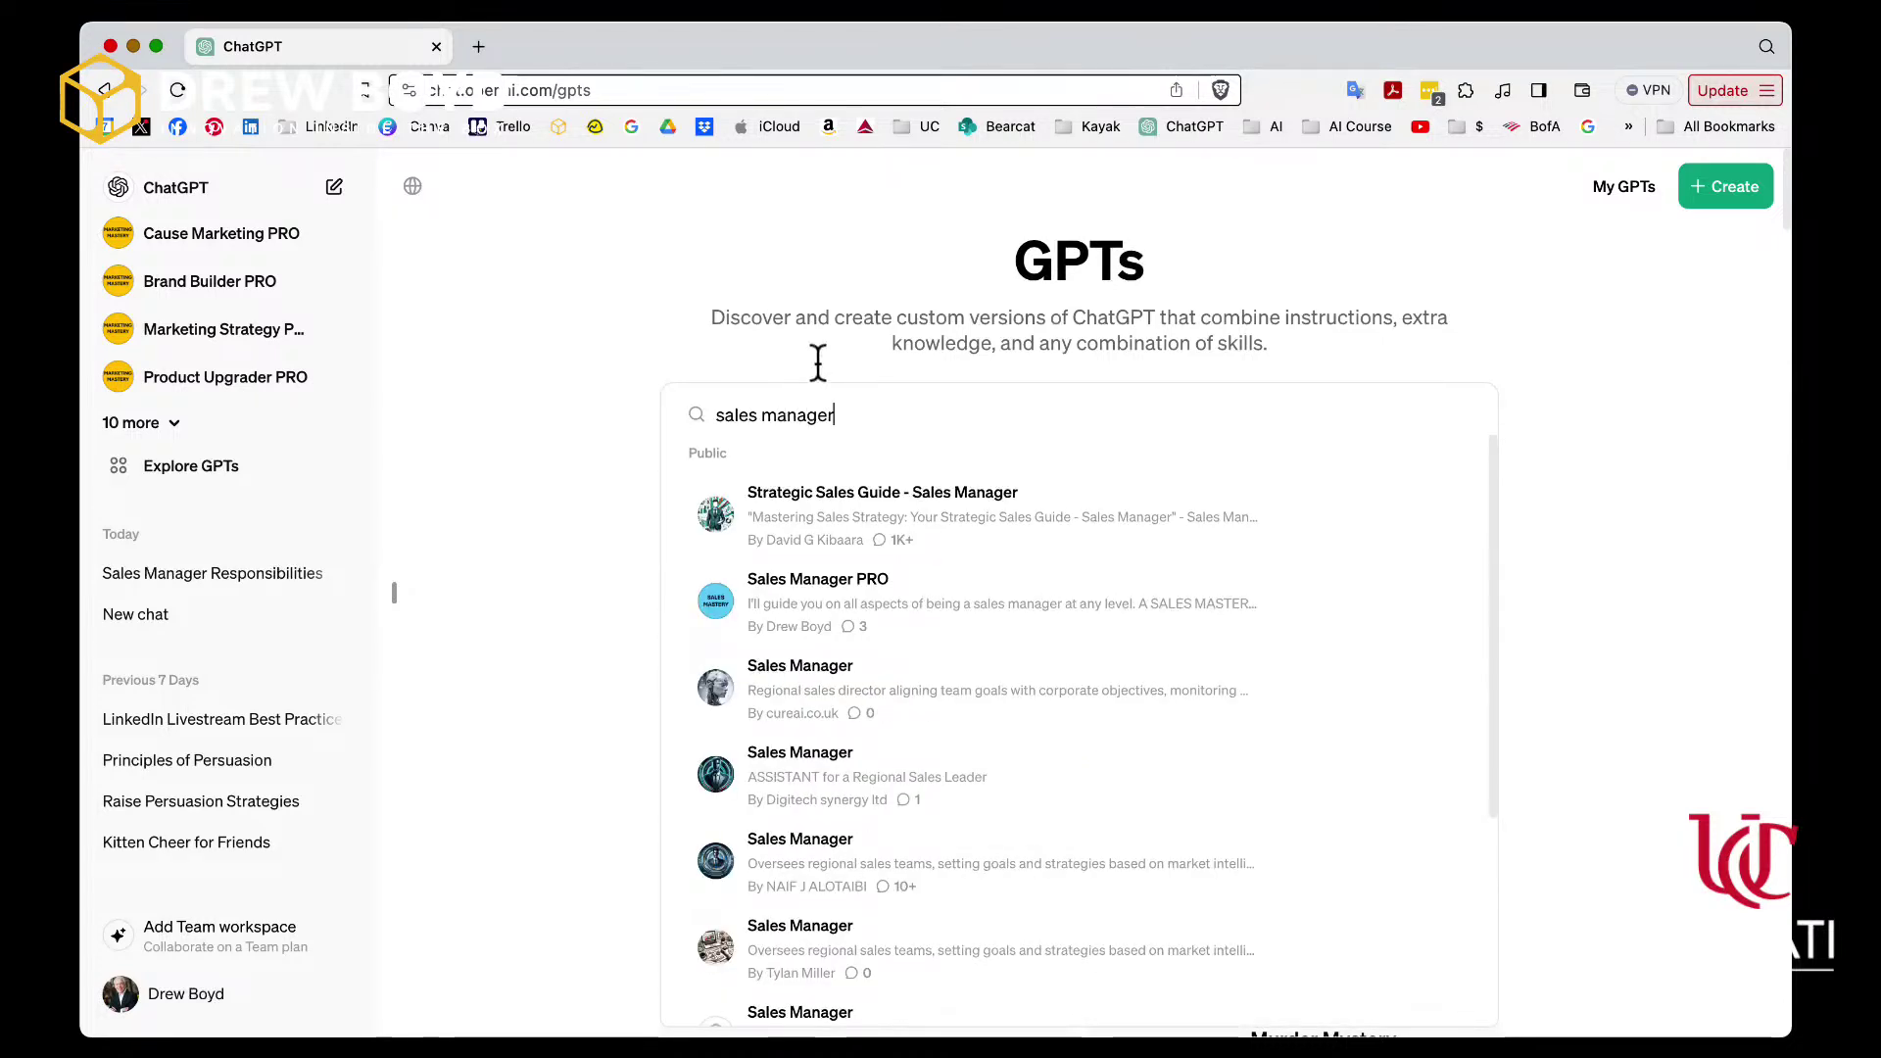
- Examine the public GPTs found for "sales manager", comparing their names, descriptions and creators
{"action": "scroll", "coordinate": [826, 480], "scroll_direction": "down", "scroll_amount": 1}
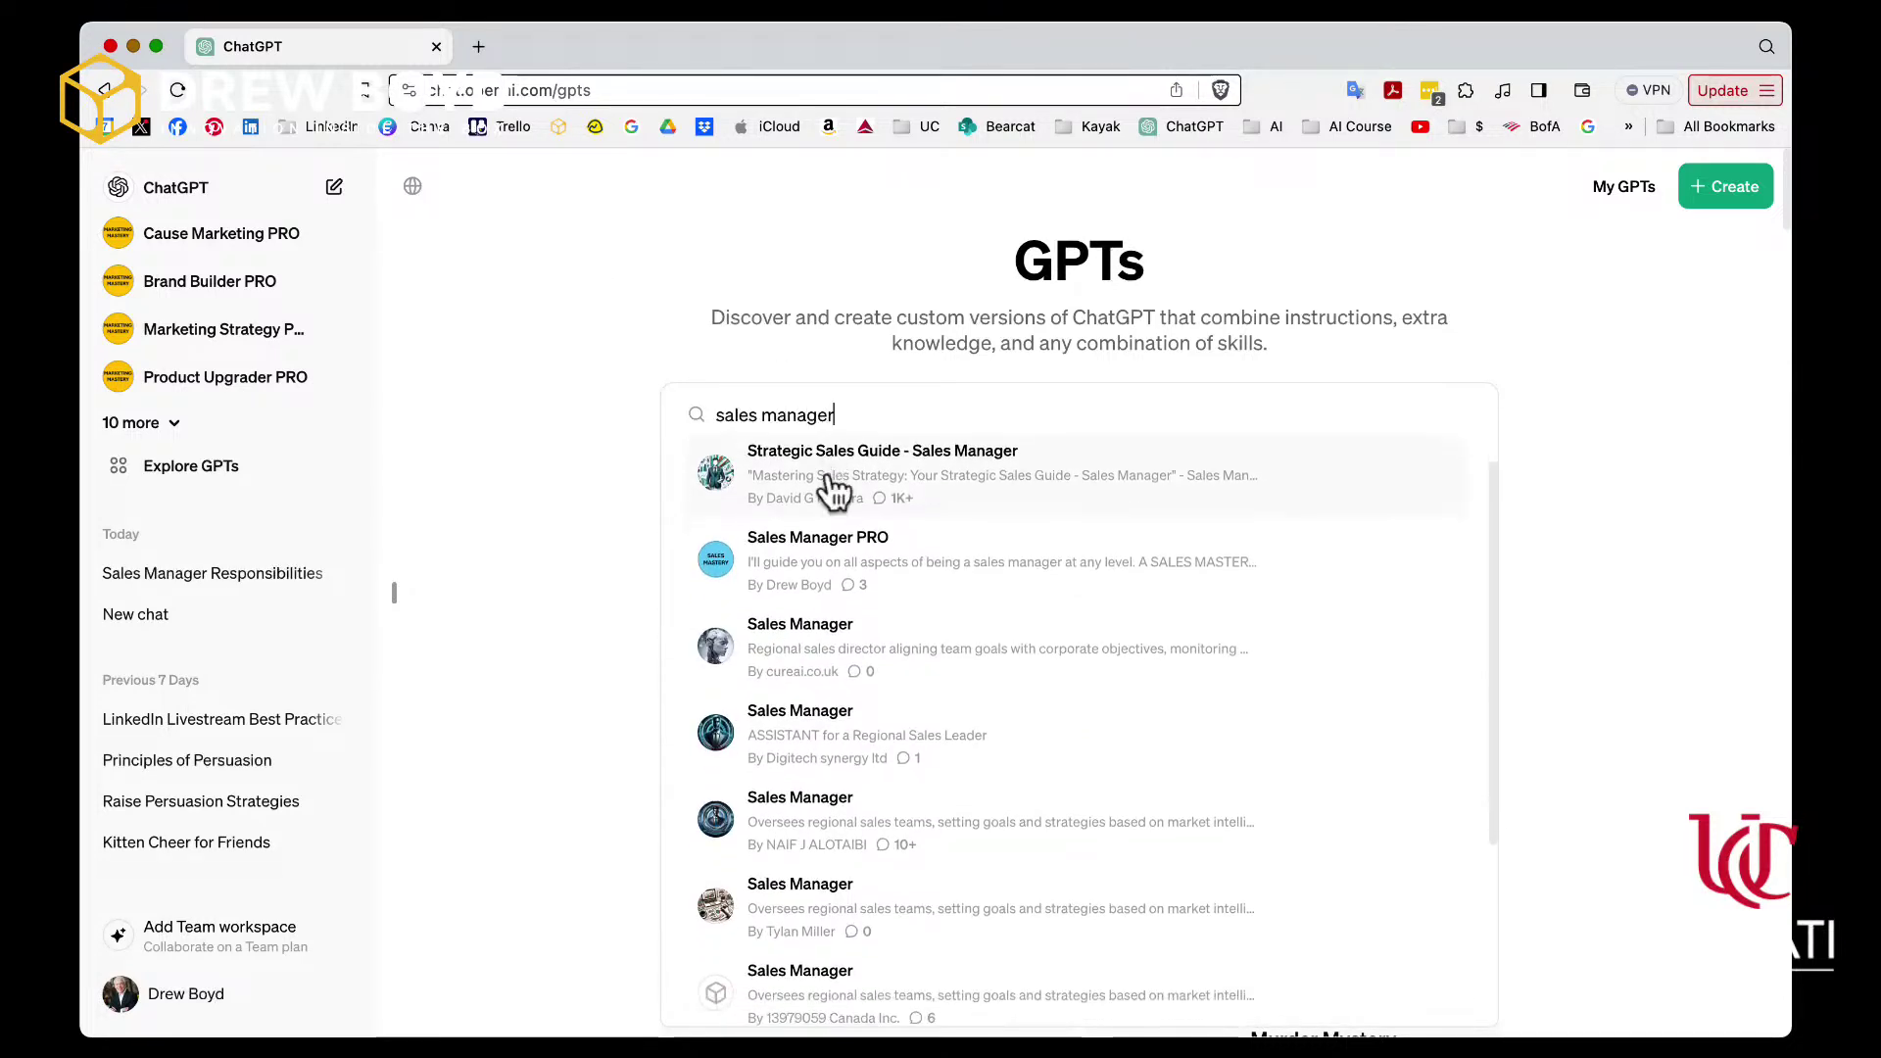
{"action": "scroll", "coordinate": [896, 733], "scroll_direction": "down", "scroll_amount": 5}
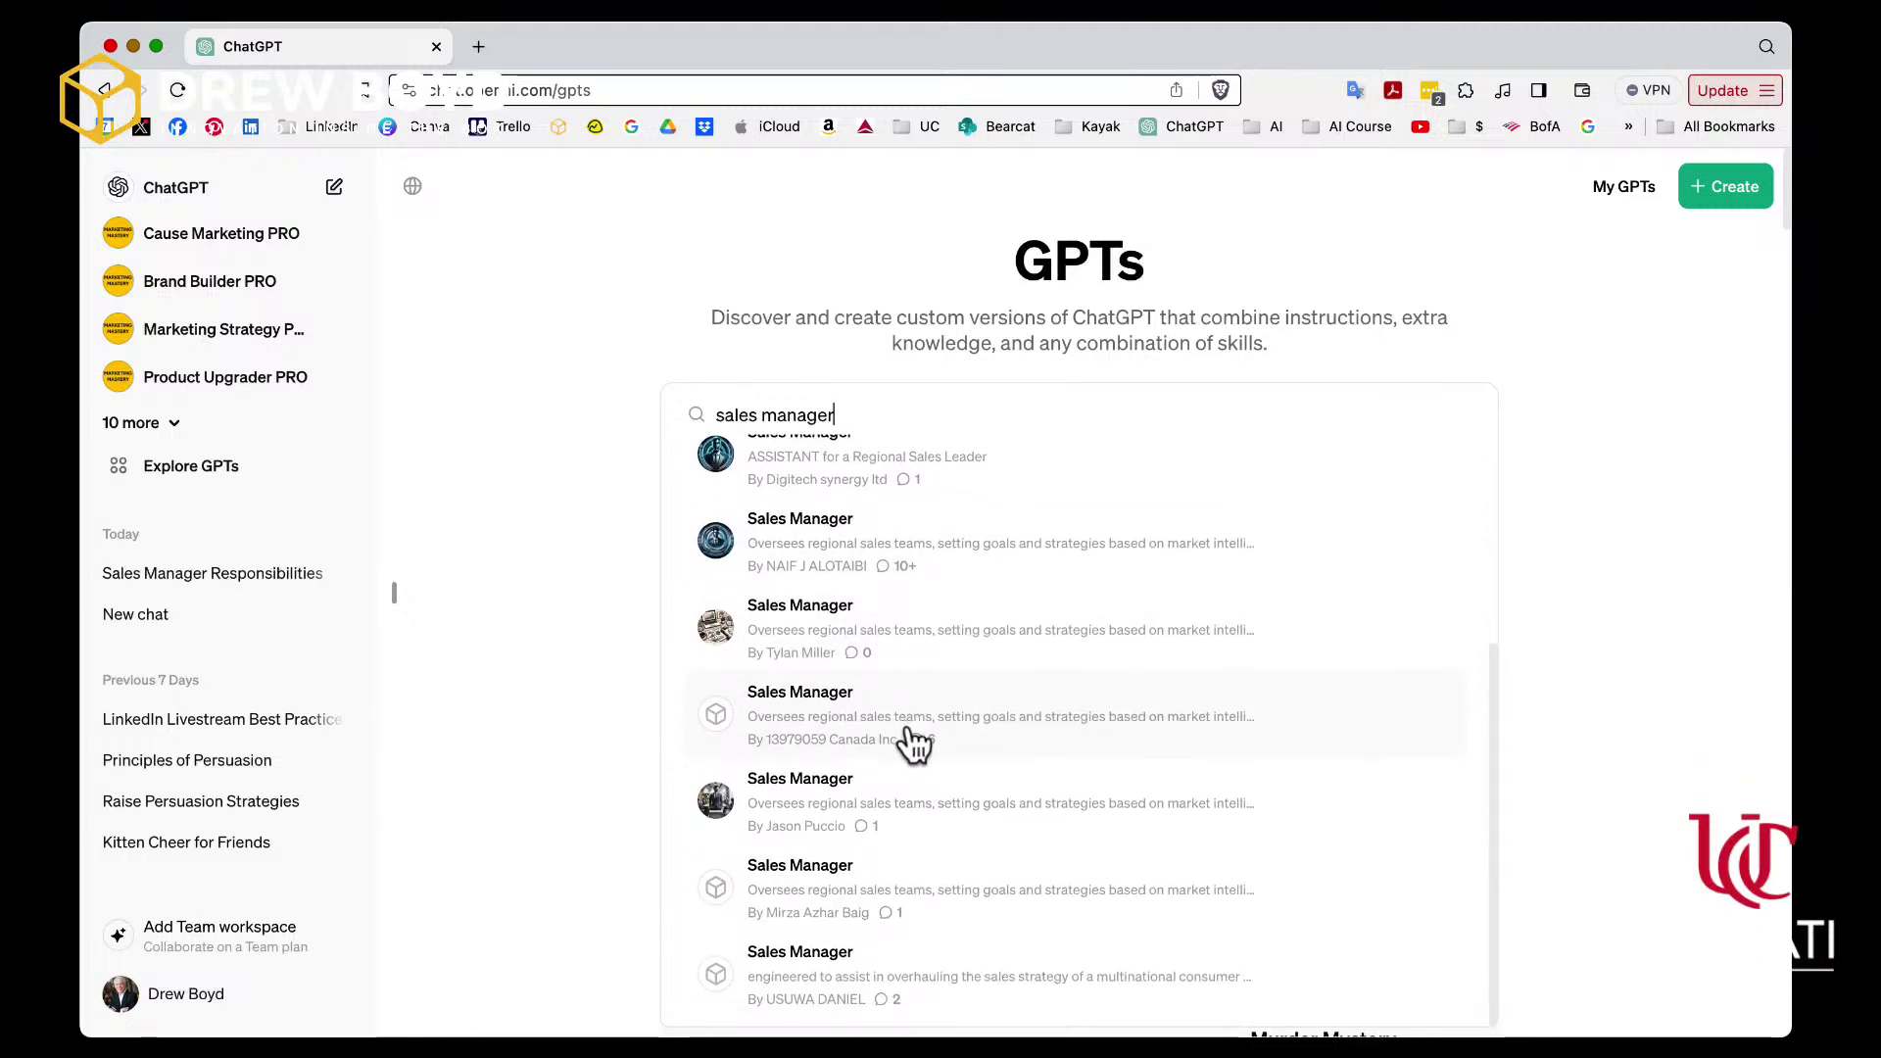
{"action": "scroll", "coordinate": [891, 882], "scroll_direction": "up", "scroll_amount": 7}
{"action": "scroll", "coordinate": [896, 875], "scroll_direction": "down", "scroll_amount": 6}
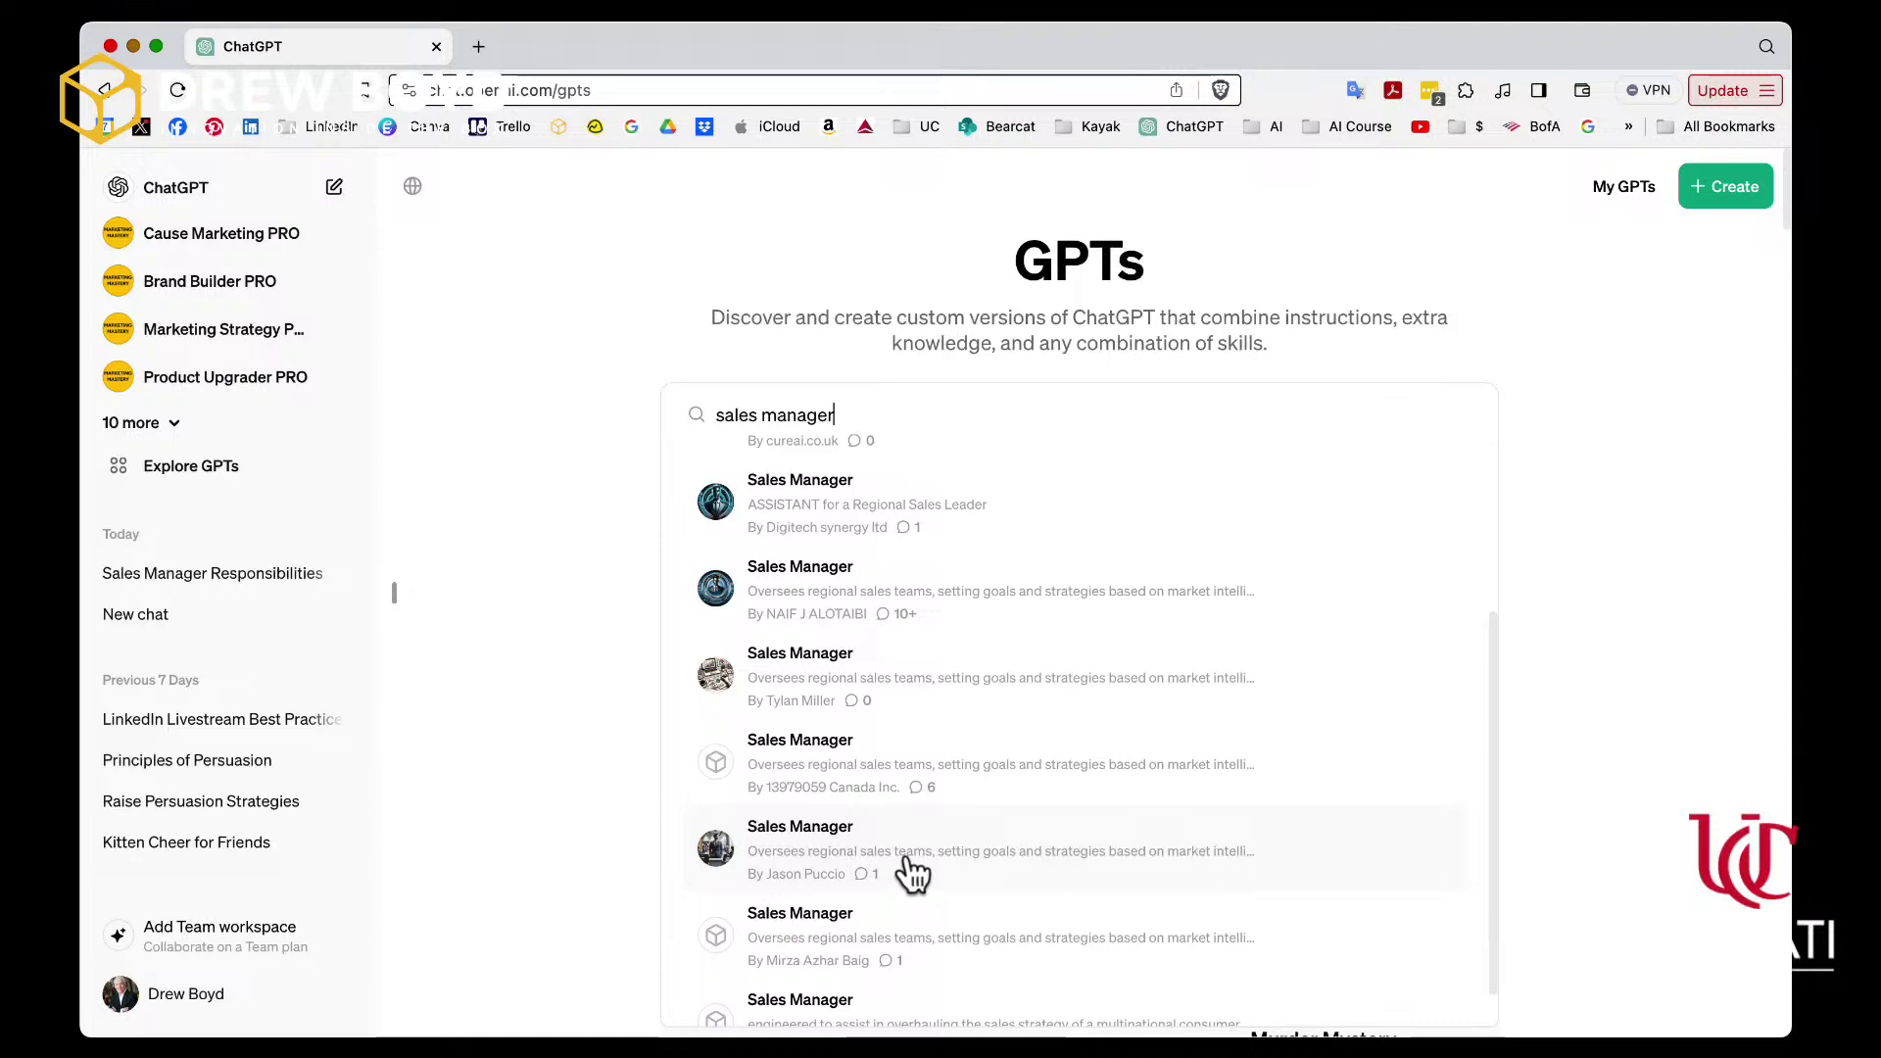
{"action": "scroll", "coordinate": [911, 862], "scroll_direction": "down", "scroll_amount": 2}
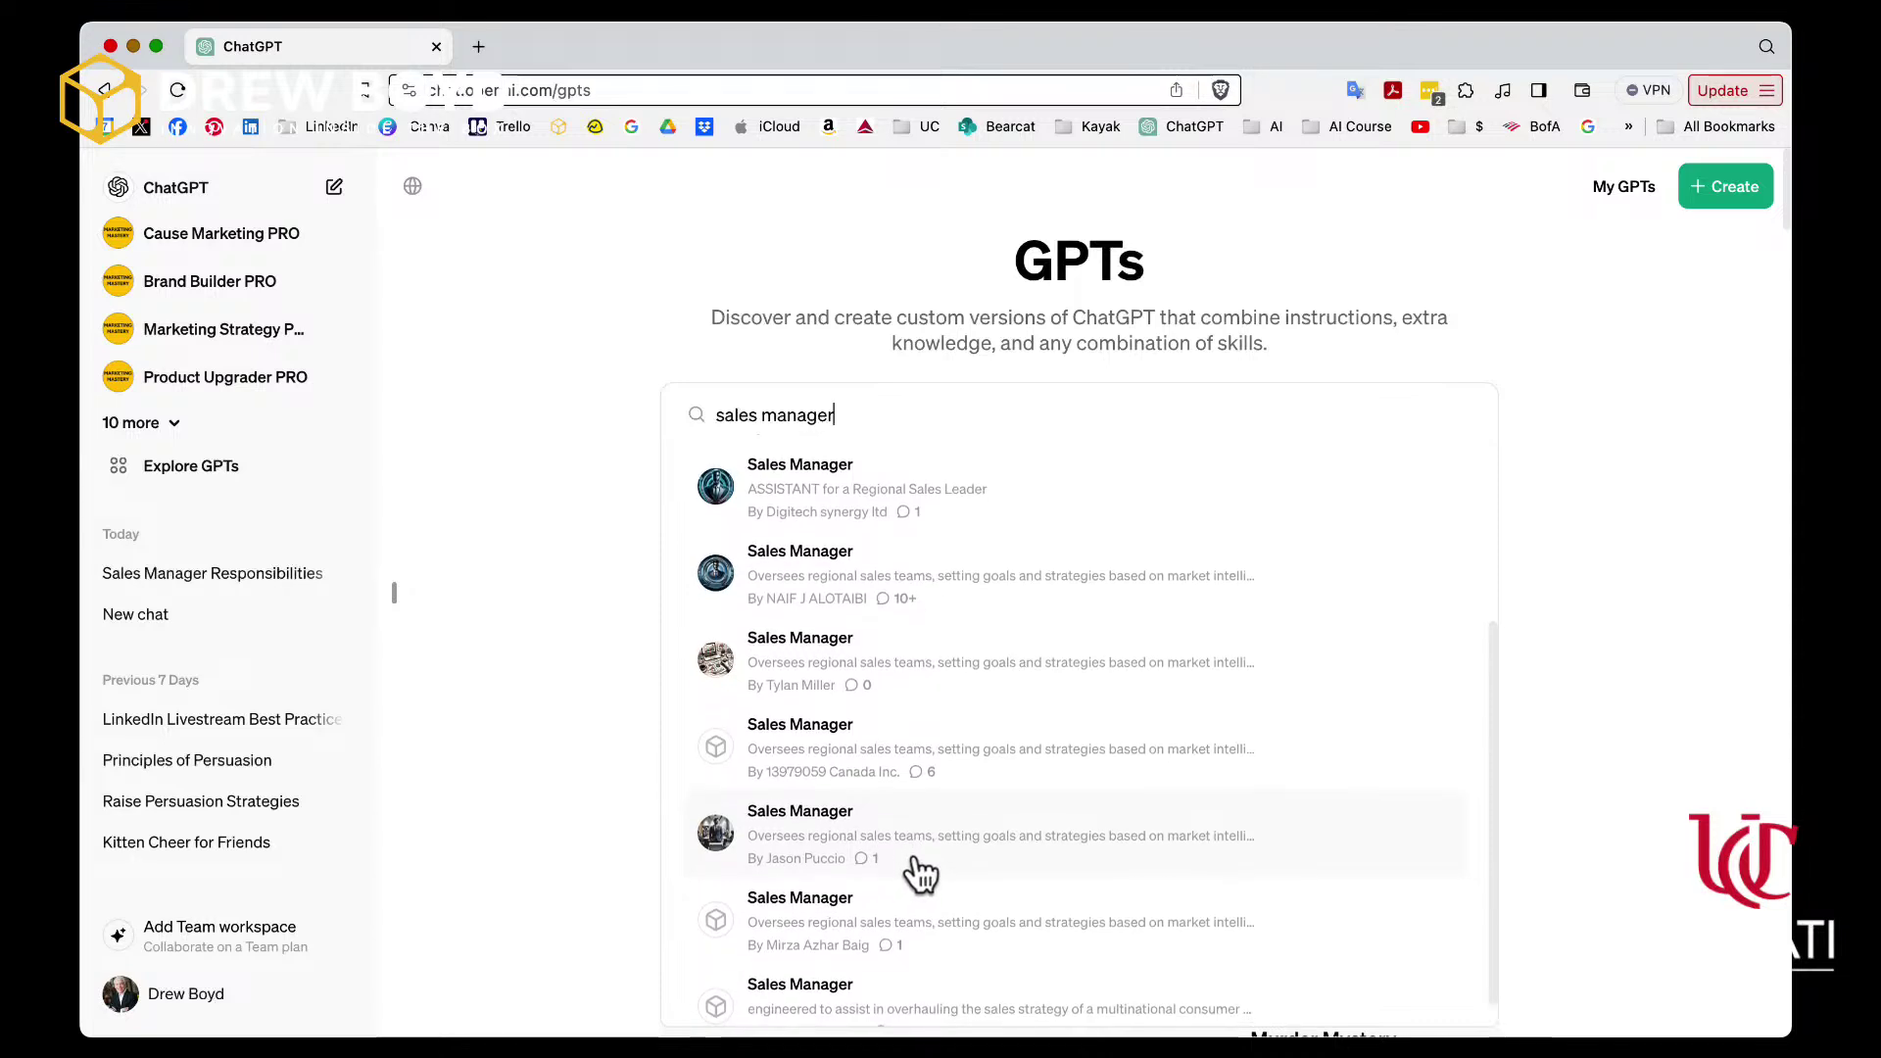
{"action": "scroll", "coordinate": [915, 872], "scroll_direction": "down", "scroll_amount": 1}
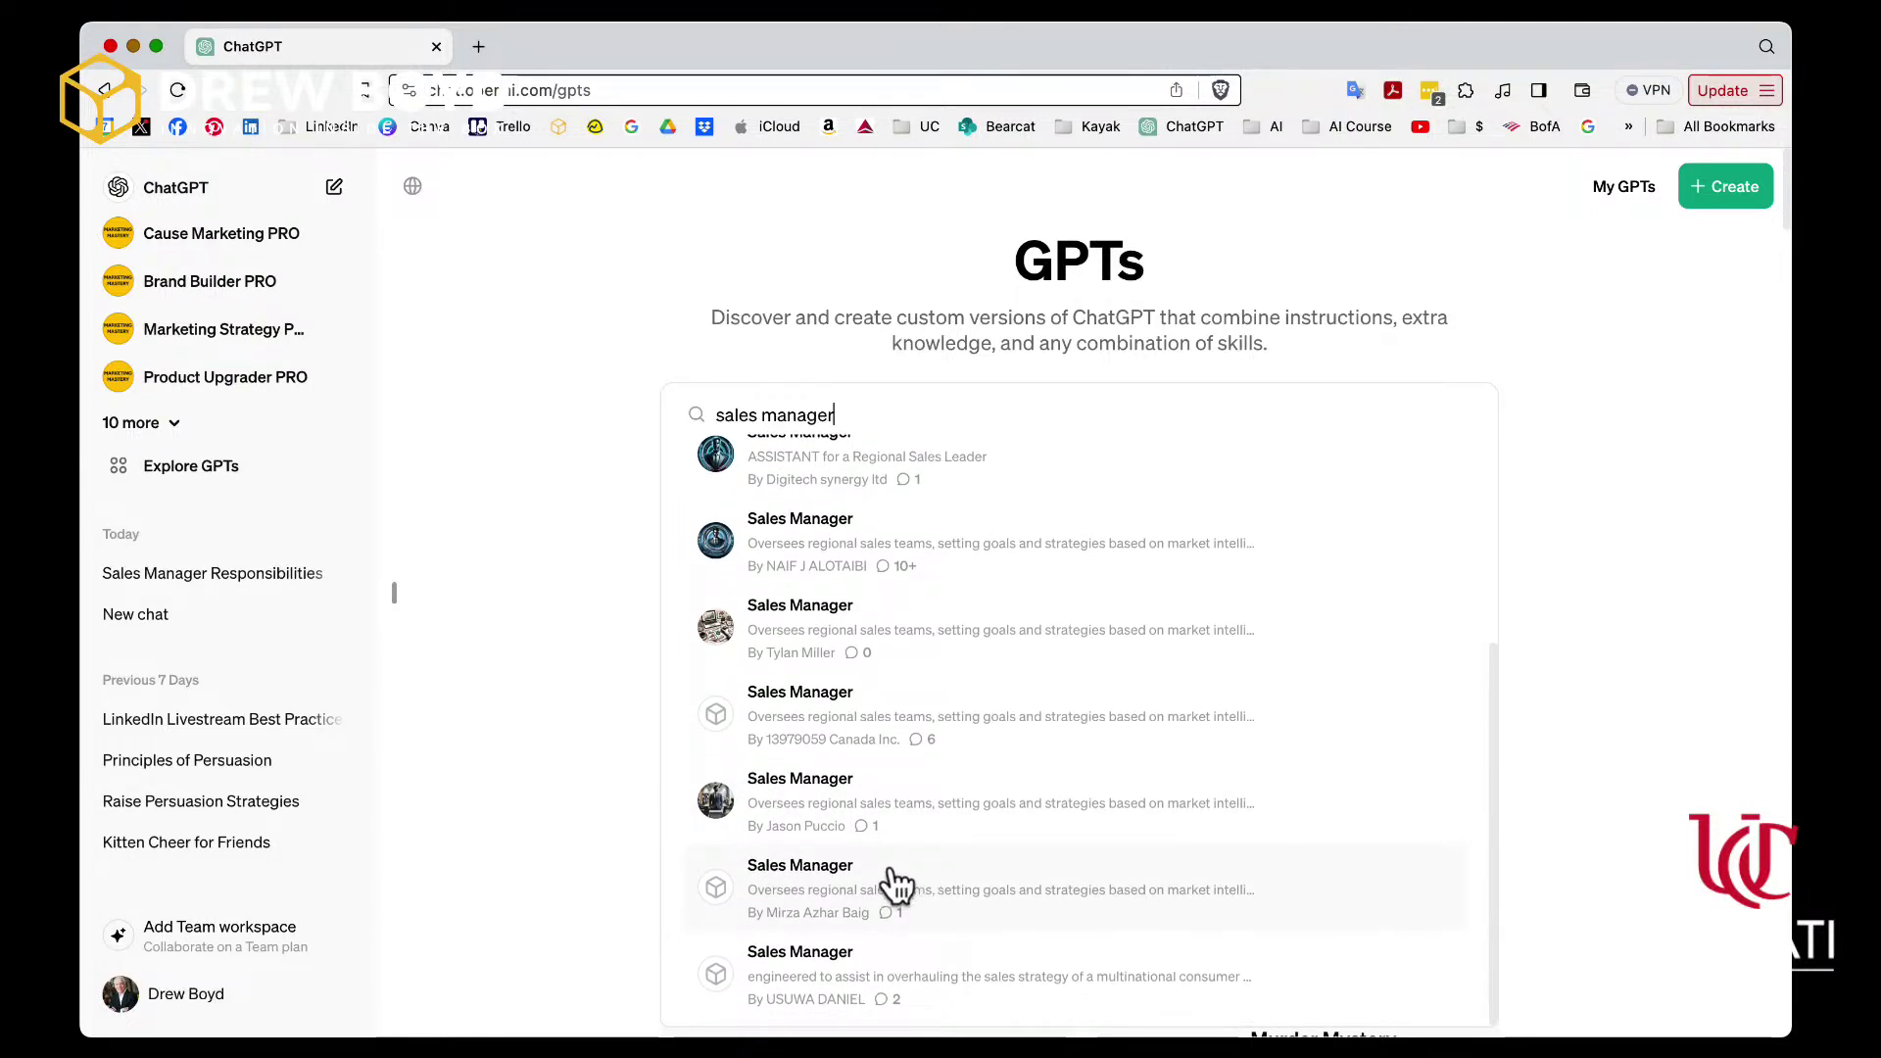
{"action": "scroll", "coordinate": [899, 884], "scroll_direction": "up", "scroll_amount": 1}
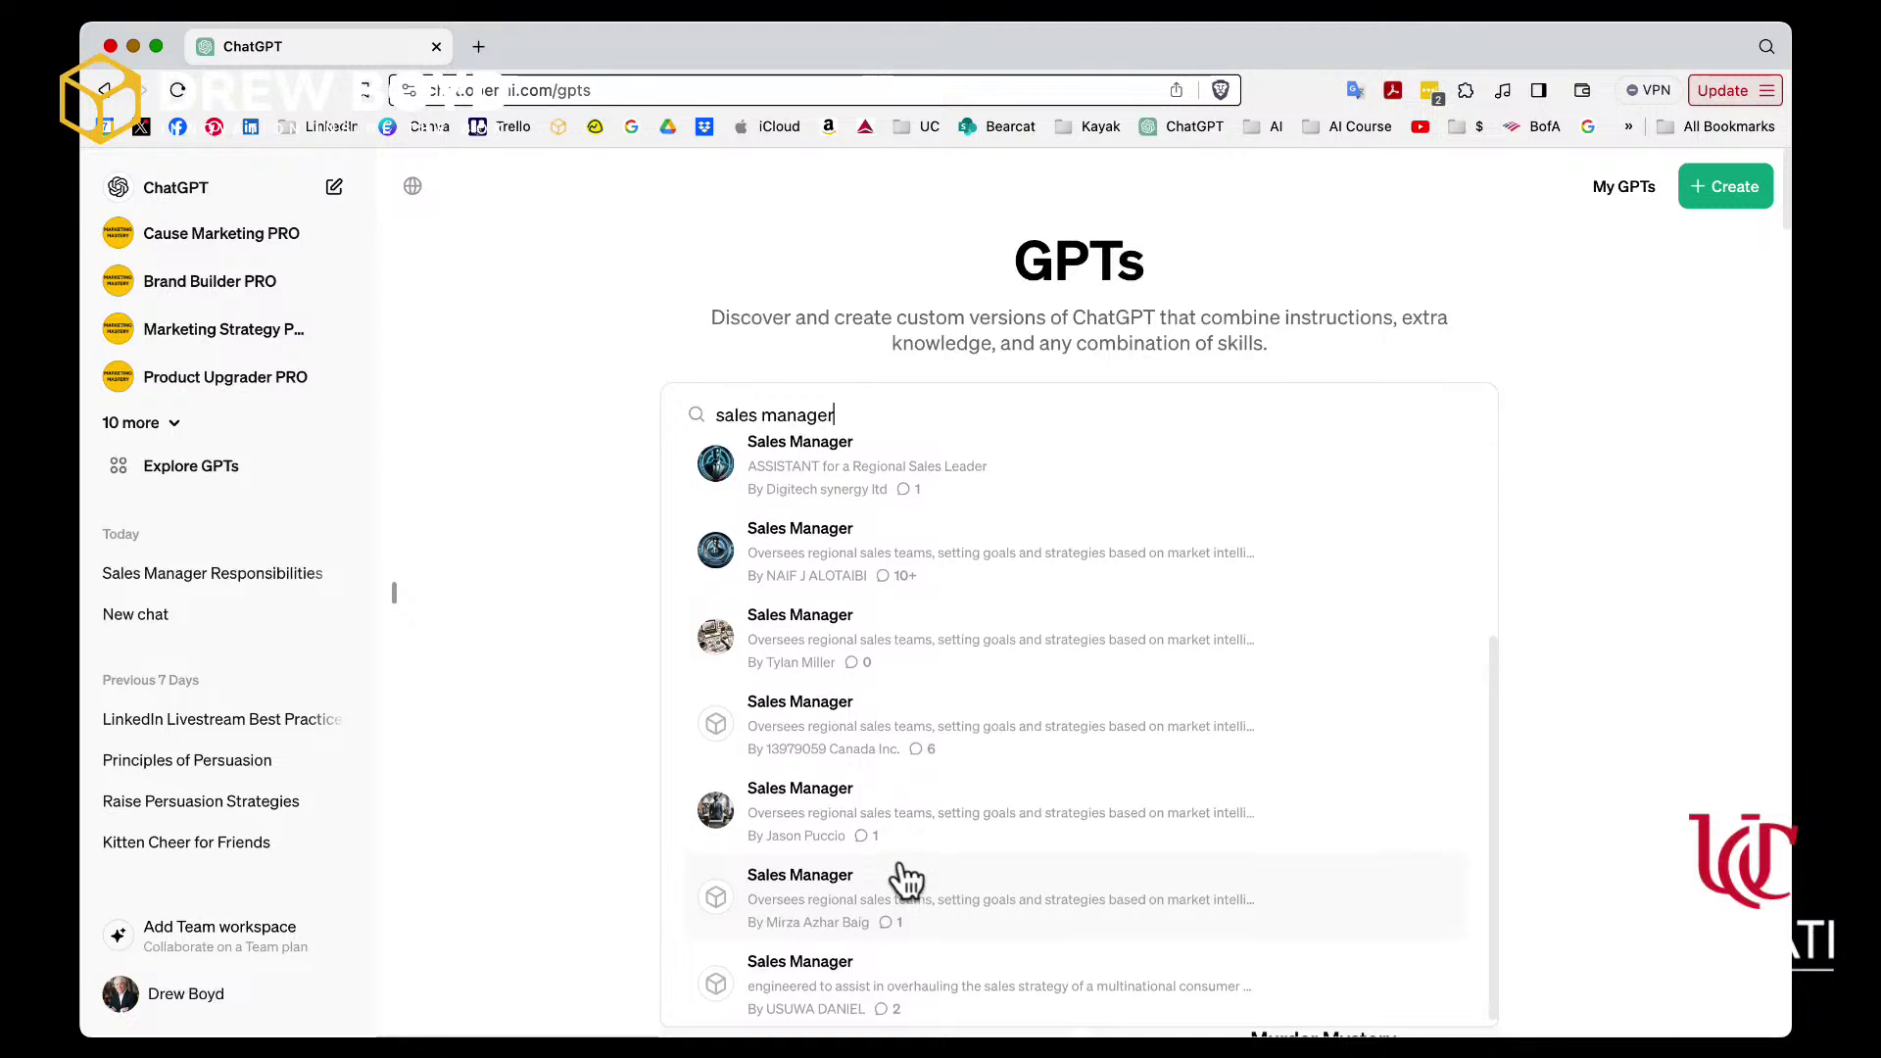
{"action": "scroll", "coordinate": [906, 880], "scroll_direction": "up", "scroll_amount": 2}
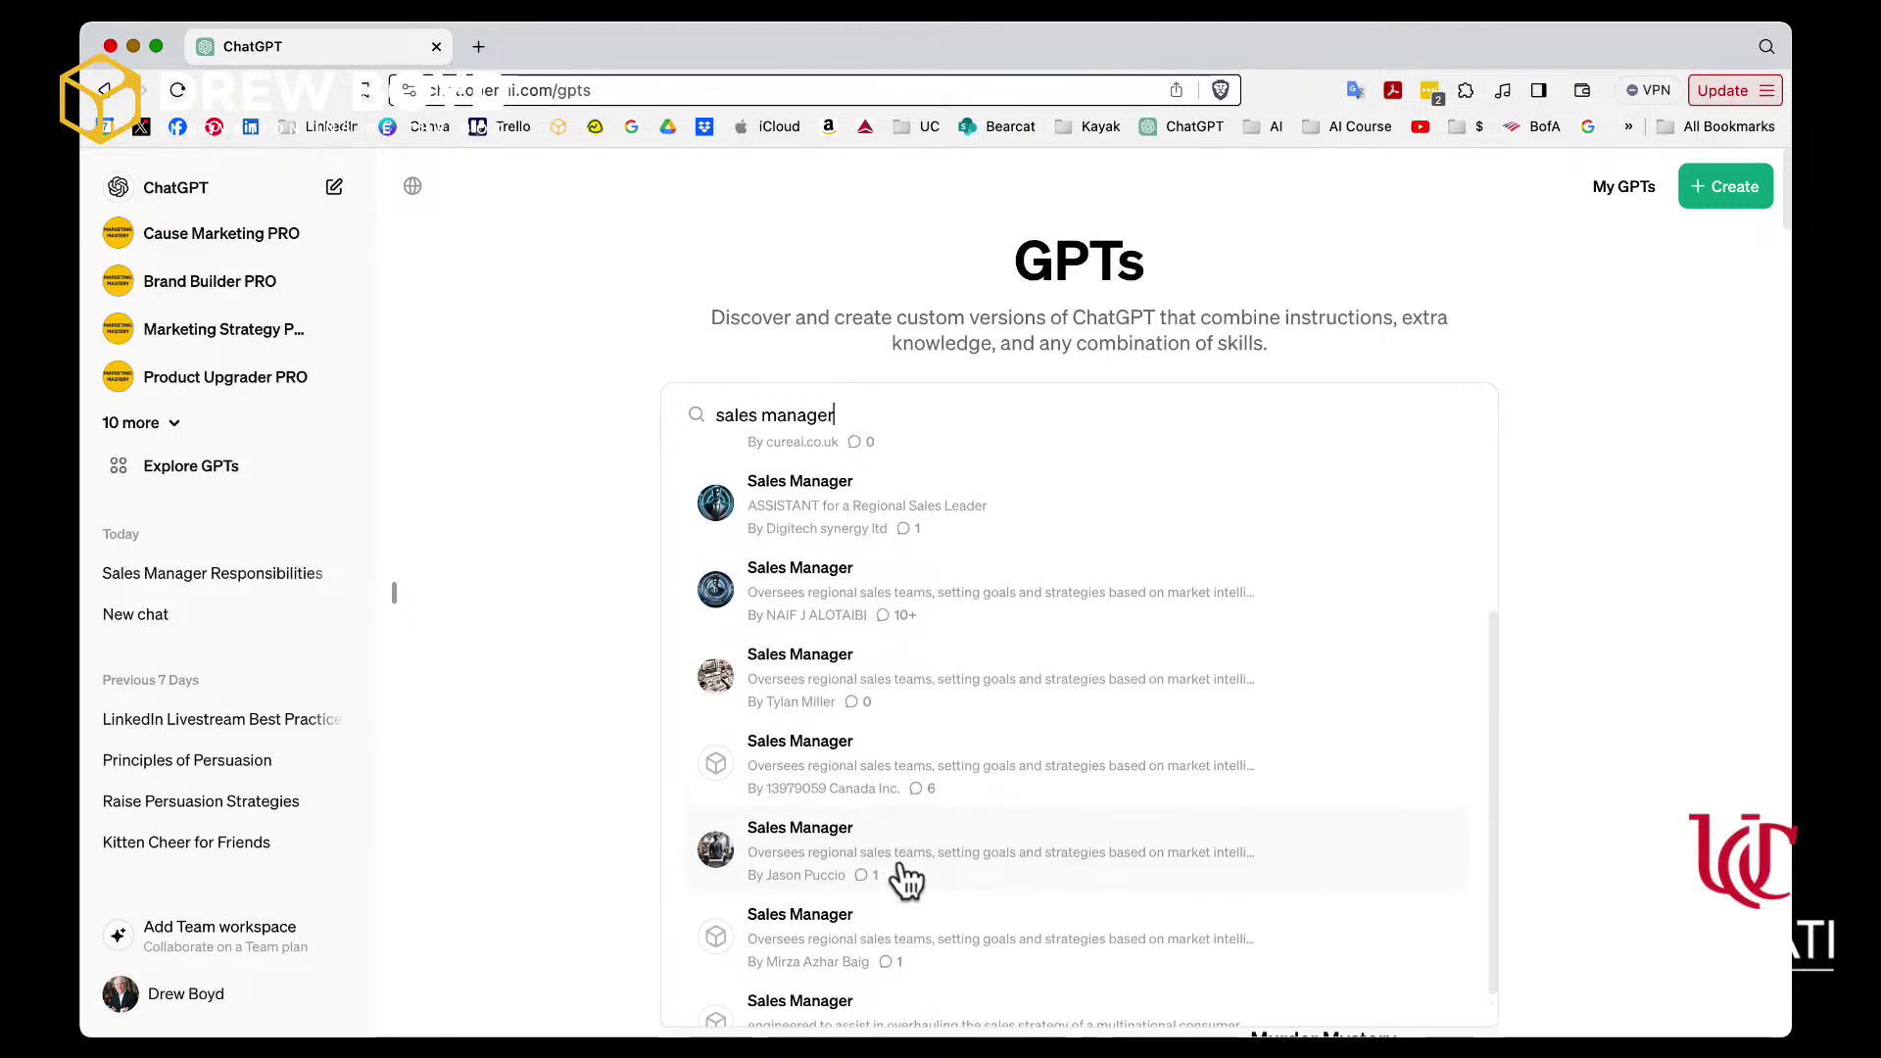
{"action": "scroll", "coordinate": [899, 881], "scroll_direction": "up", "scroll_amount": 3}
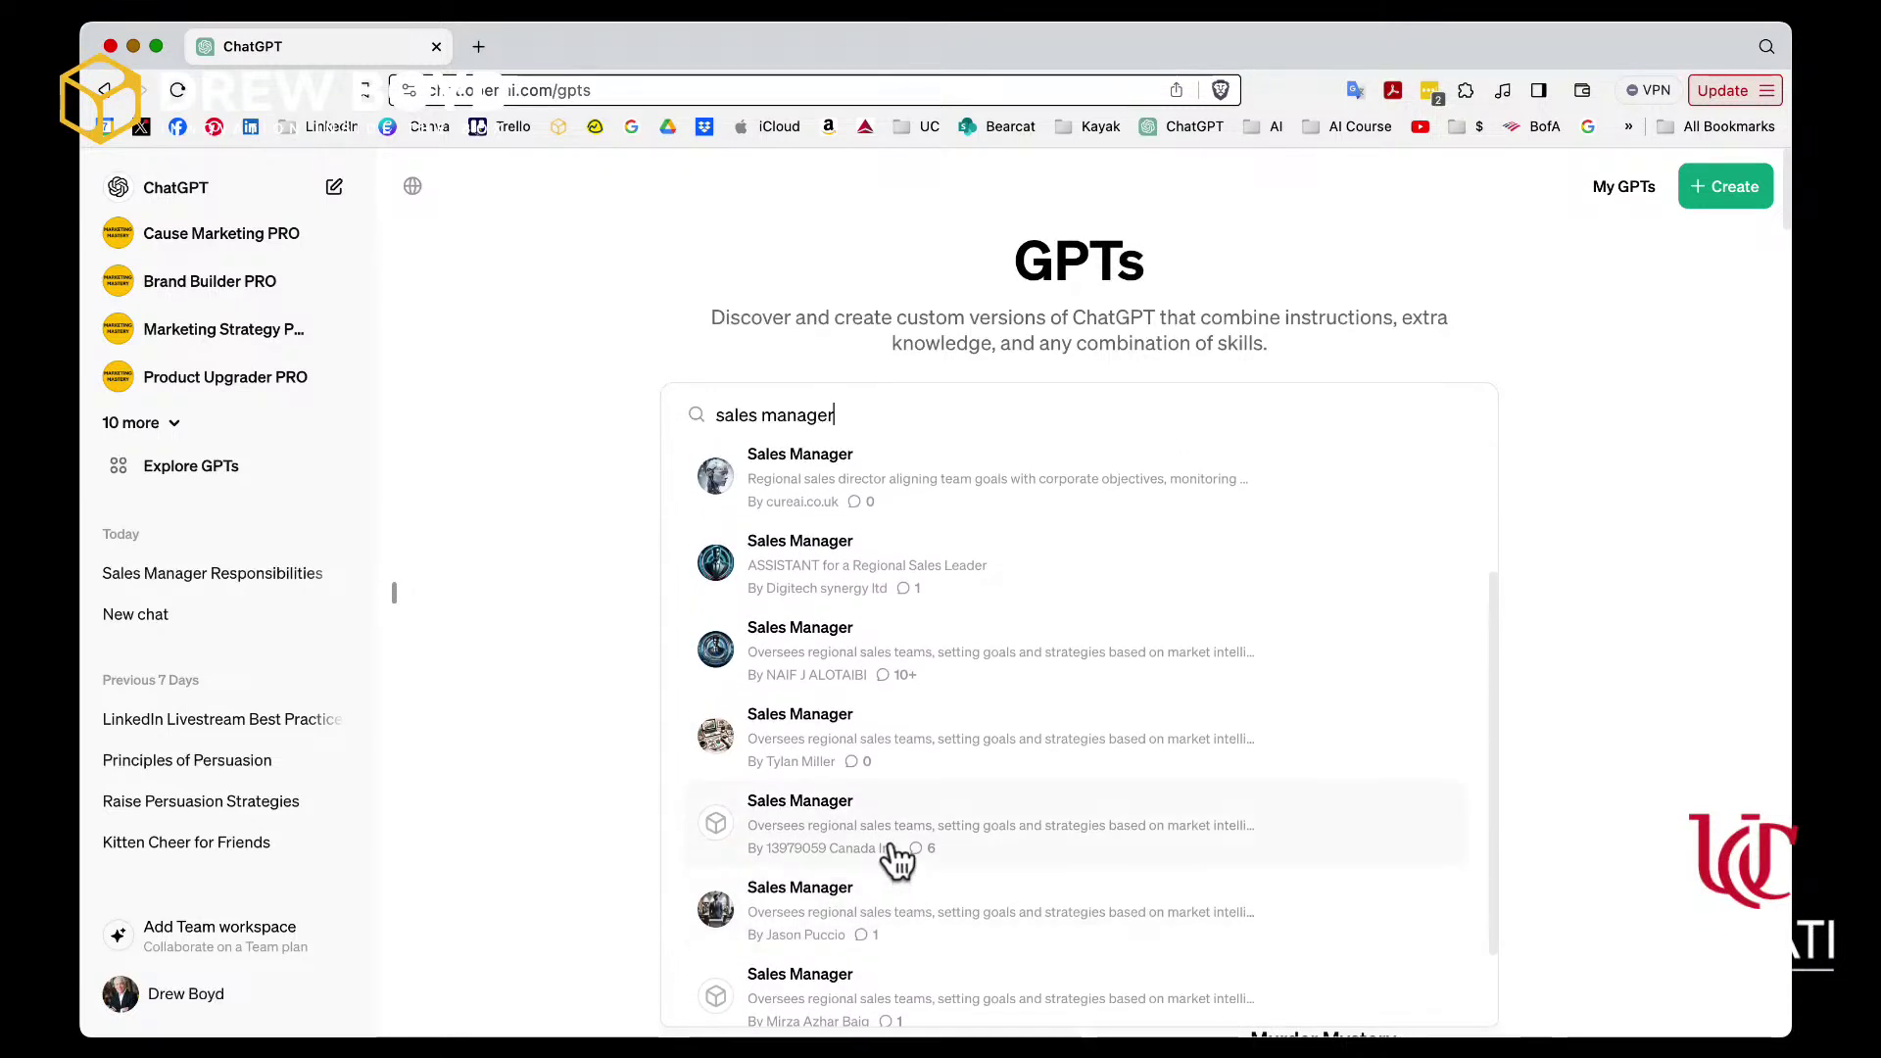
{"action": "scroll", "coordinate": [848, 821], "scroll_direction": "up", "scroll_amount": 5}
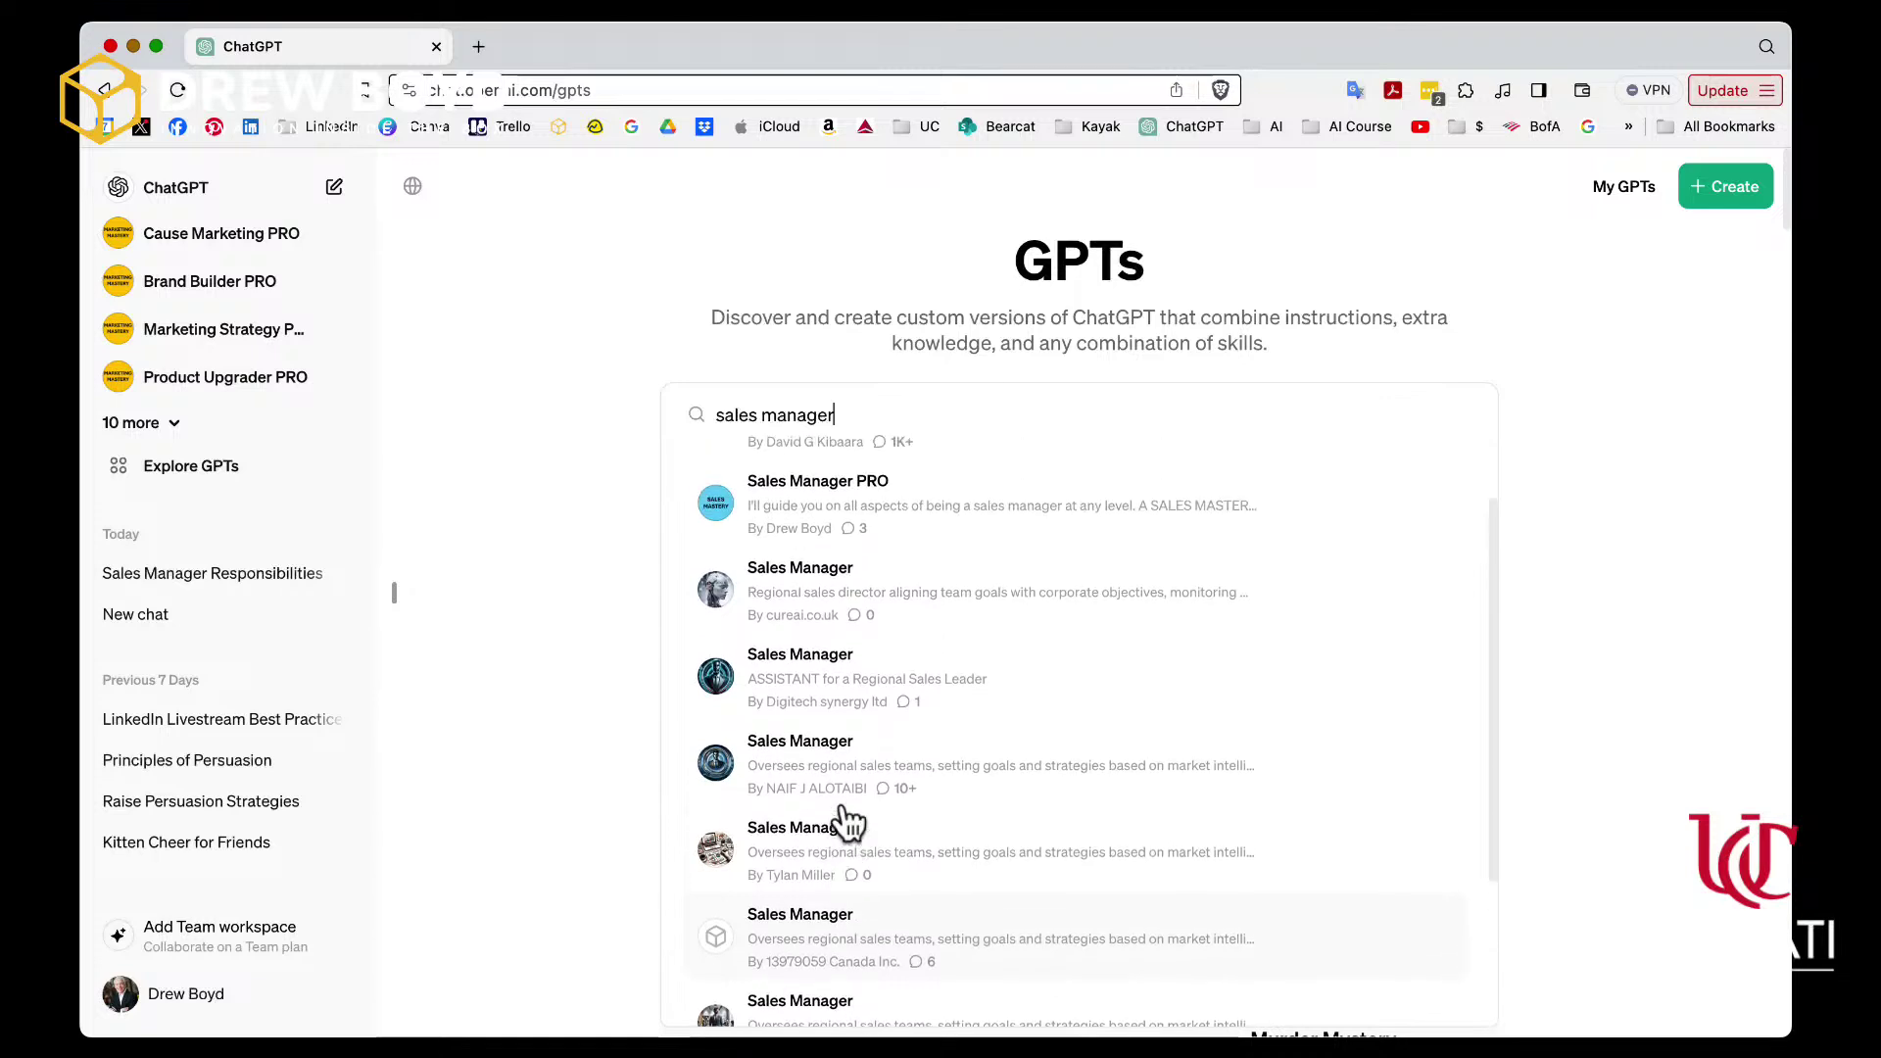
{"action": "scroll", "coordinate": [848, 821], "scroll_direction": "up", "scroll_amount": 5}
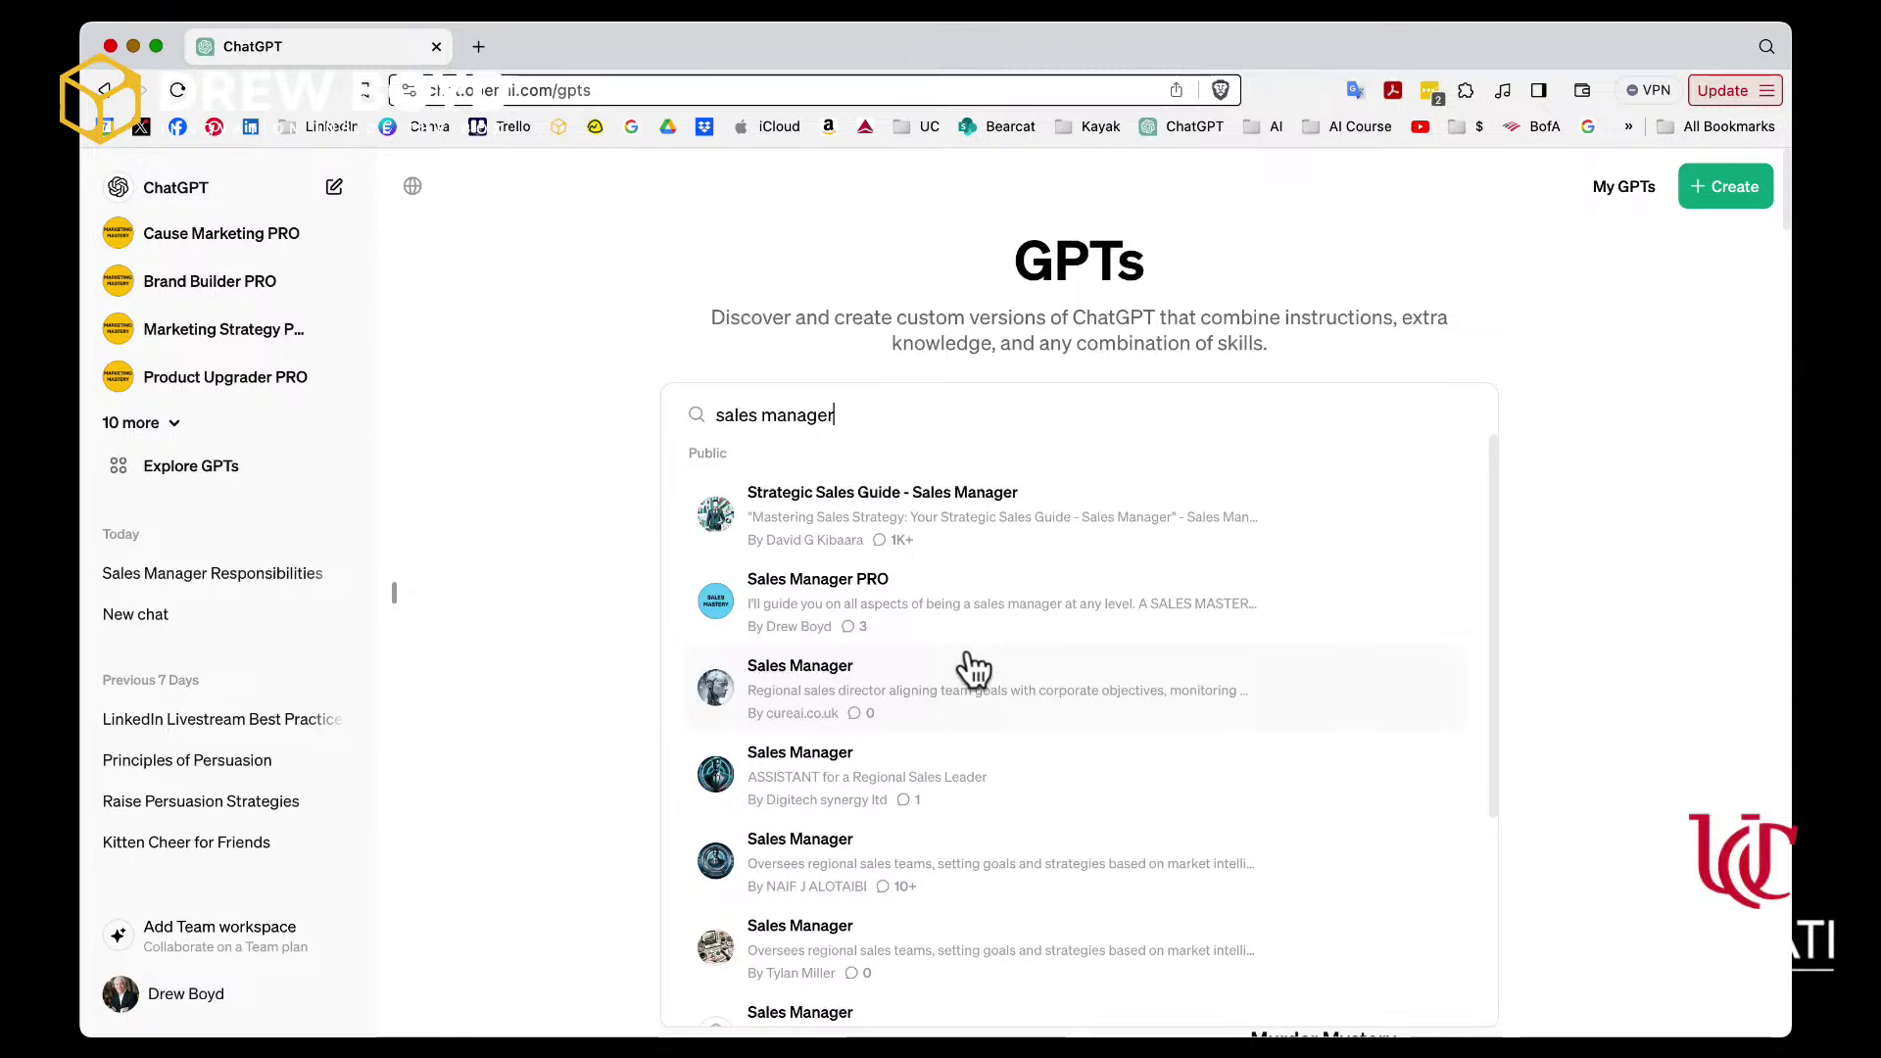
- View the details of the Sales Manager PRO GPT and close them again
{"action": "left_click", "coordinate": [791, 584]}
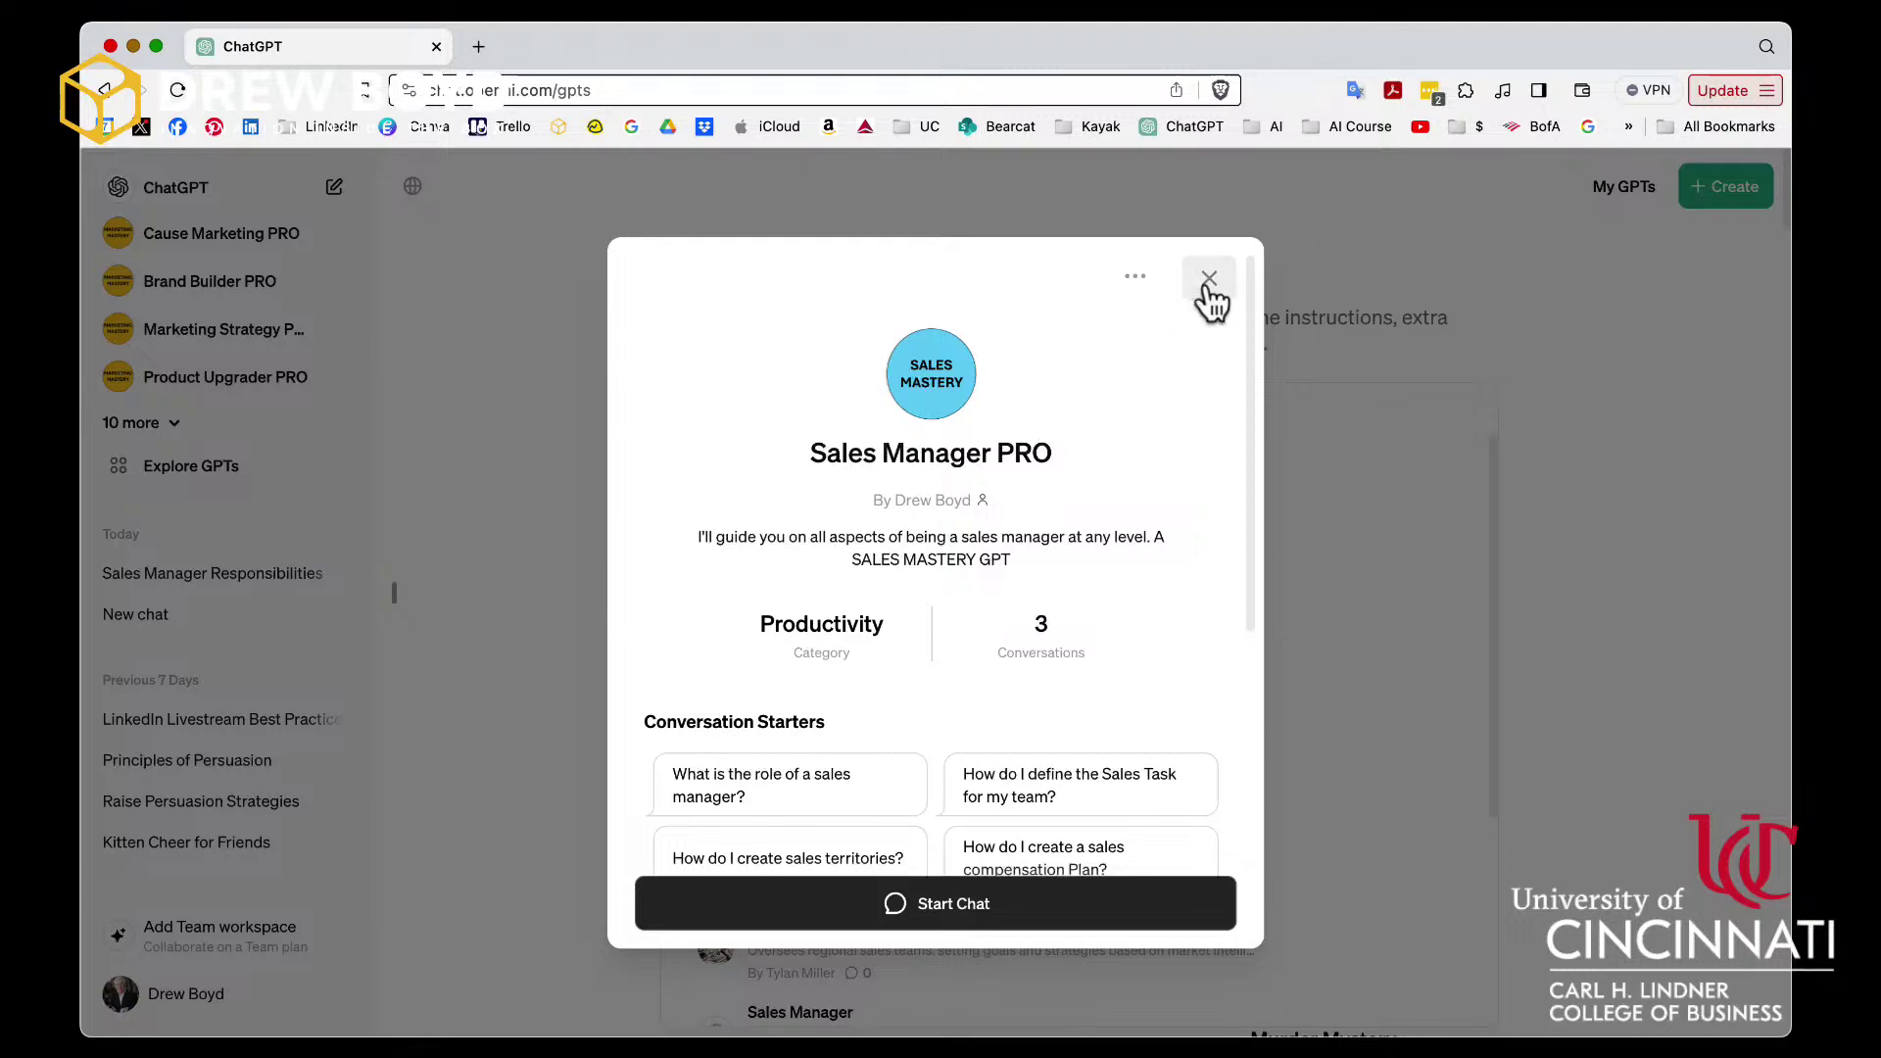
{"action": "left_click", "coordinate": [1209, 281]}
{"action": "left_click", "coordinate": [708, 605]}
{"action": "left_click", "coordinate": [1207, 281]}
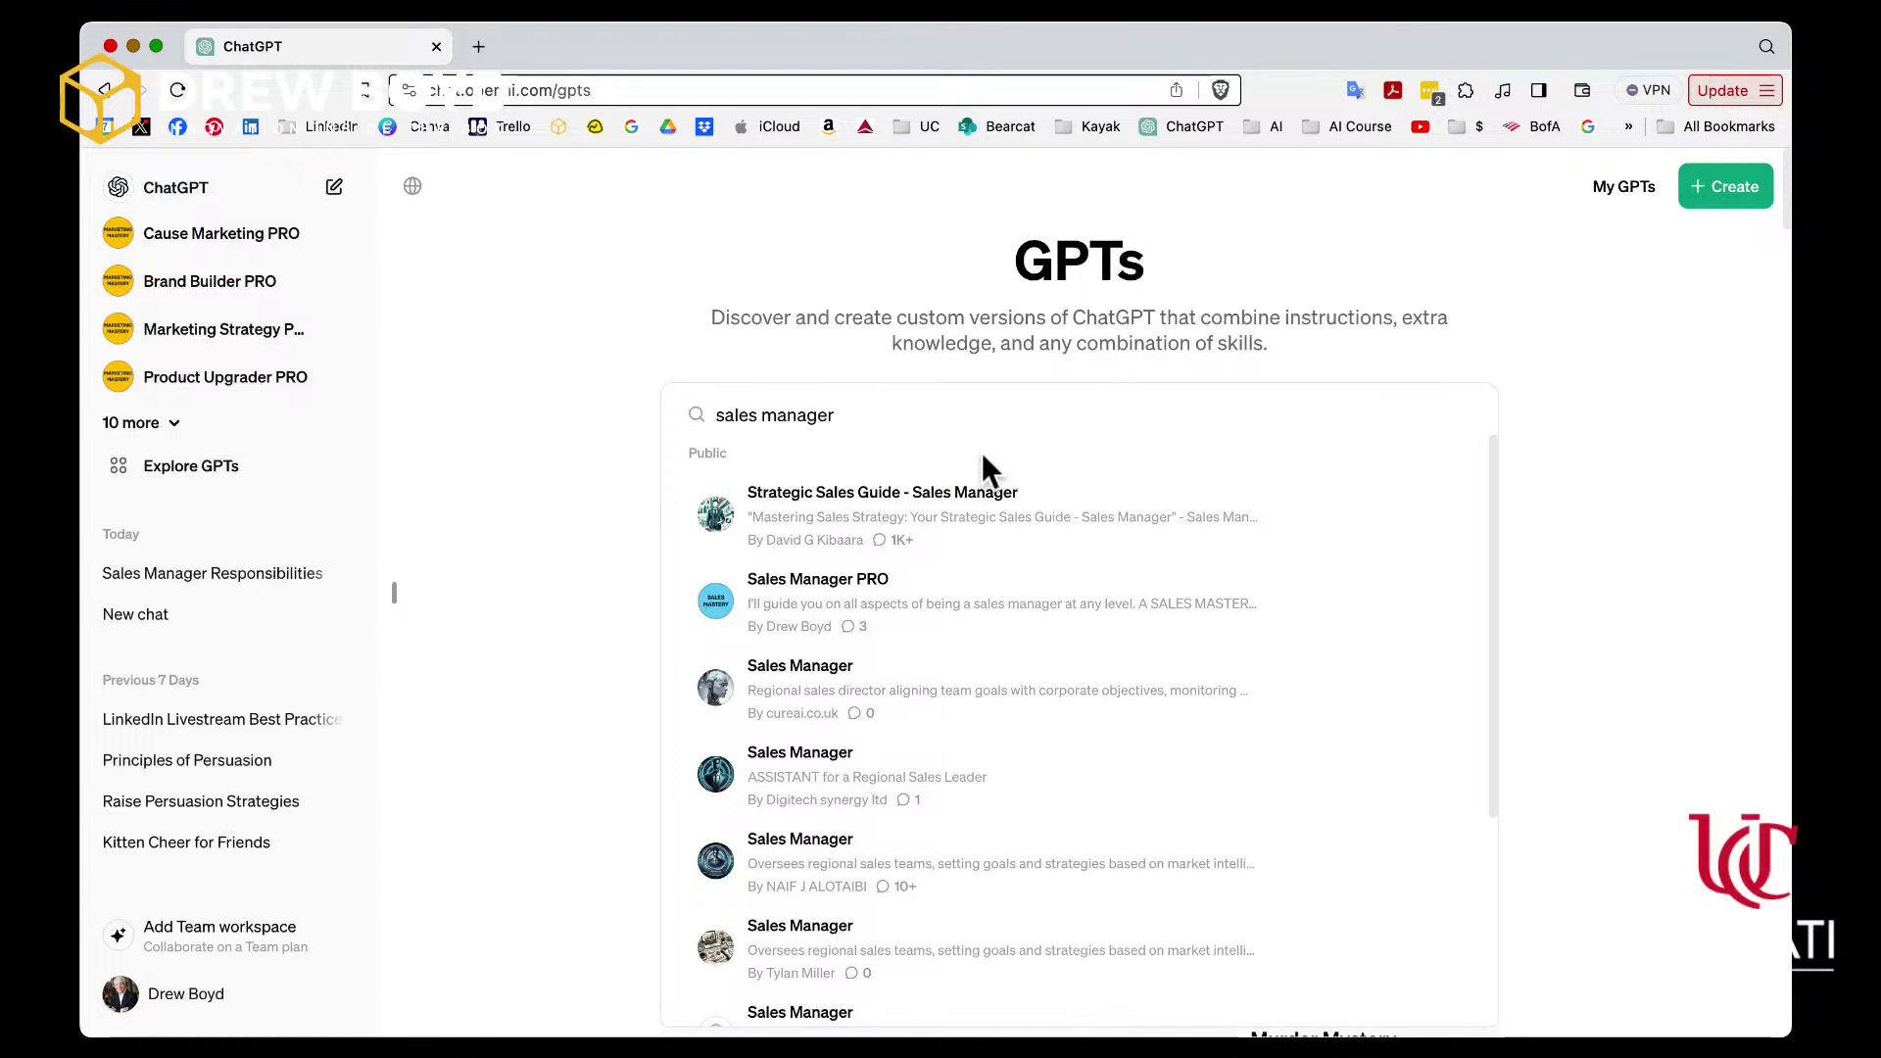
- Start a chat with the Sales Manager PRO GPT from the search results
{"action": "scroll", "coordinate": [1192, 411], "scroll_direction": "down", "scroll_amount": 2}
{"action": "scroll", "coordinate": [1149, 533], "scroll_direction": "up", "scroll_amount": 1}
{"action": "left_click", "coordinate": [894, 554]}
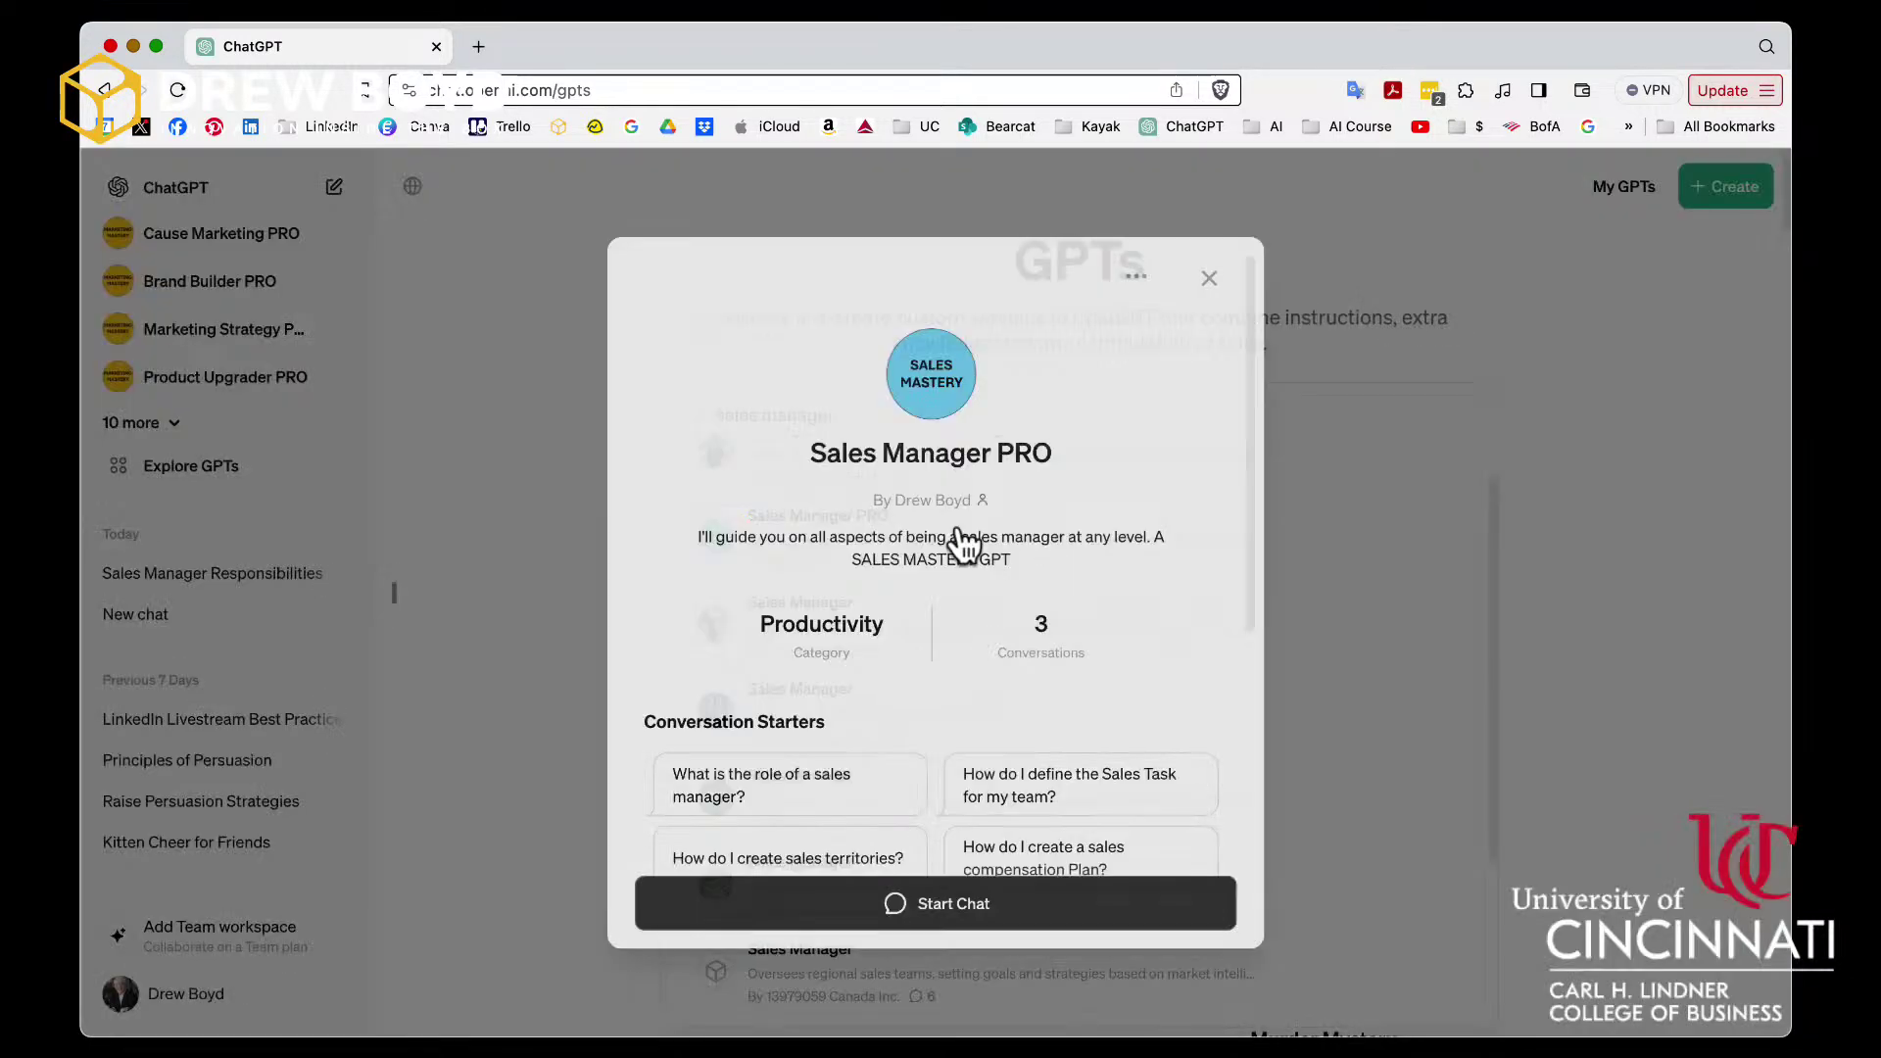
{"action": "left_click", "coordinate": [942, 907]}
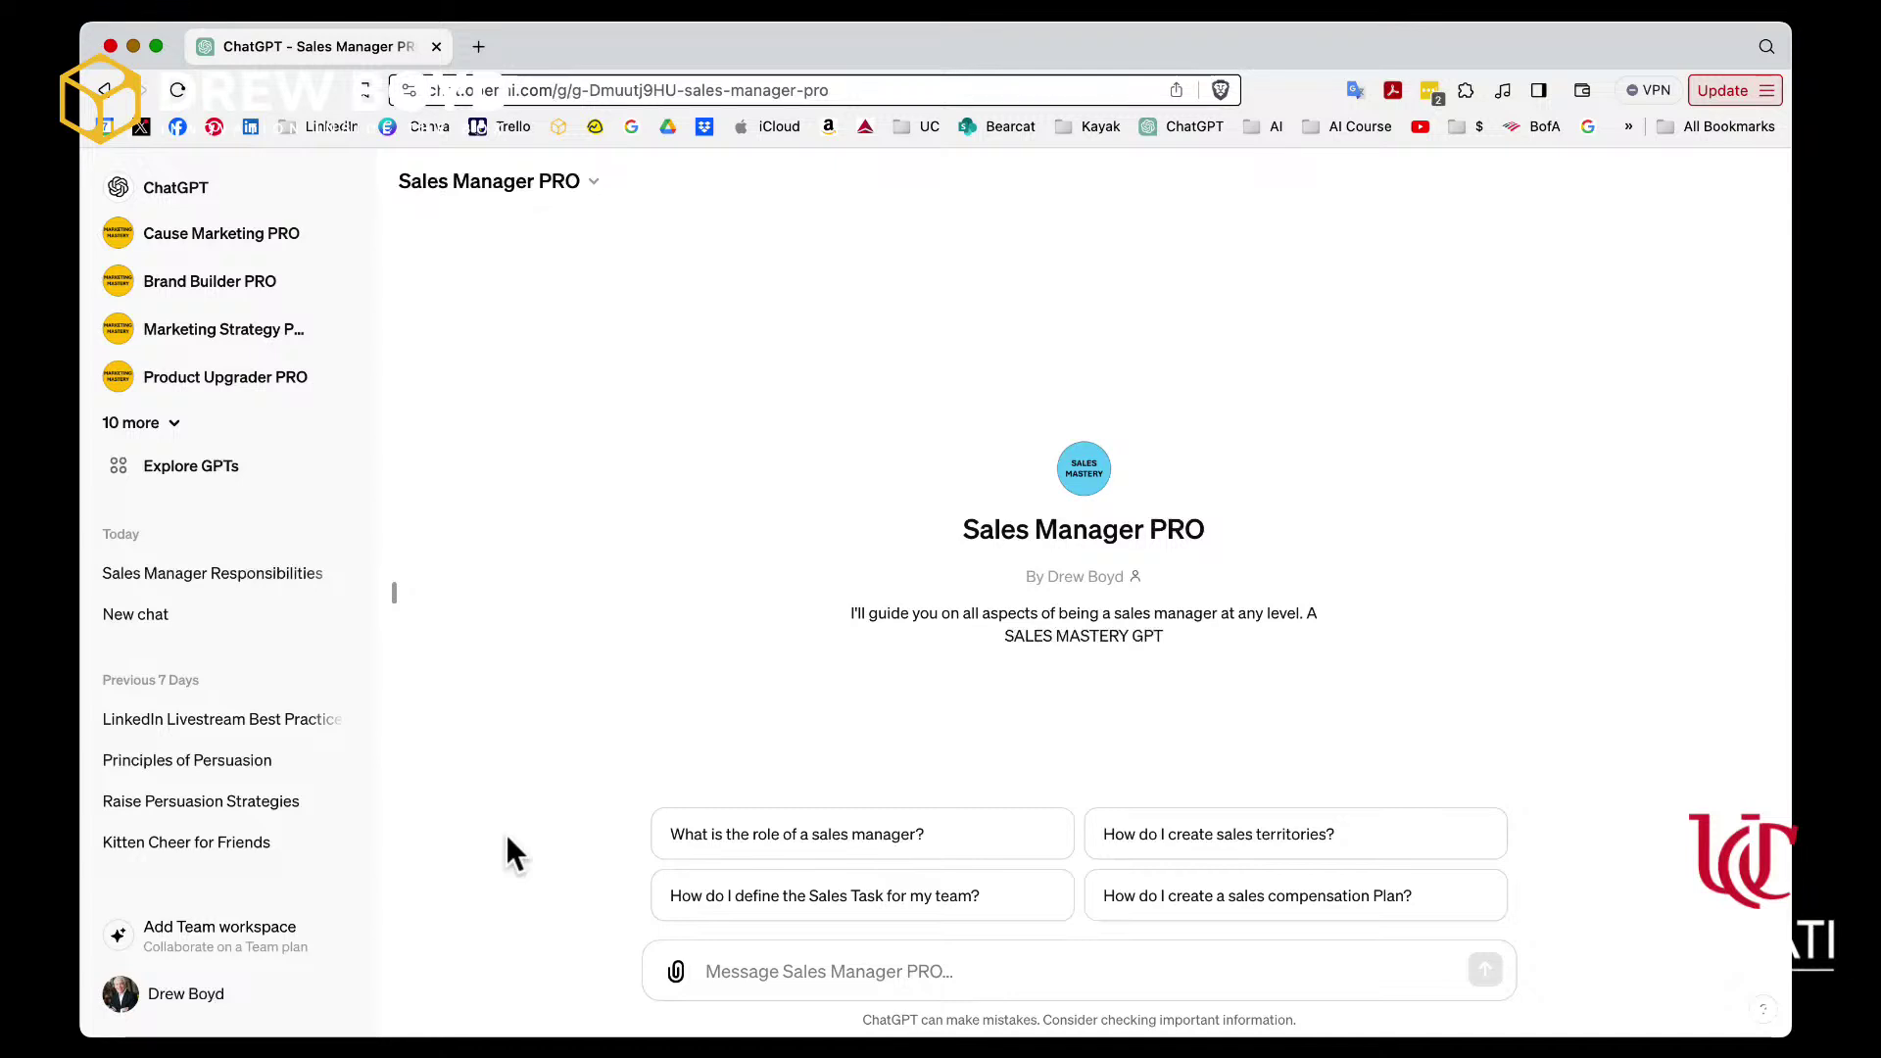
- Ask the suggested question "What is the role of a sales manager?" and read through the answer
{"action": "left_click", "coordinate": [804, 851]}
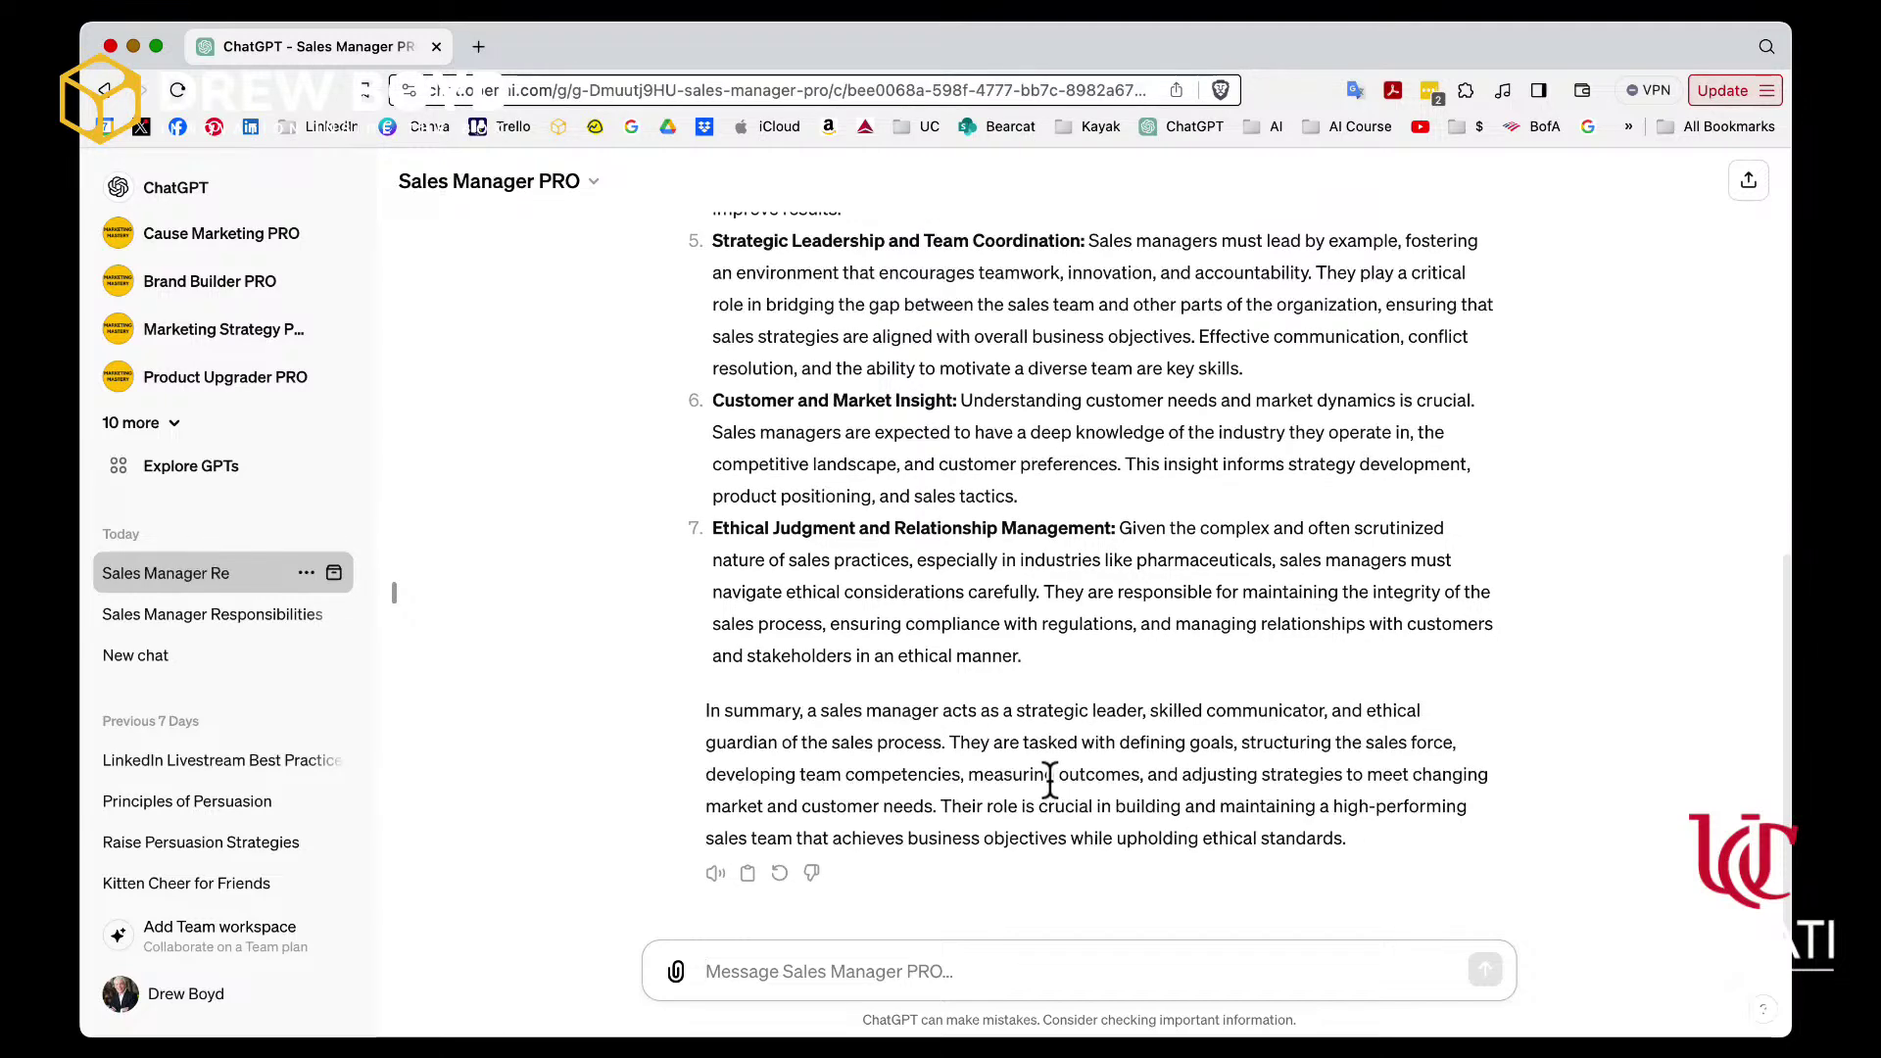
{"action": "scroll", "coordinate": [1048, 779], "scroll_direction": "up", "scroll_amount": 3}
{"action": "scroll", "coordinate": [1054, 784], "scroll_direction": "up", "scroll_amount": 10}
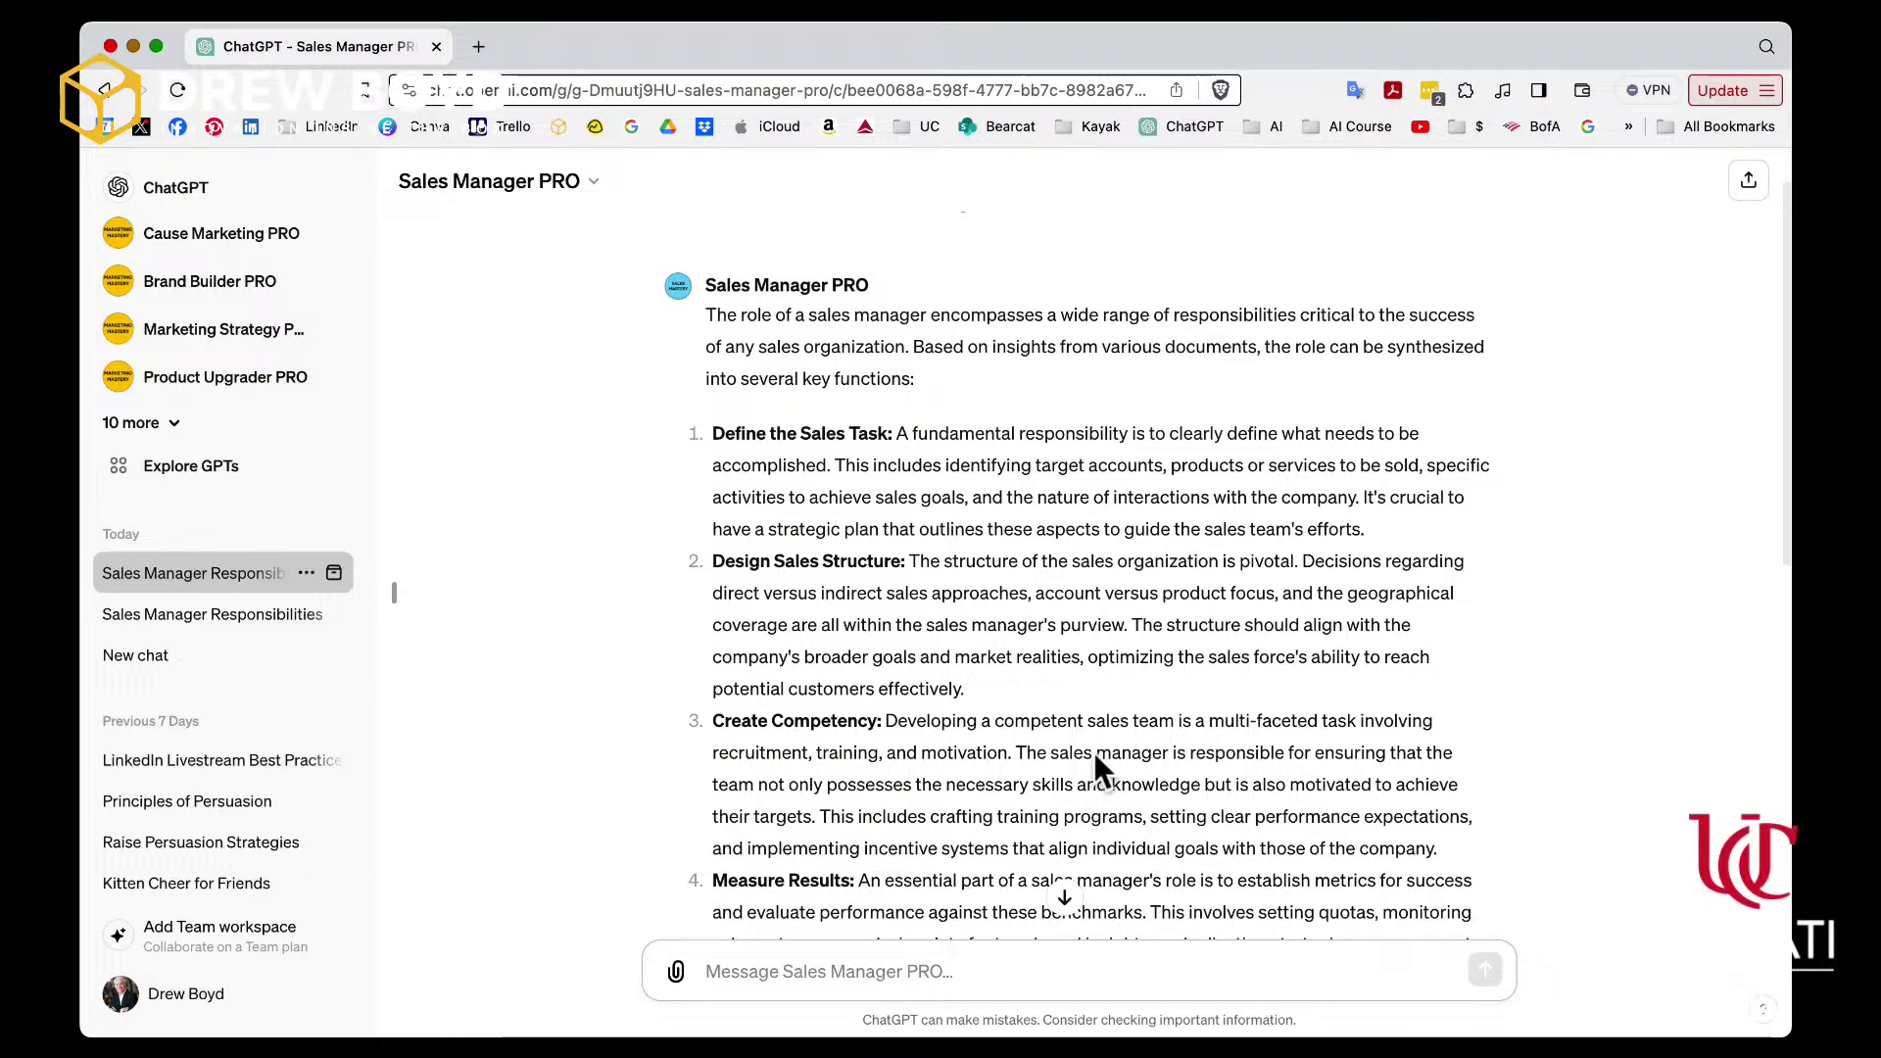
{"action": "scroll", "coordinate": [1081, 730], "scroll_direction": "down", "scroll_amount": 8}
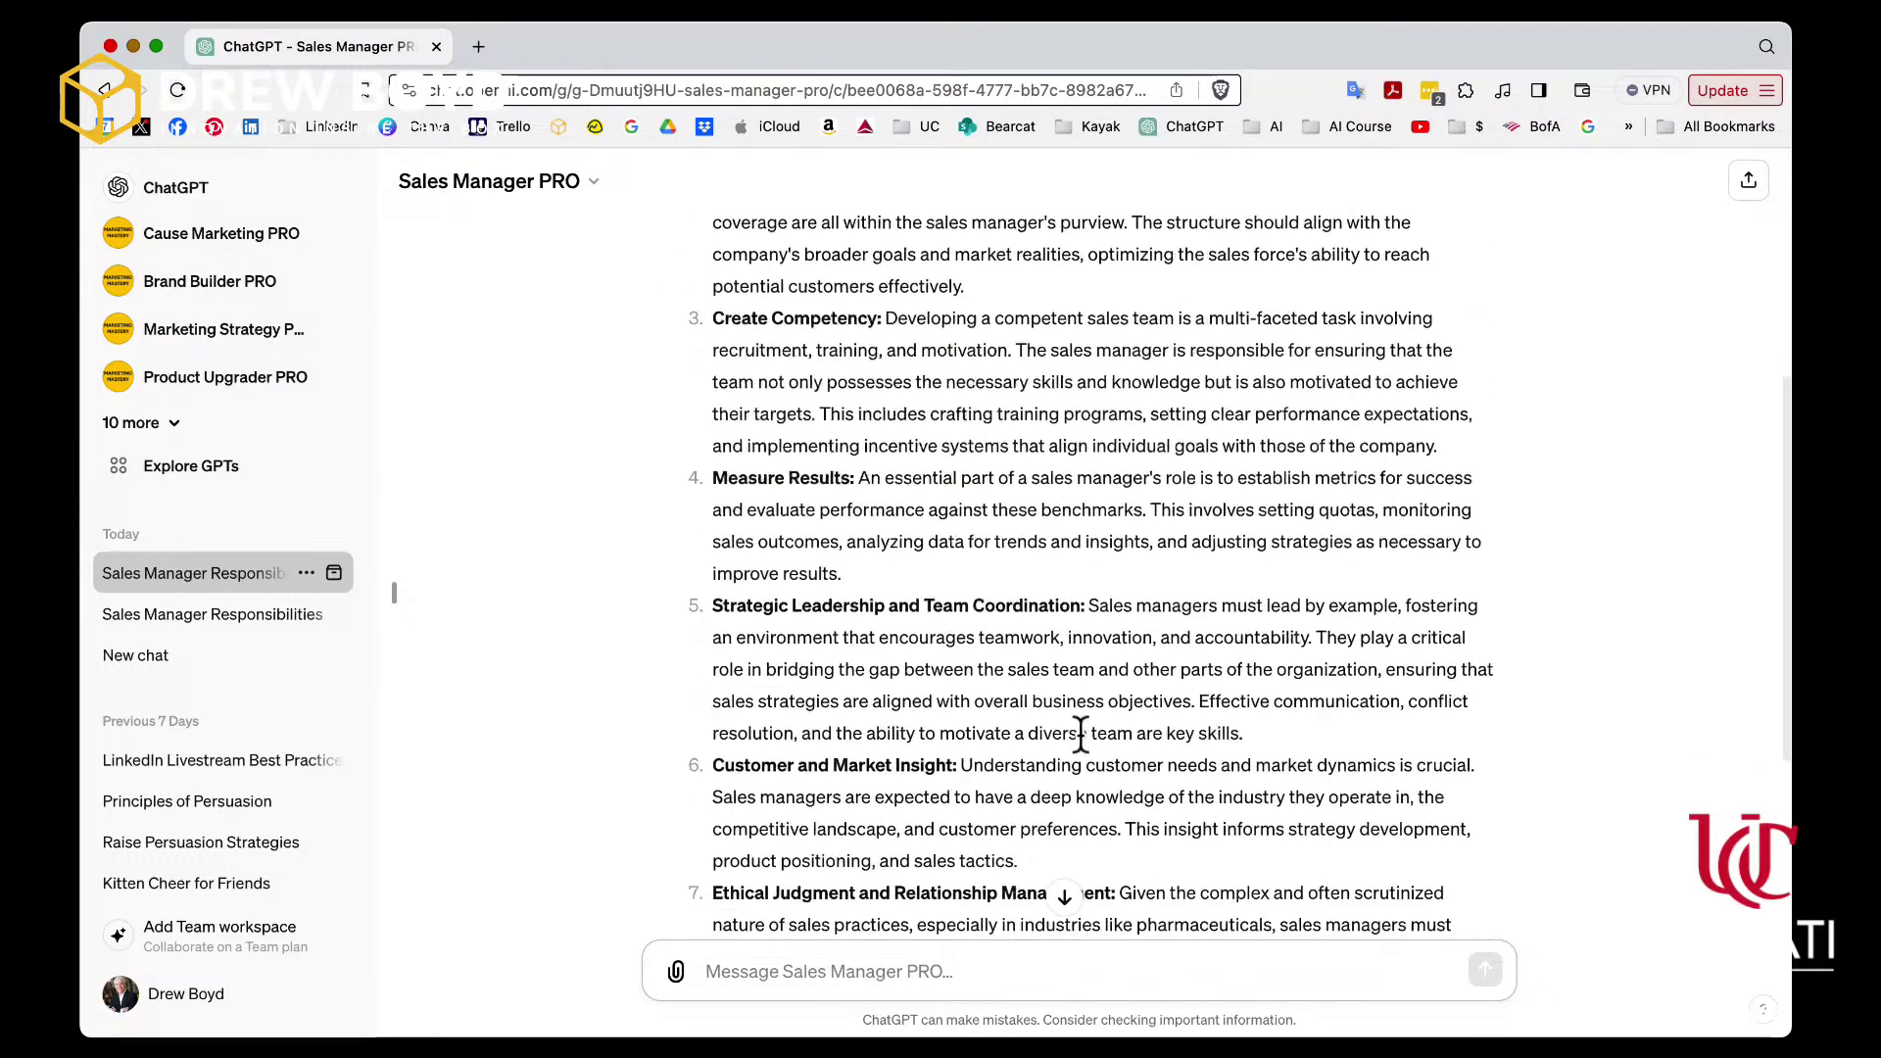
{"action": "scroll", "coordinate": [1077, 741], "scroll_direction": "down", "scroll_amount": 5}
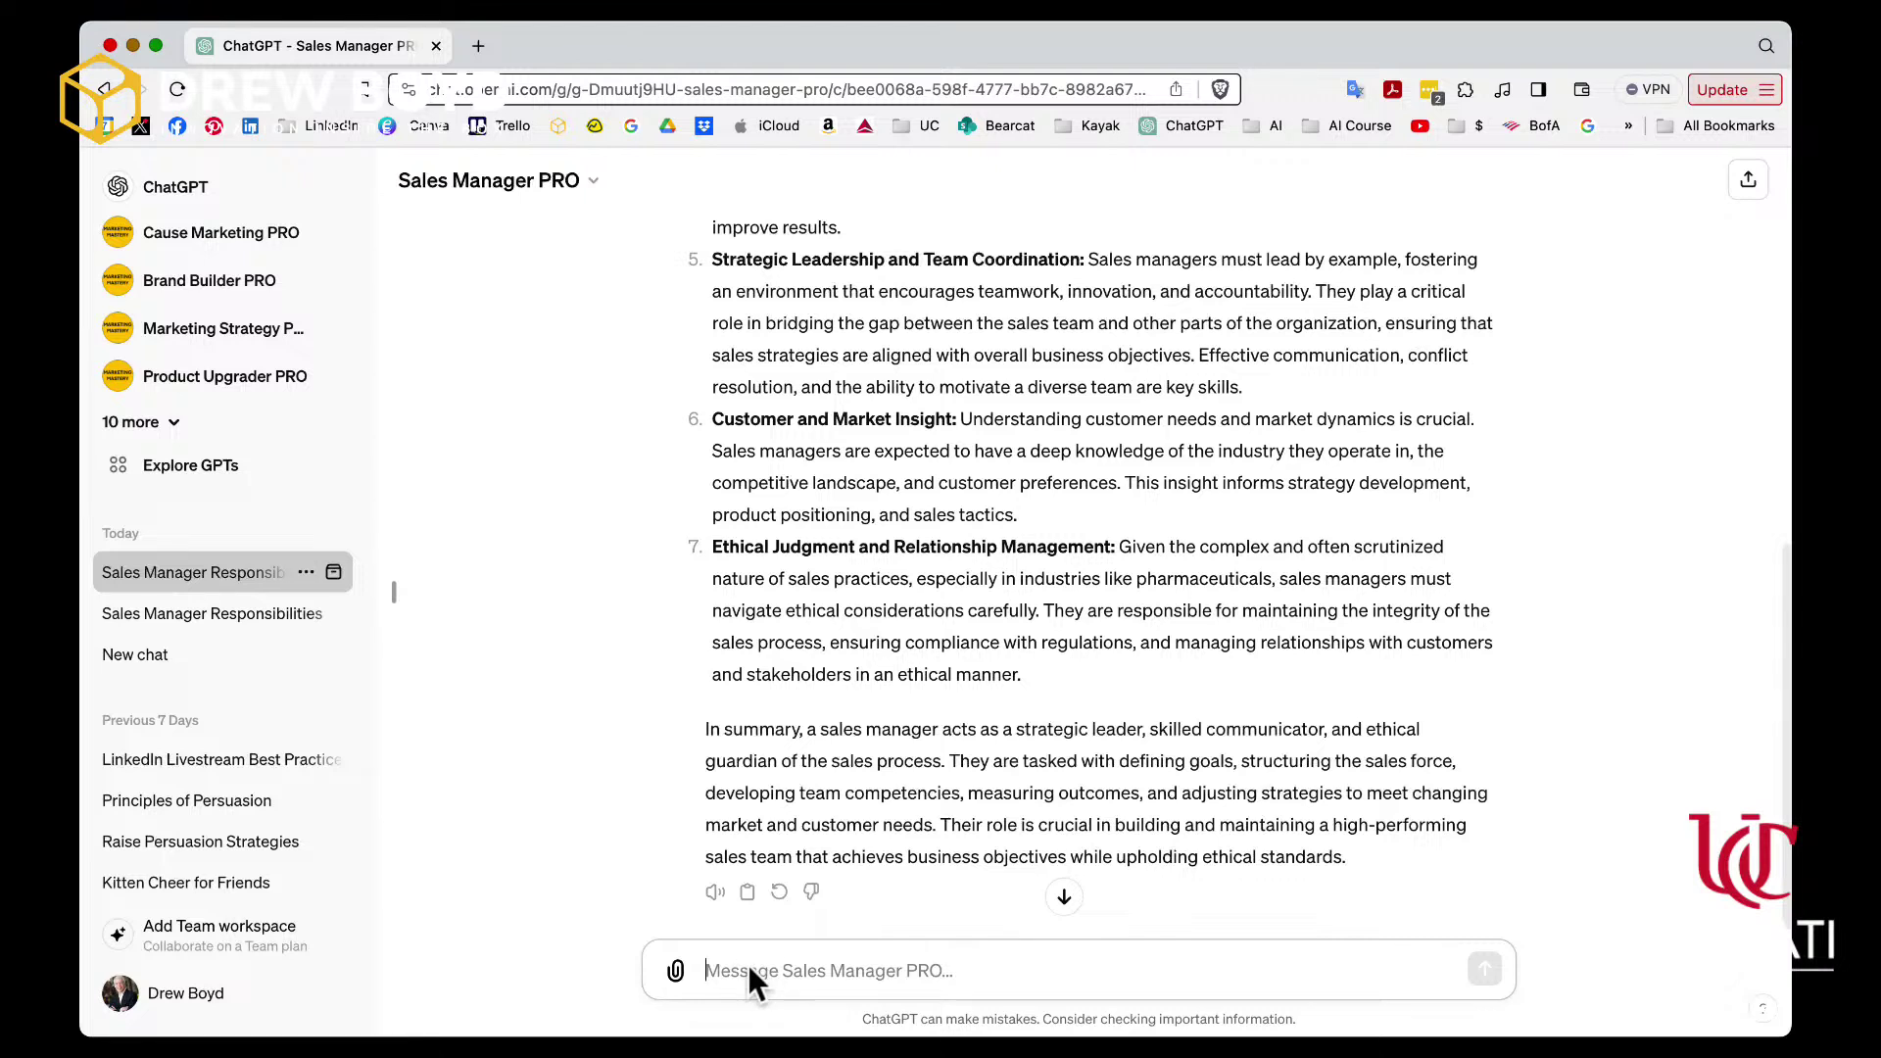
- Write in the message "We sell a line of painting equipment to hardware stores. We have about 100 sales people covering all markets in the US."
{"action": "type", "text": "We"}
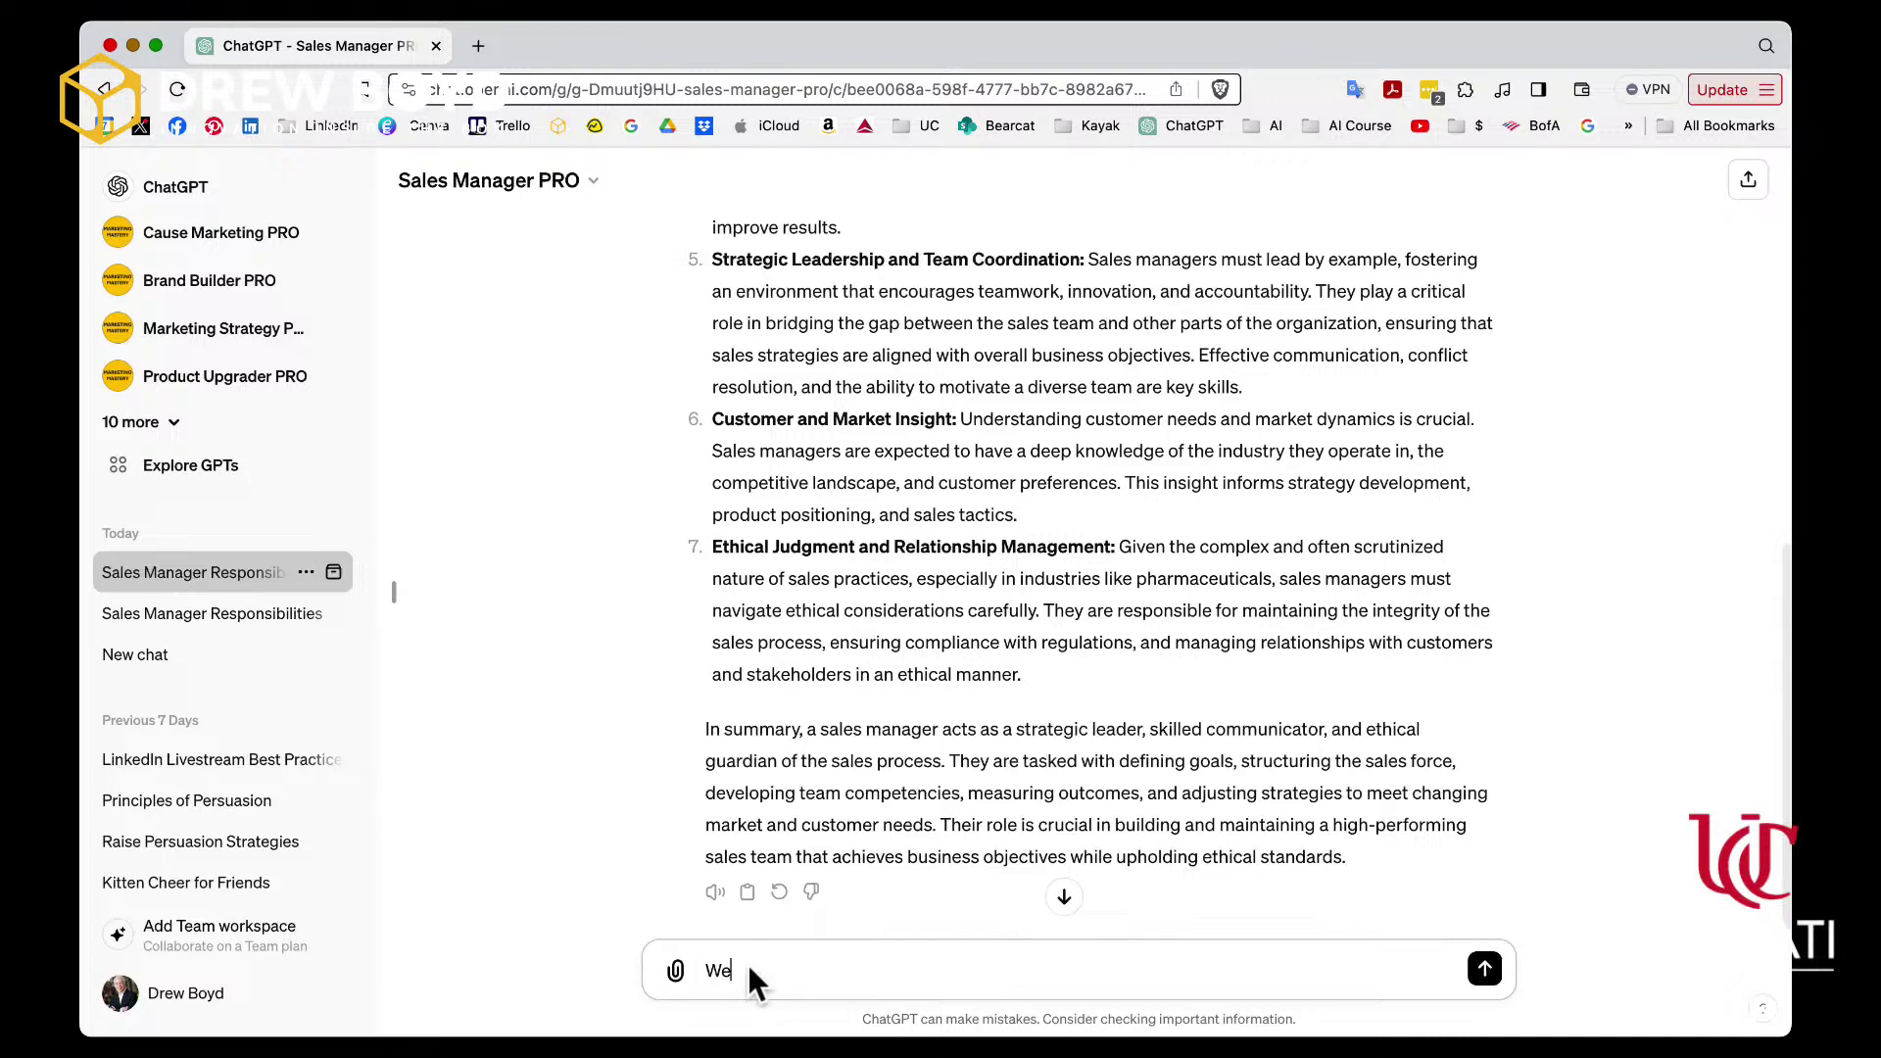
{"action": "type", "text": " sell a line of painting equipment to hardwa"}
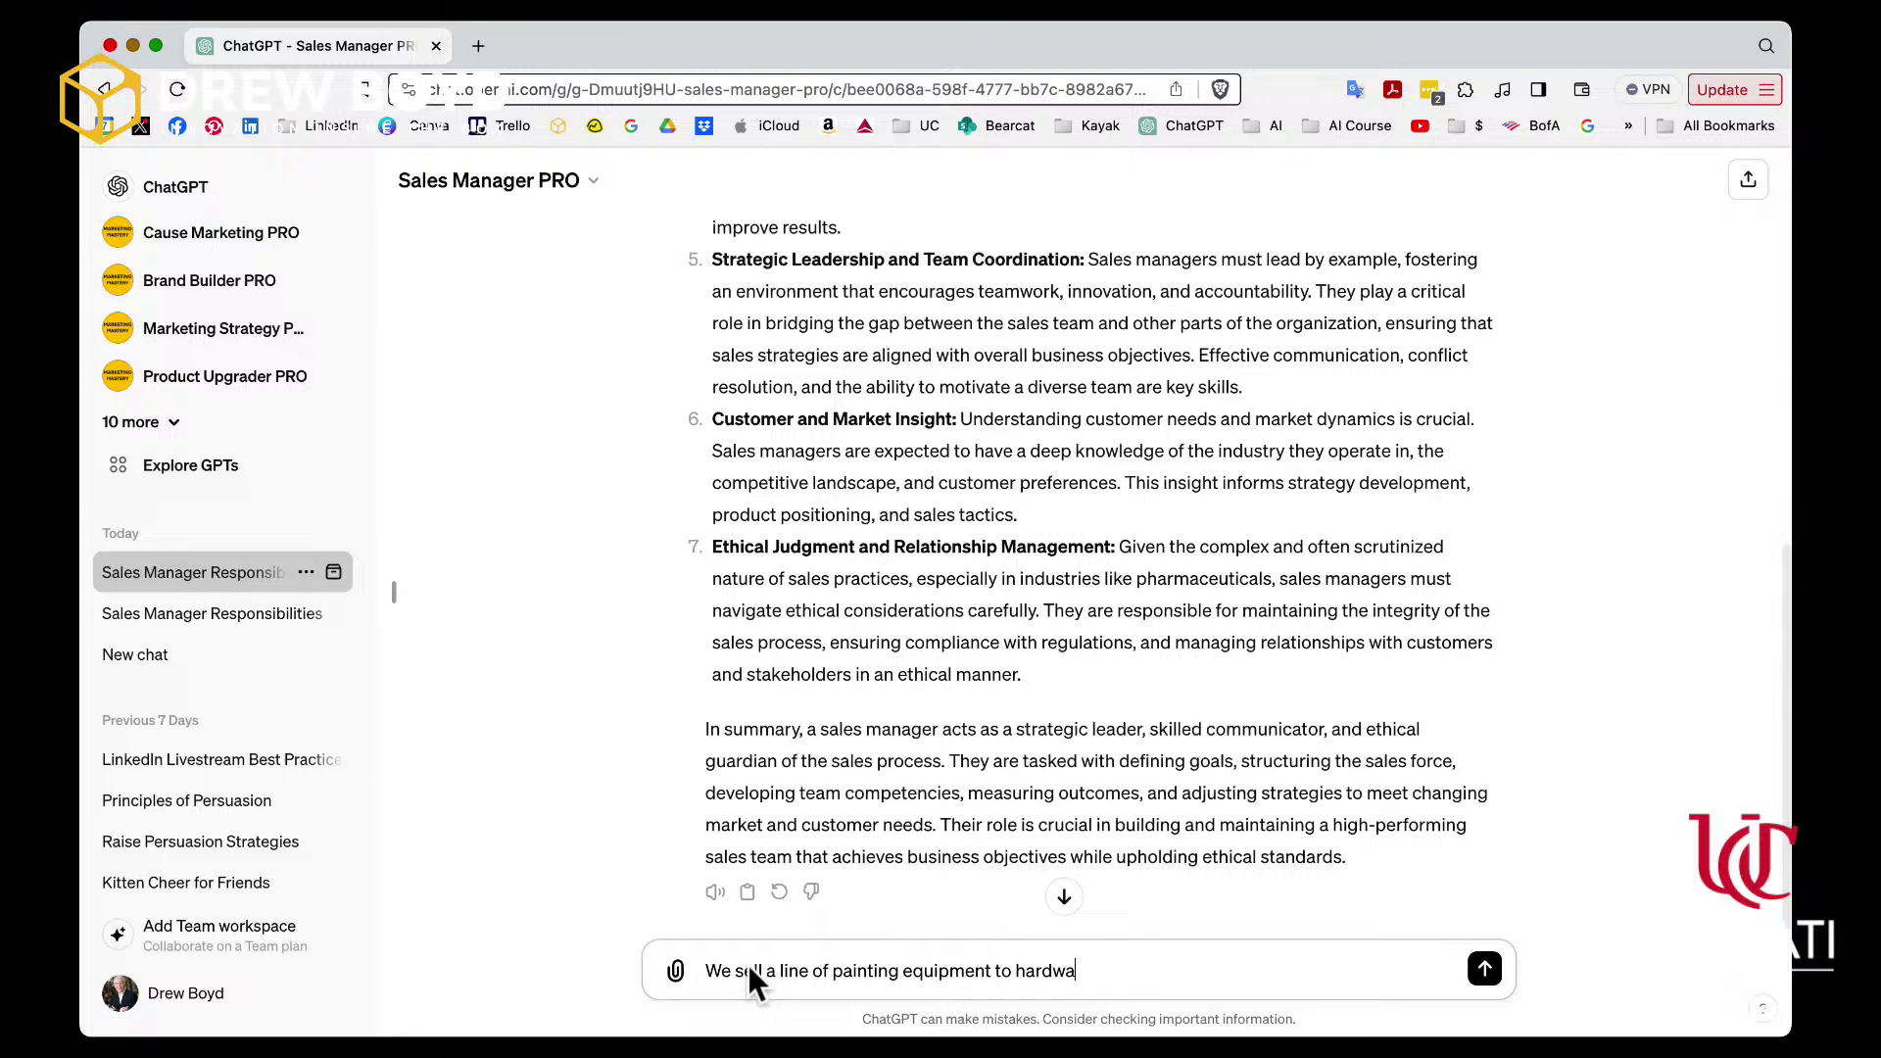
{"action": "type", "text": "re stores. We have about 100 sal"}
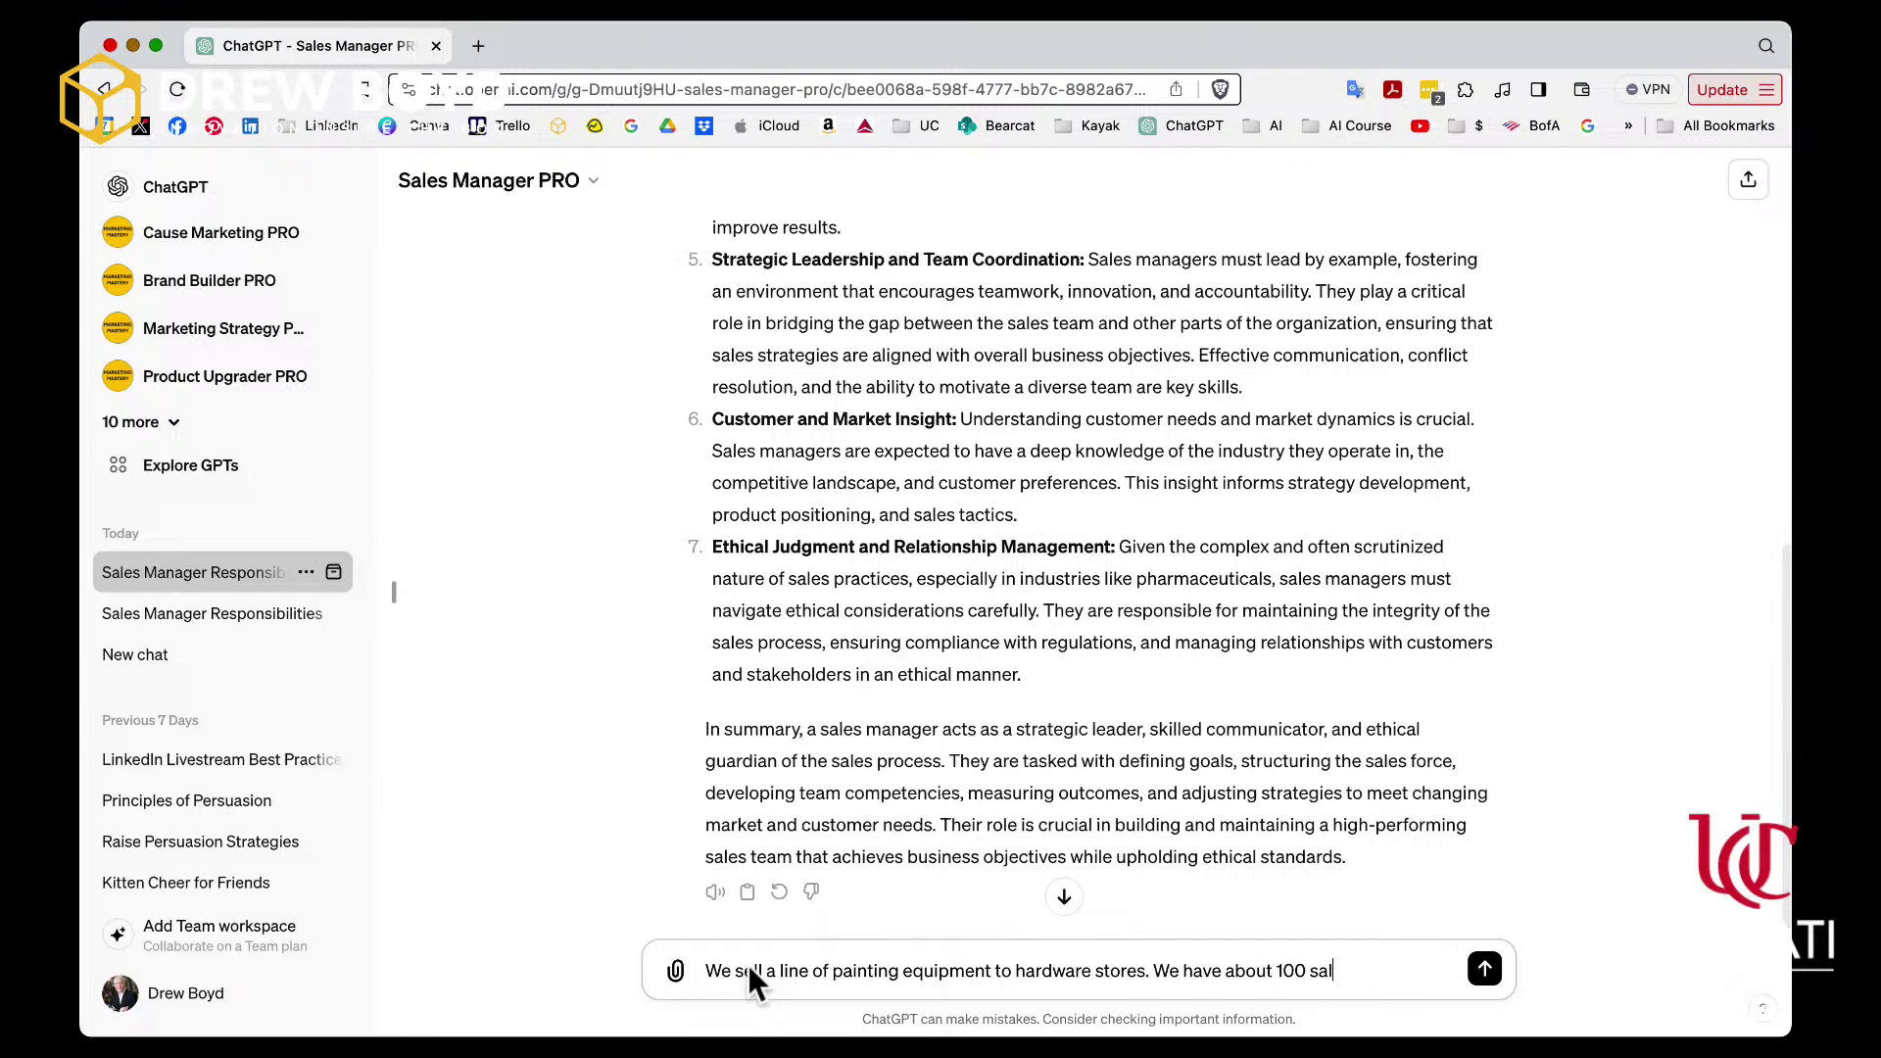
{"action": "type", "text": "es people cove"}
{"action": "key", "text": "BackSpace"}
{"action": "type", "text": "i"}
{"action": "type", "text": "ering a"}
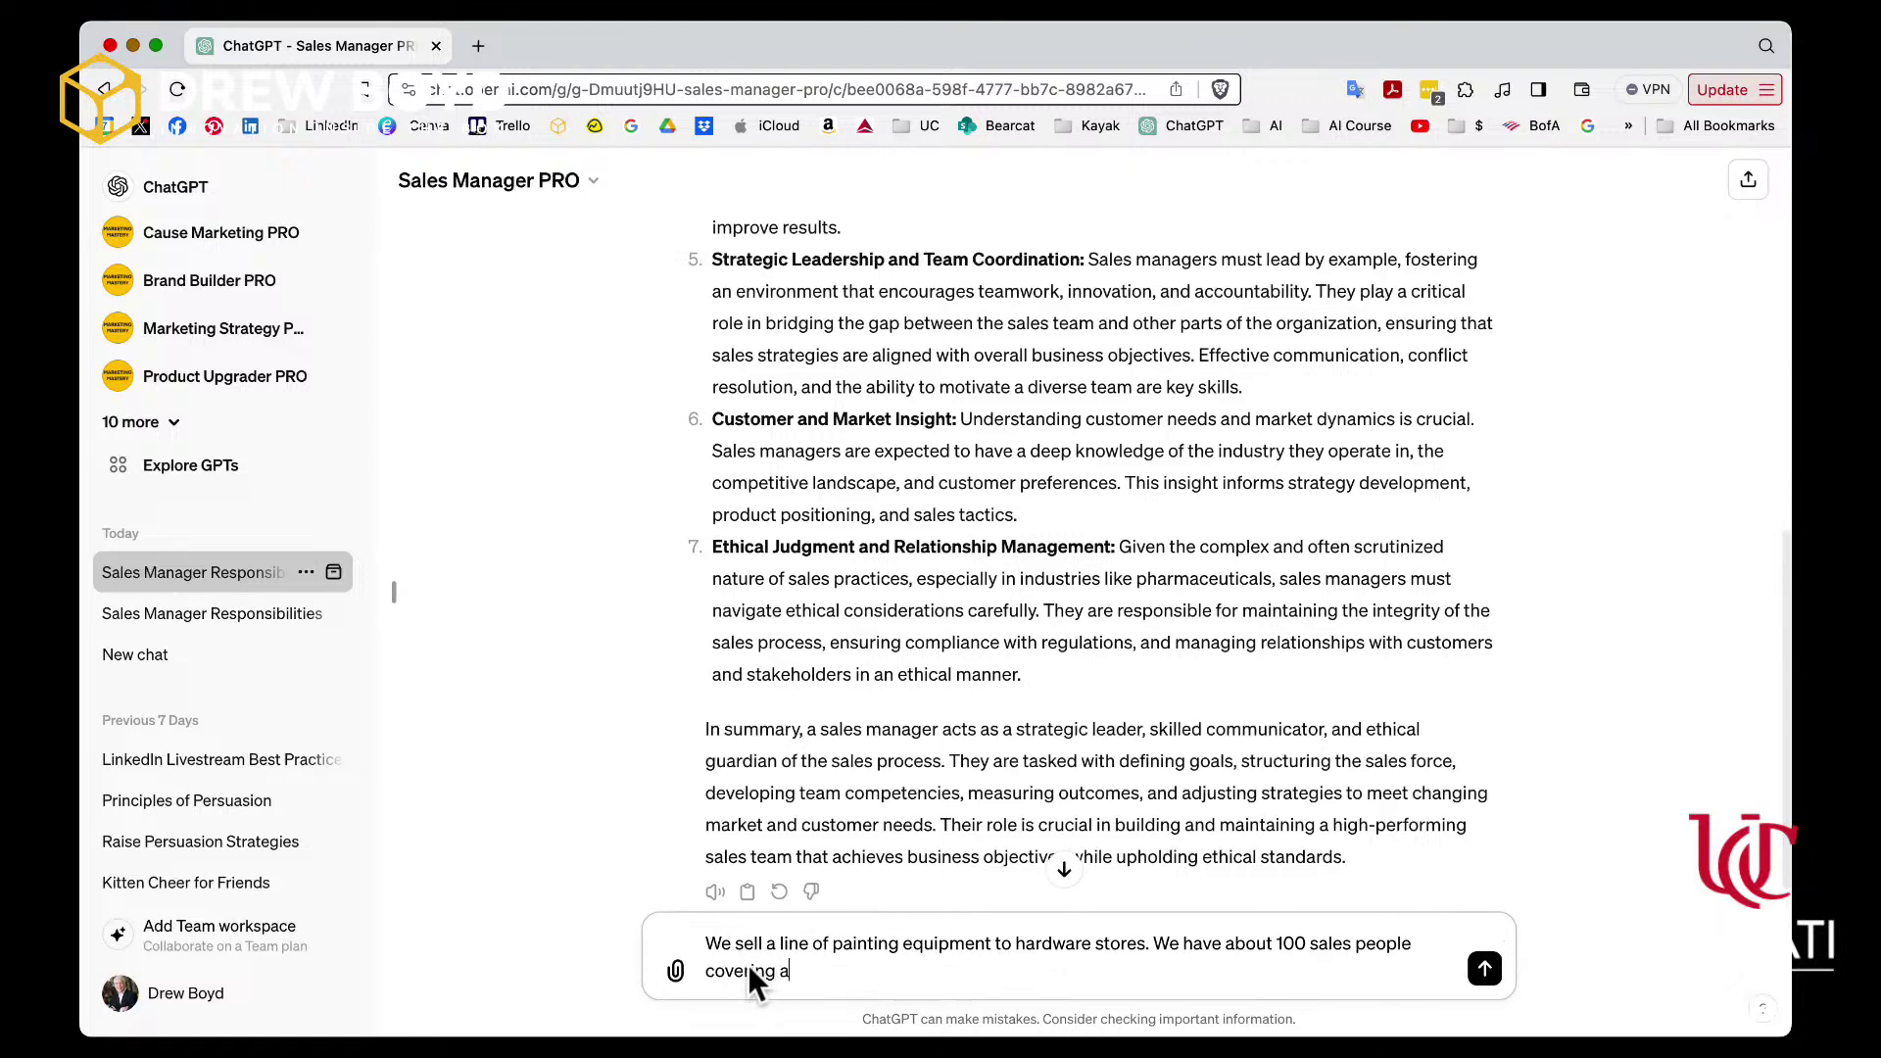
{"action": "type", "text": "ll marketing"}
{"action": "key", "text": "BackSpace"}
{"action": "key", "text": "BackSpace"}
{"action": "key", "text": "BackSpace"}
{"action": "type", "text": "s in the US. Help"}
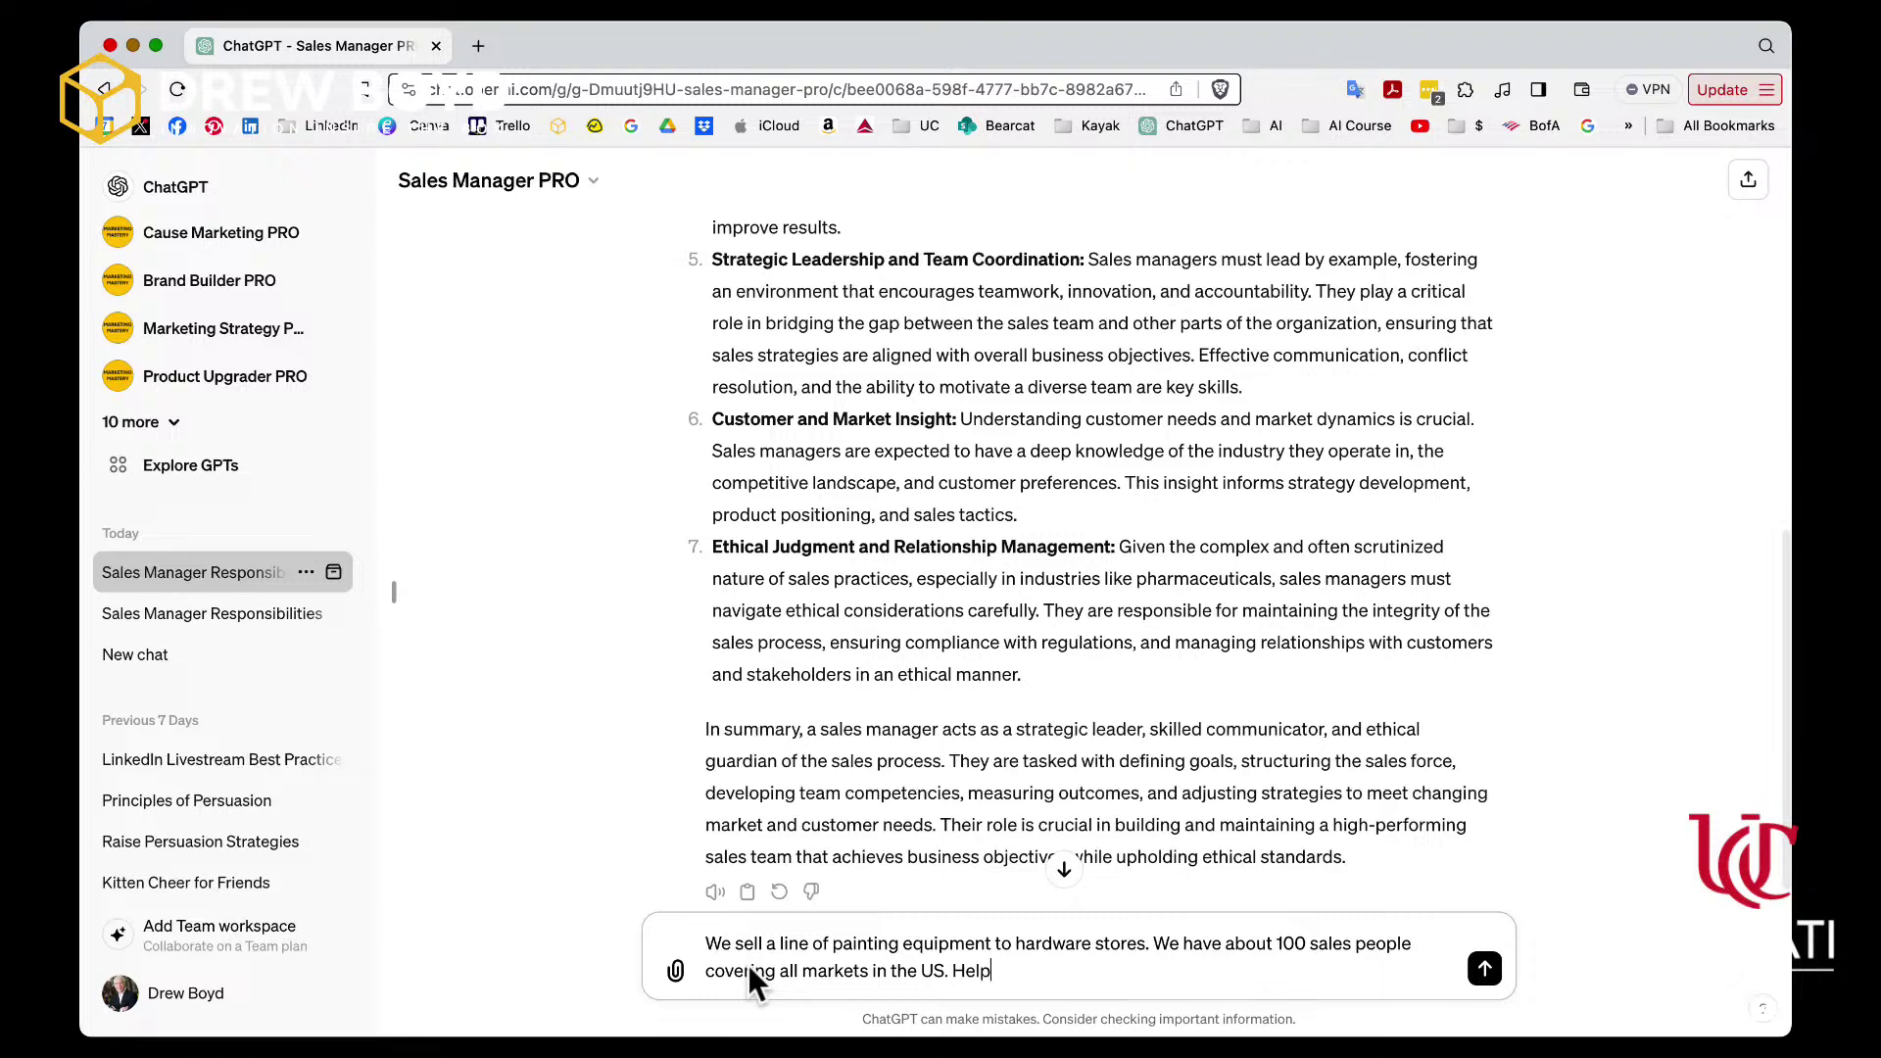
- Add the request "Help me define the Sales Task for this team.", send the message and regenerate the response
{"action": "type", "text": " me define the Sales Tas"}
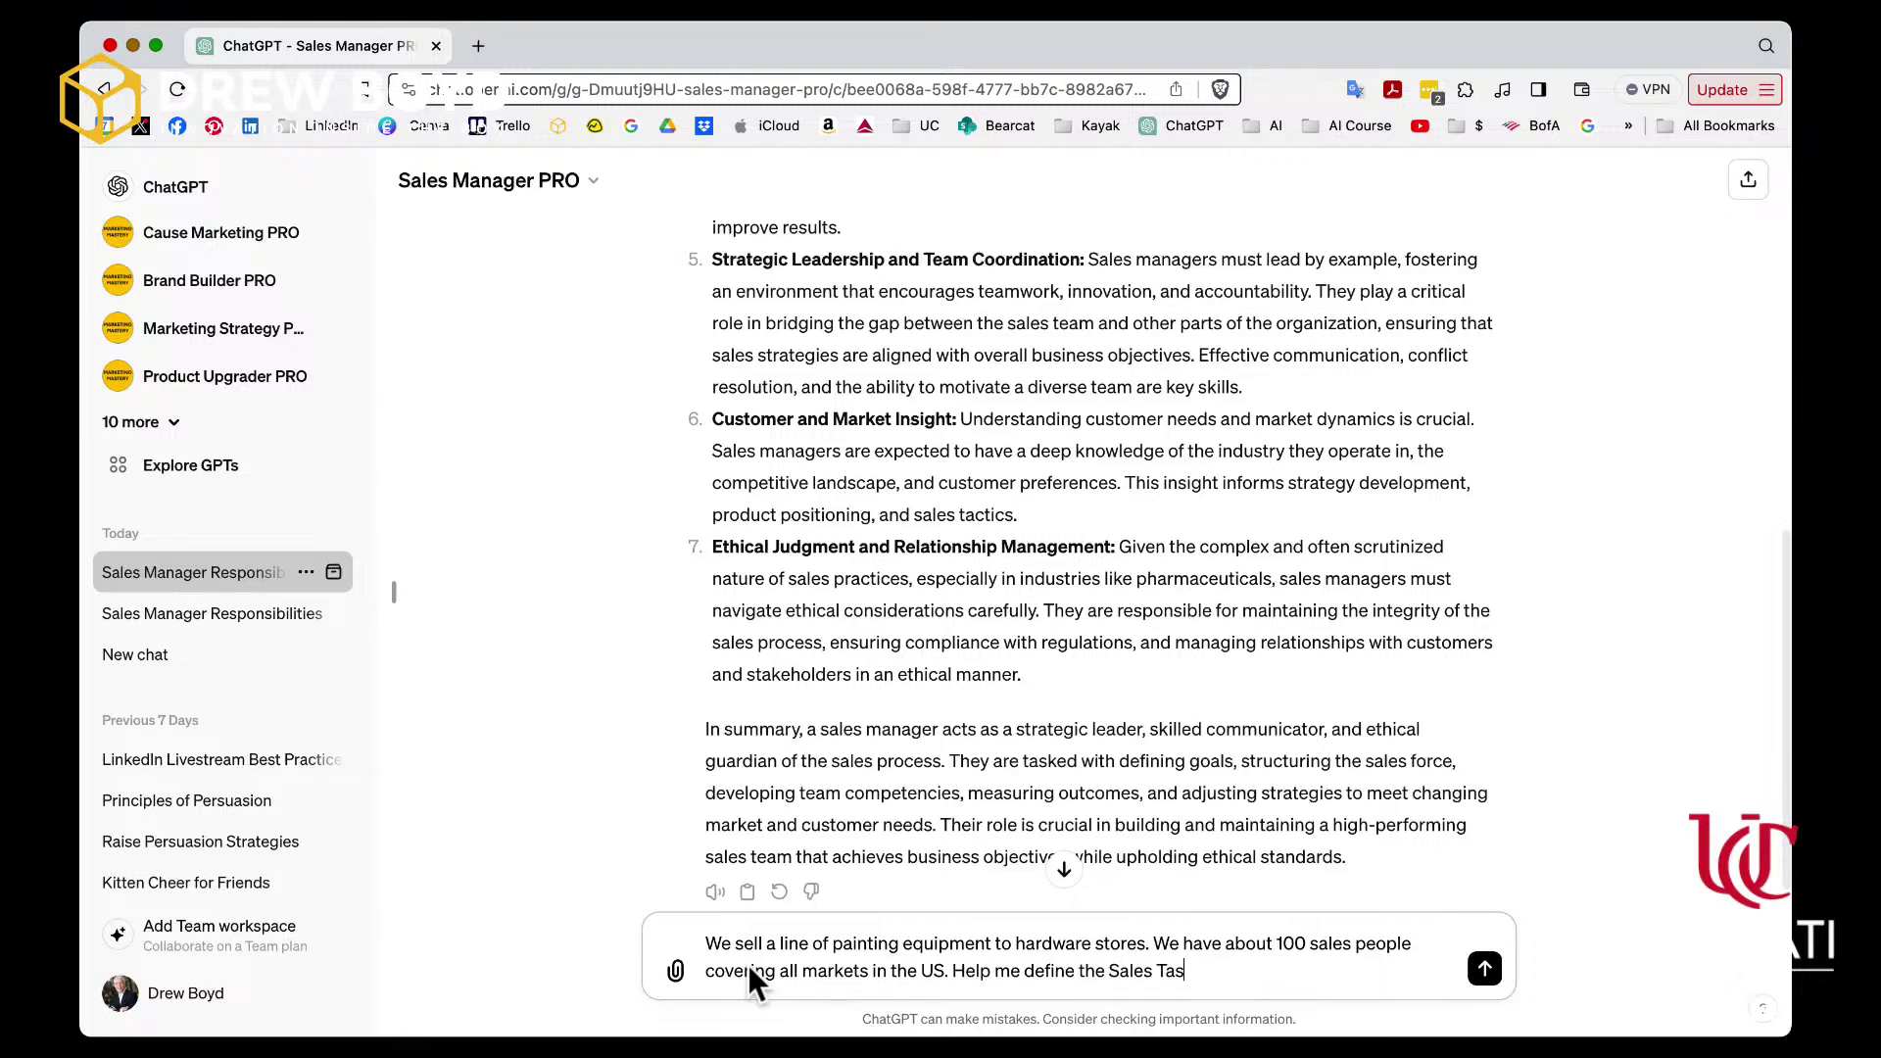
{"action": "type", "text": "k for thg"}
{"action": "key", "text": "Return"}
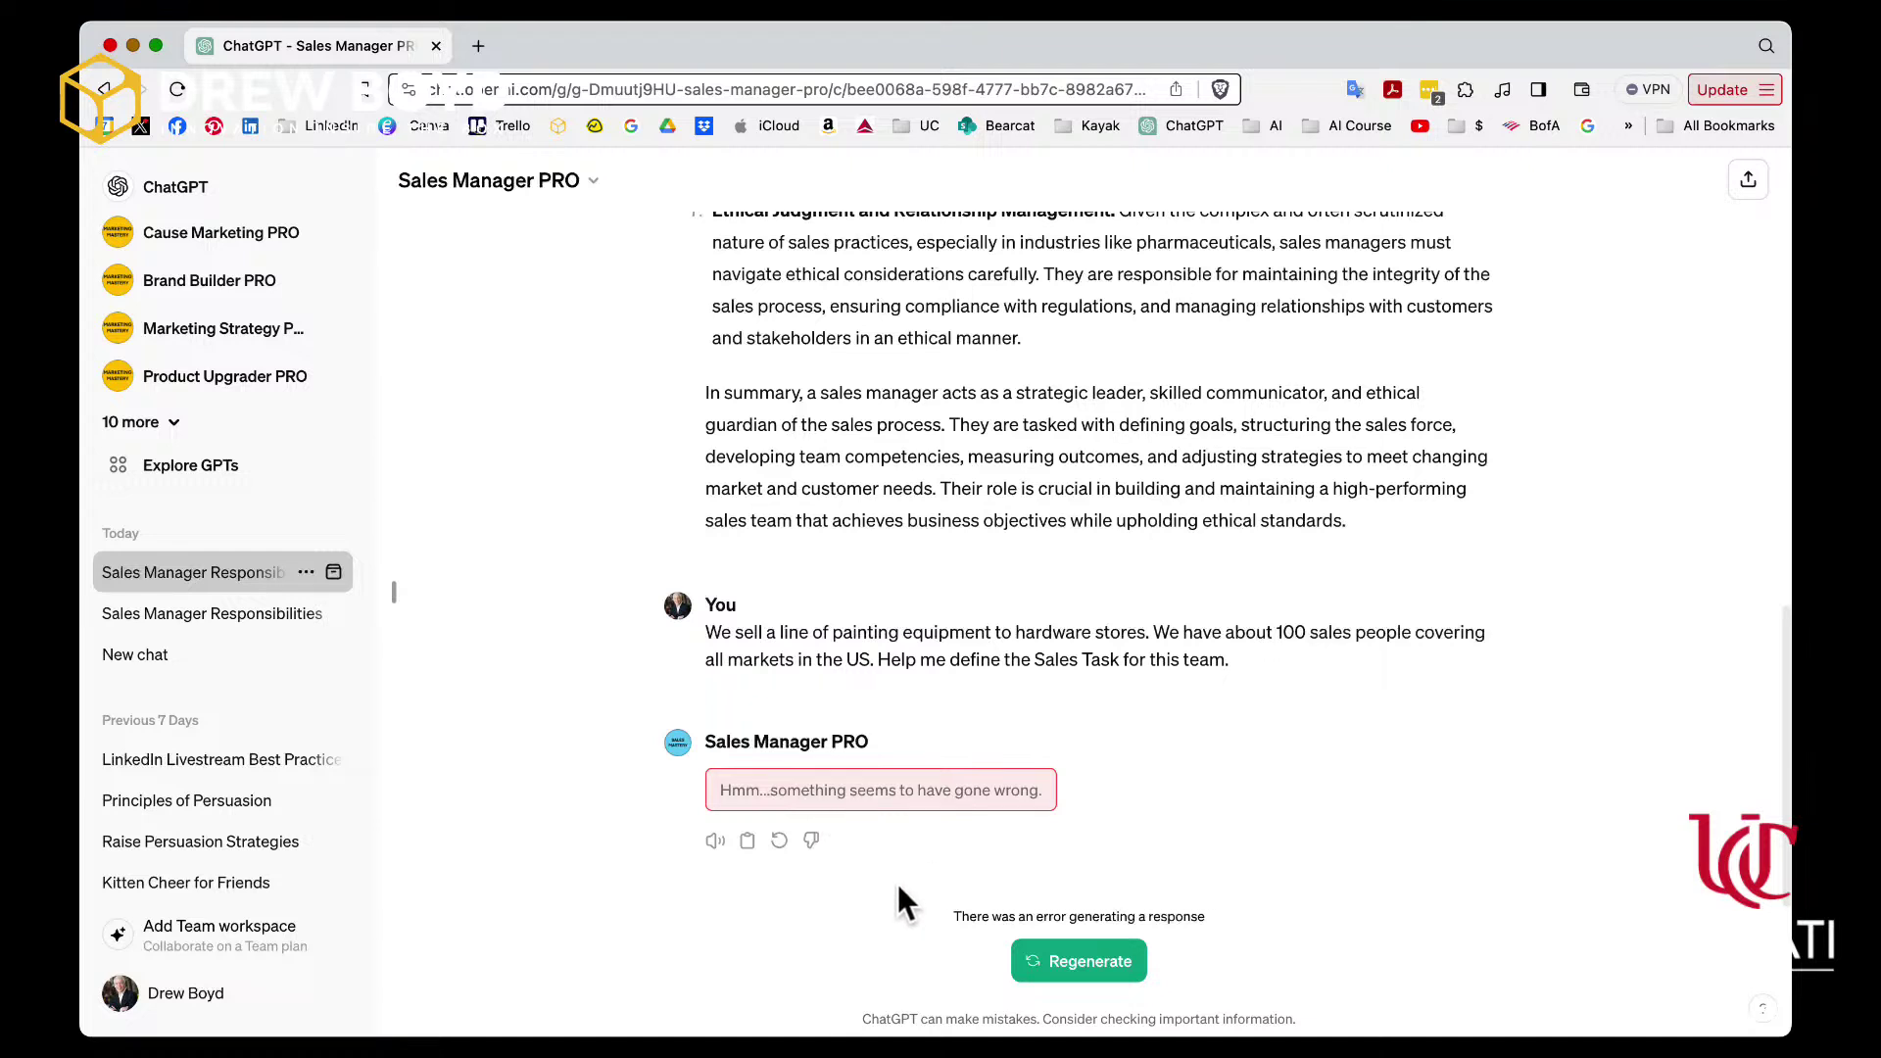
{"action": "left_click", "coordinate": [1088, 968]}
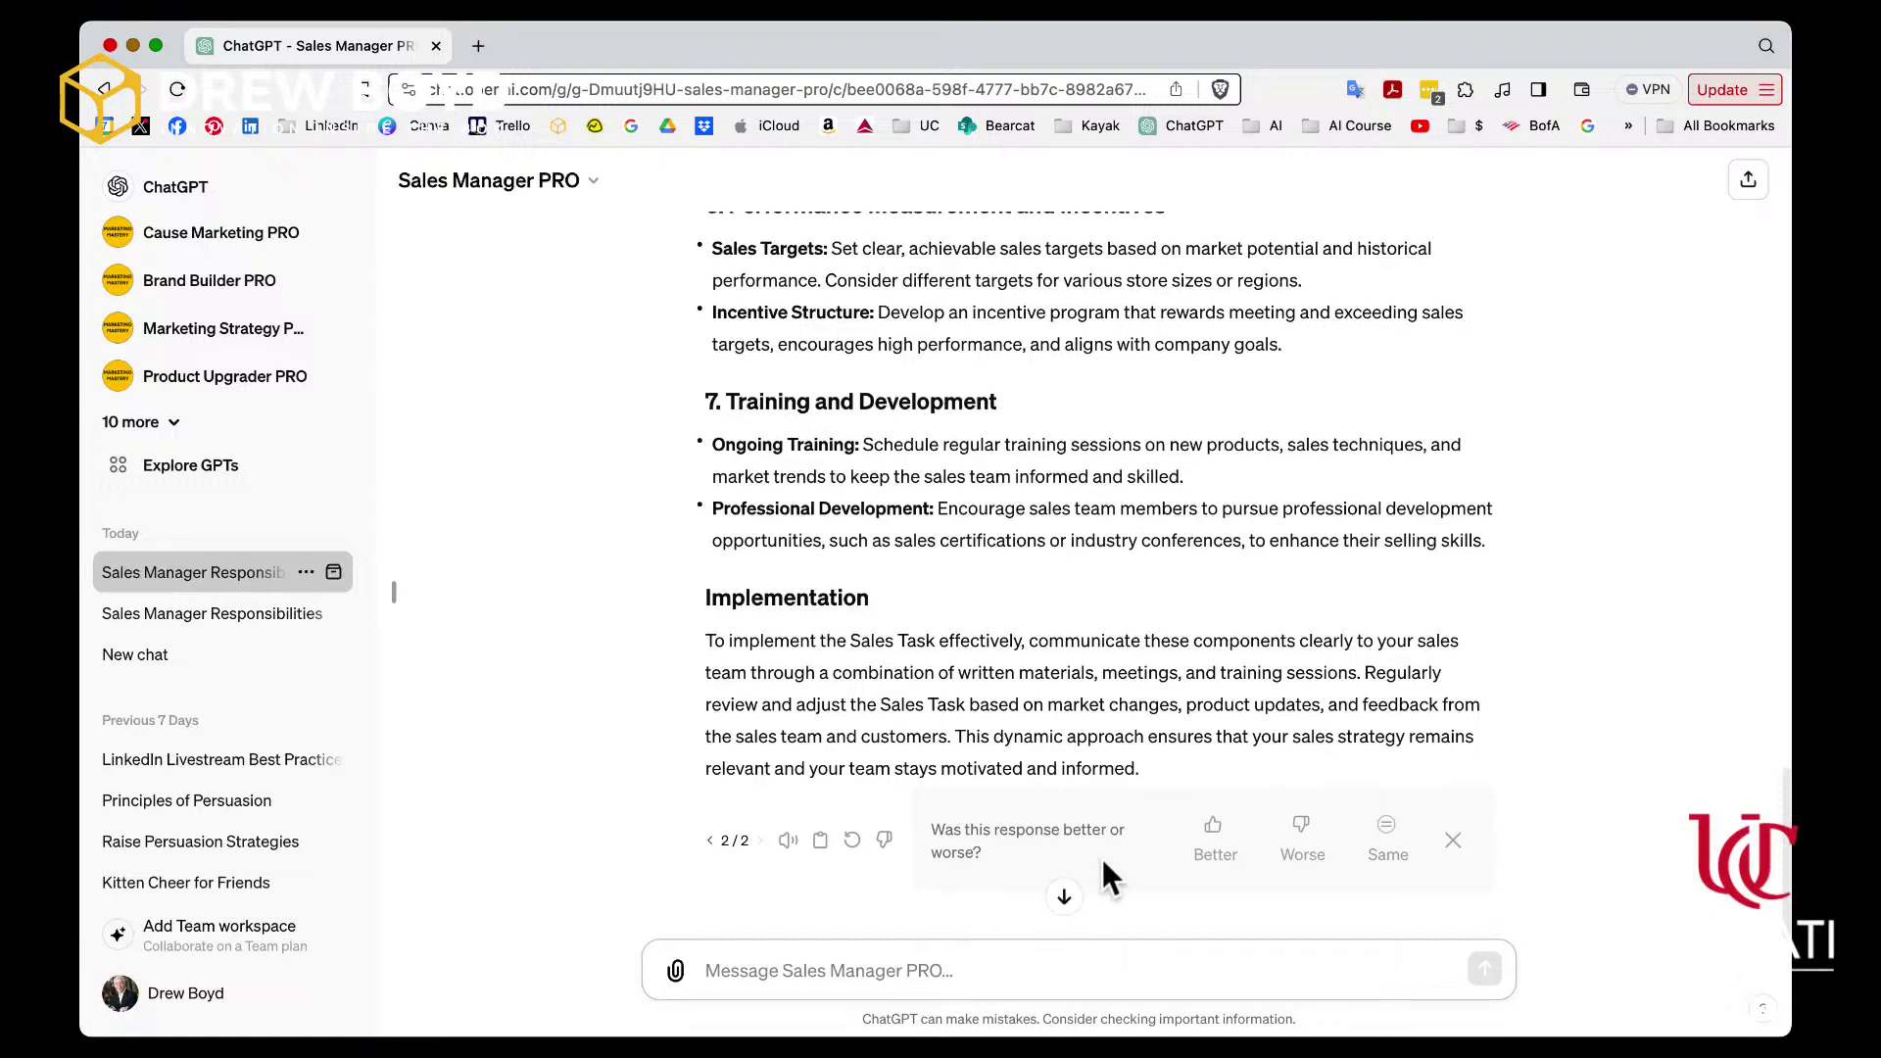
- Read through the Sales Task response, examining its numbered components from market segmentation to performance measurement and incentives
{"action": "scroll", "coordinate": [1102, 857], "scroll_direction": "up", "scroll_amount": 8}
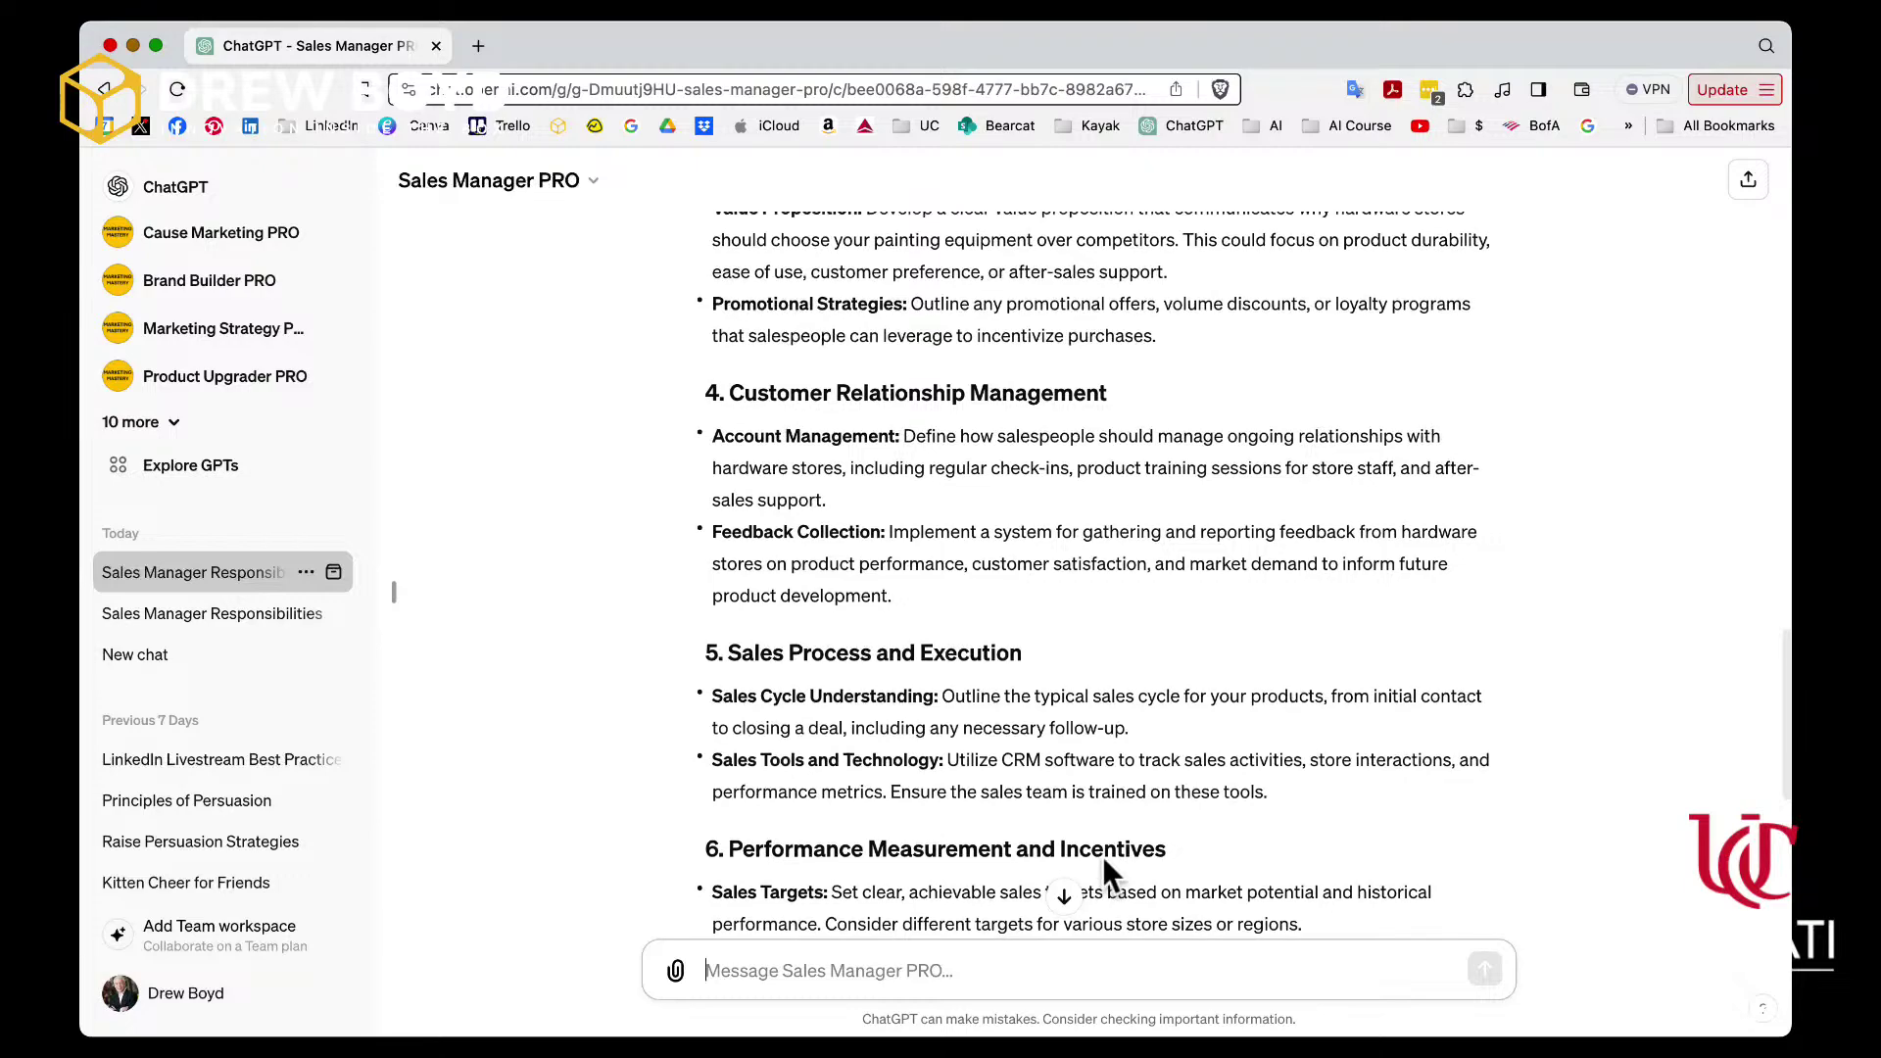
{"action": "scroll", "coordinate": [1102, 856], "scroll_direction": "up", "scroll_amount": 7}
{"action": "scroll", "coordinate": [1104, 859], "scroll_direction": "up", "scroll_amount": 6}
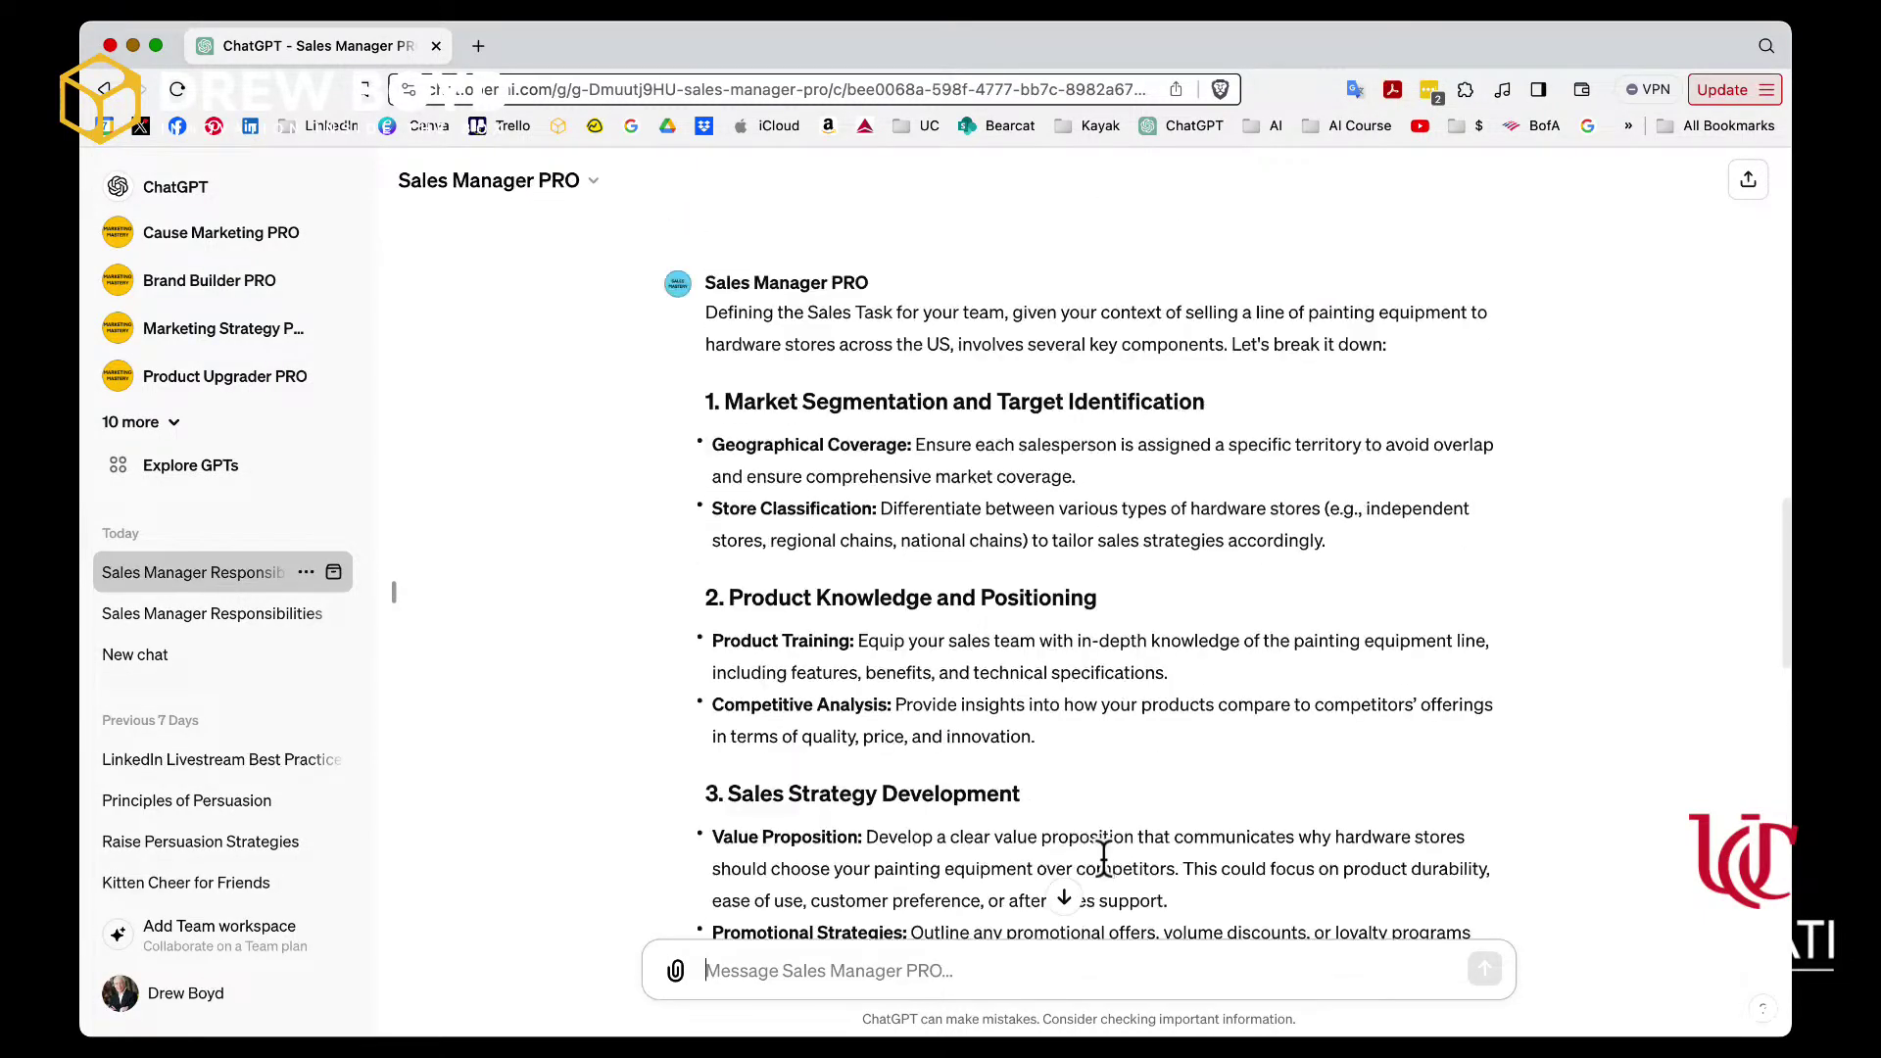
{"action": "scroll", "coordinate": [1126, 831], "scroll_direction": "down", "scroll_amount": 5}
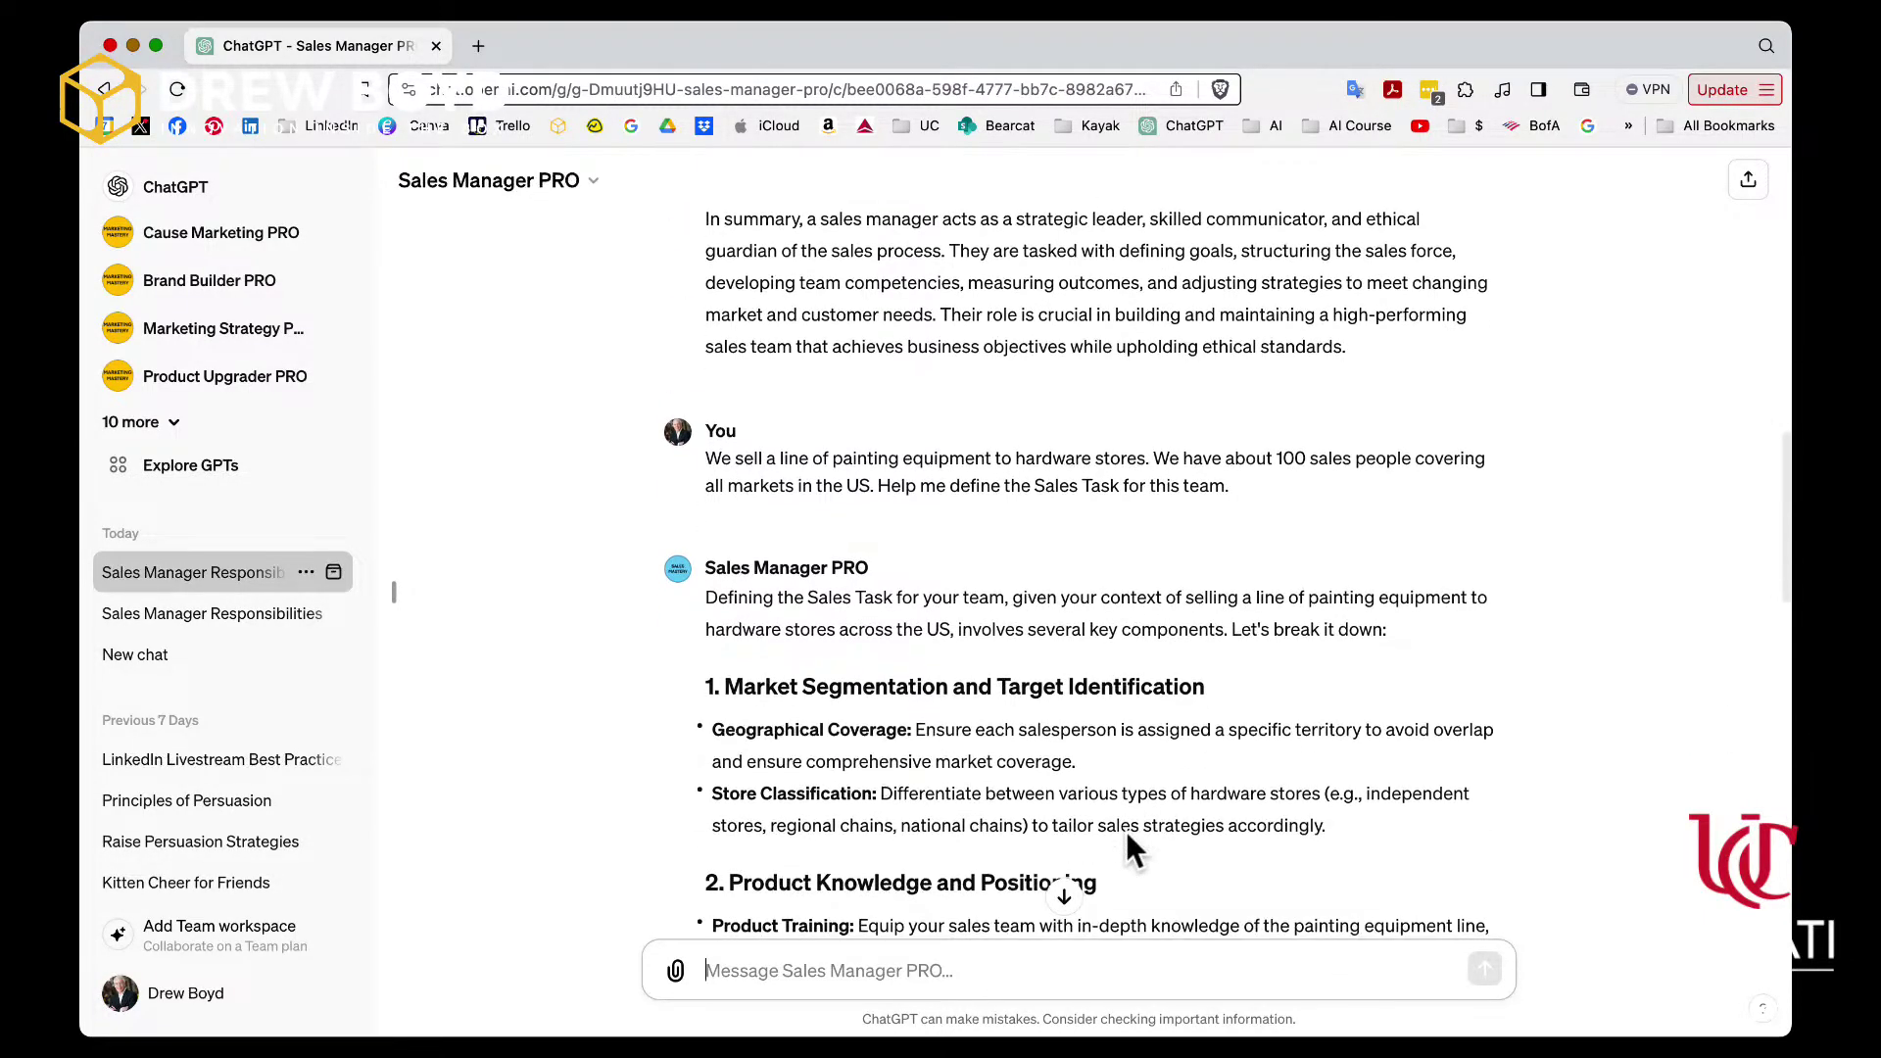
{"action": "scroll", "coordinate": [1127, 832], "scroll_direction": "down", "scroll_amount": 3}
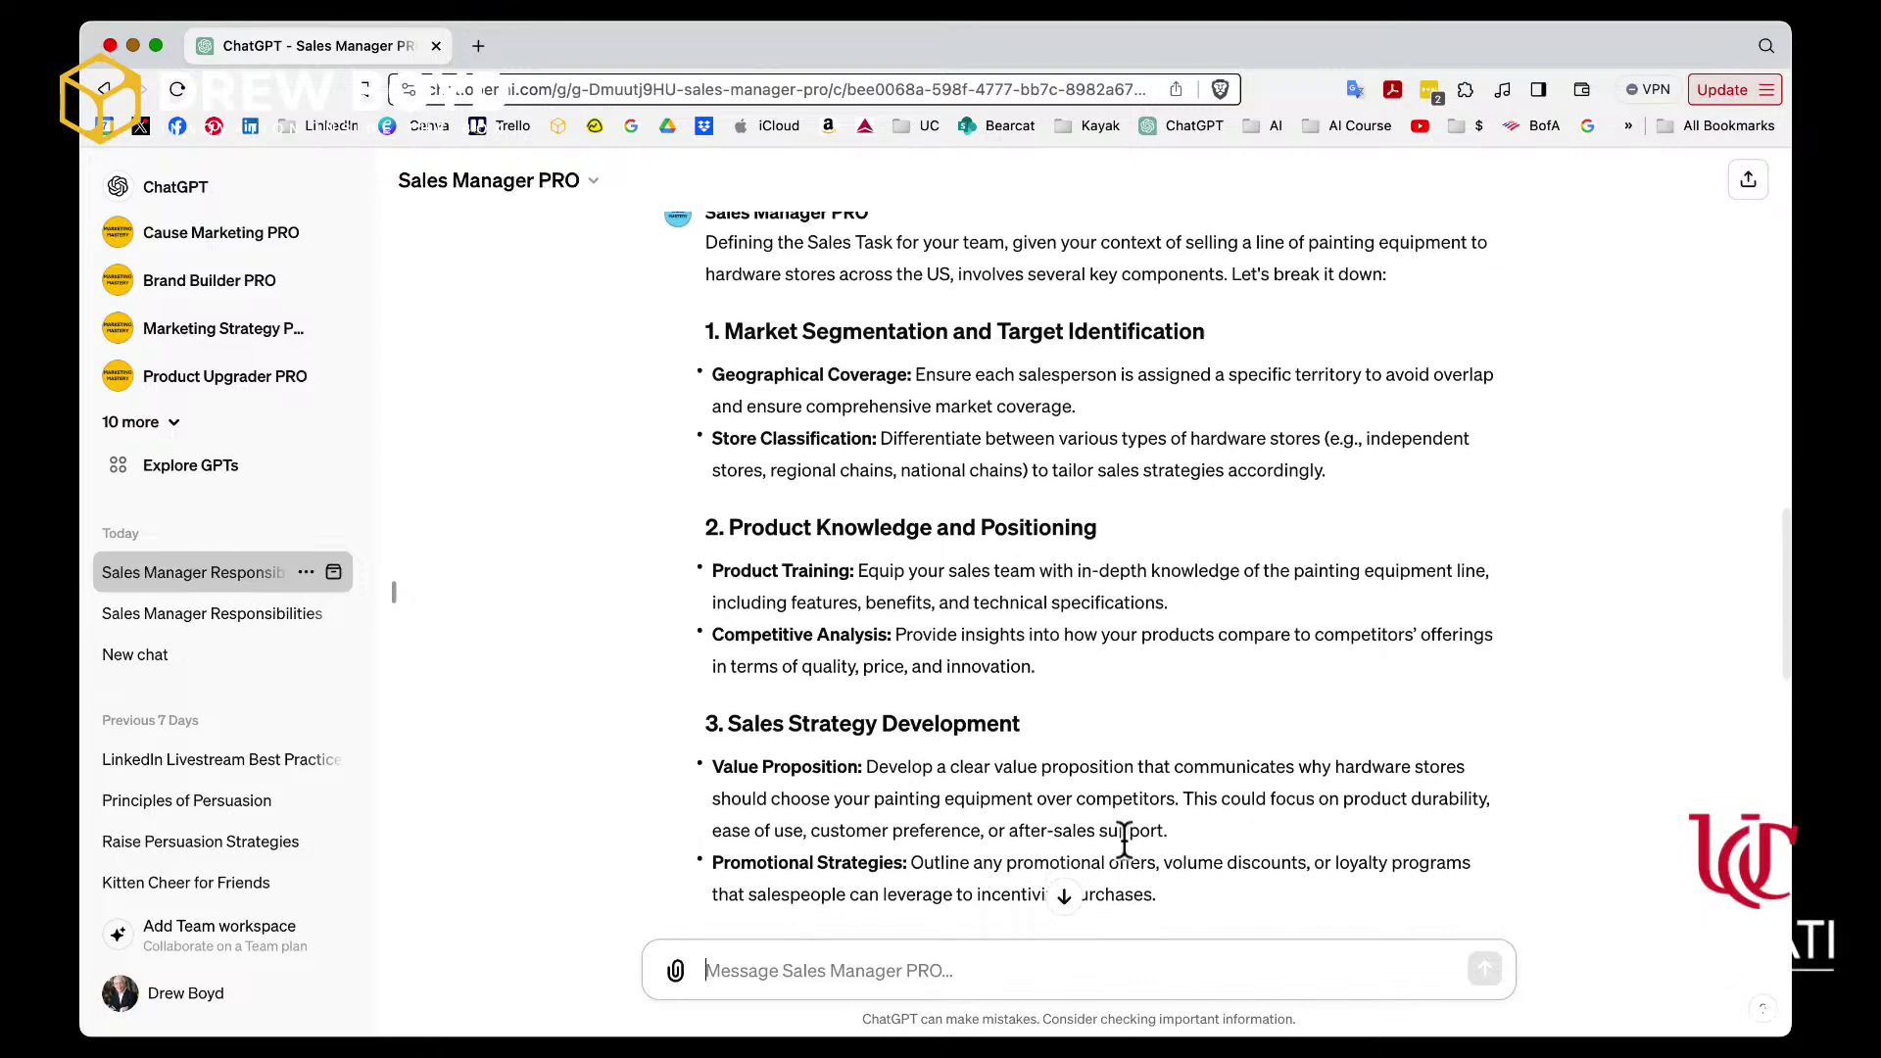
{"action": "scroll", "coordinate": [1124, 841], "scroll_direction": "down", "scroll_amount": 2}
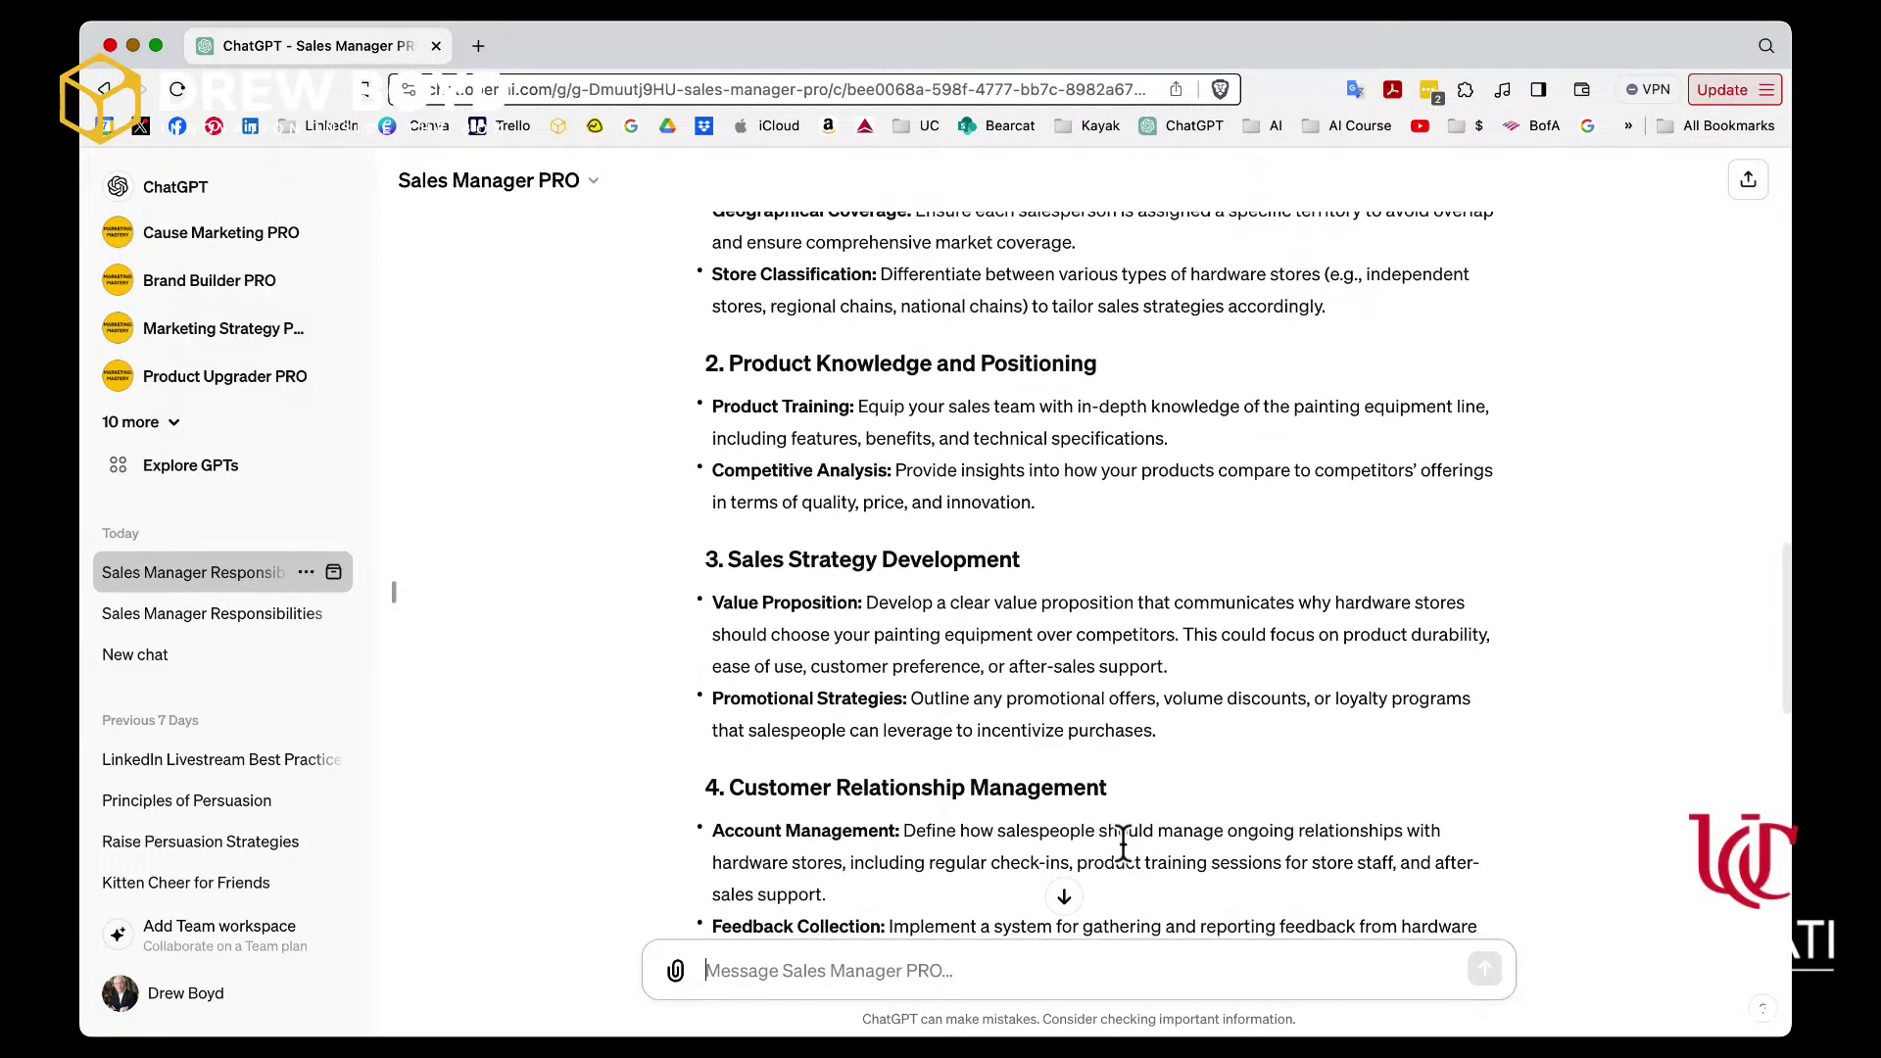
{"action": "scroll", "coordinate": [1122, 850], "scroll_direction": "up", "scroll_amount": 2}
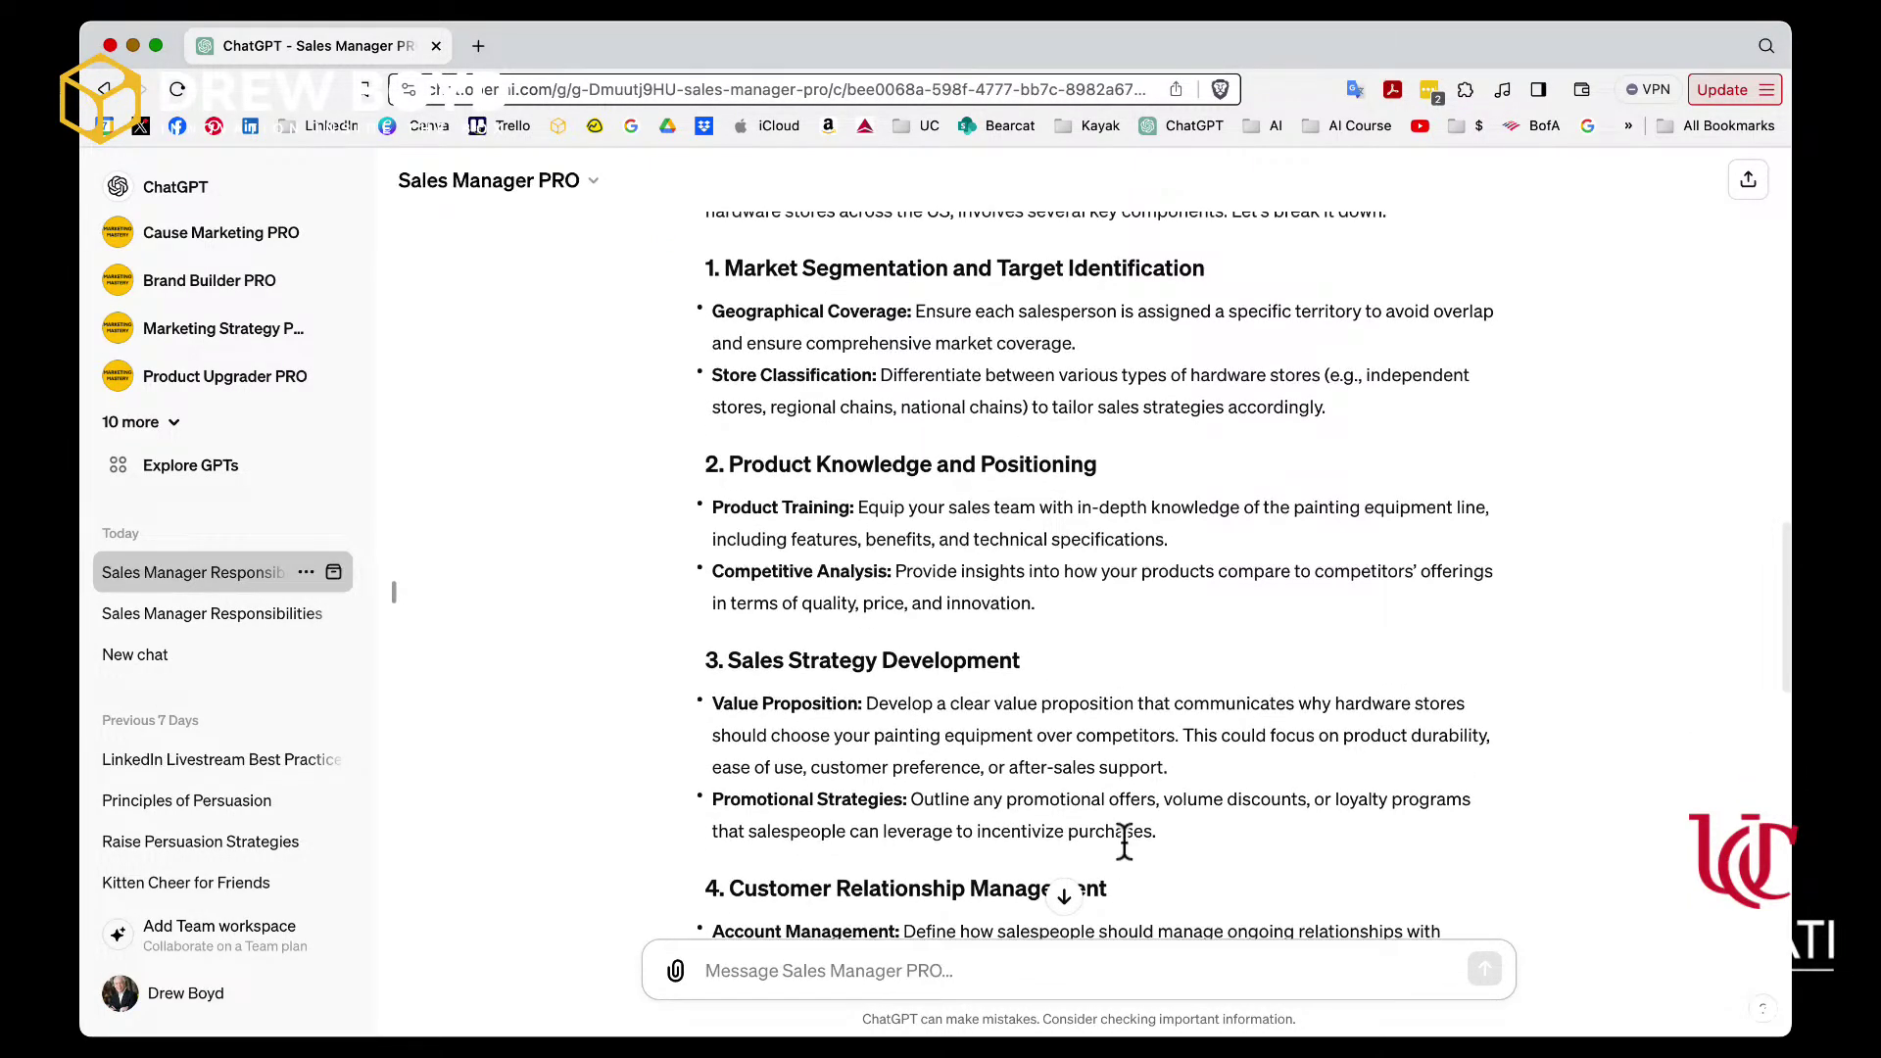
{"action": "scroll", "coordinate": [1124, 841], "scroll_direction": "down", "scroll_amount": 1}
{"action": "scroll", "coordinate": [1124, 841], "scroll_direction": "down", "scroll_amount": 1}
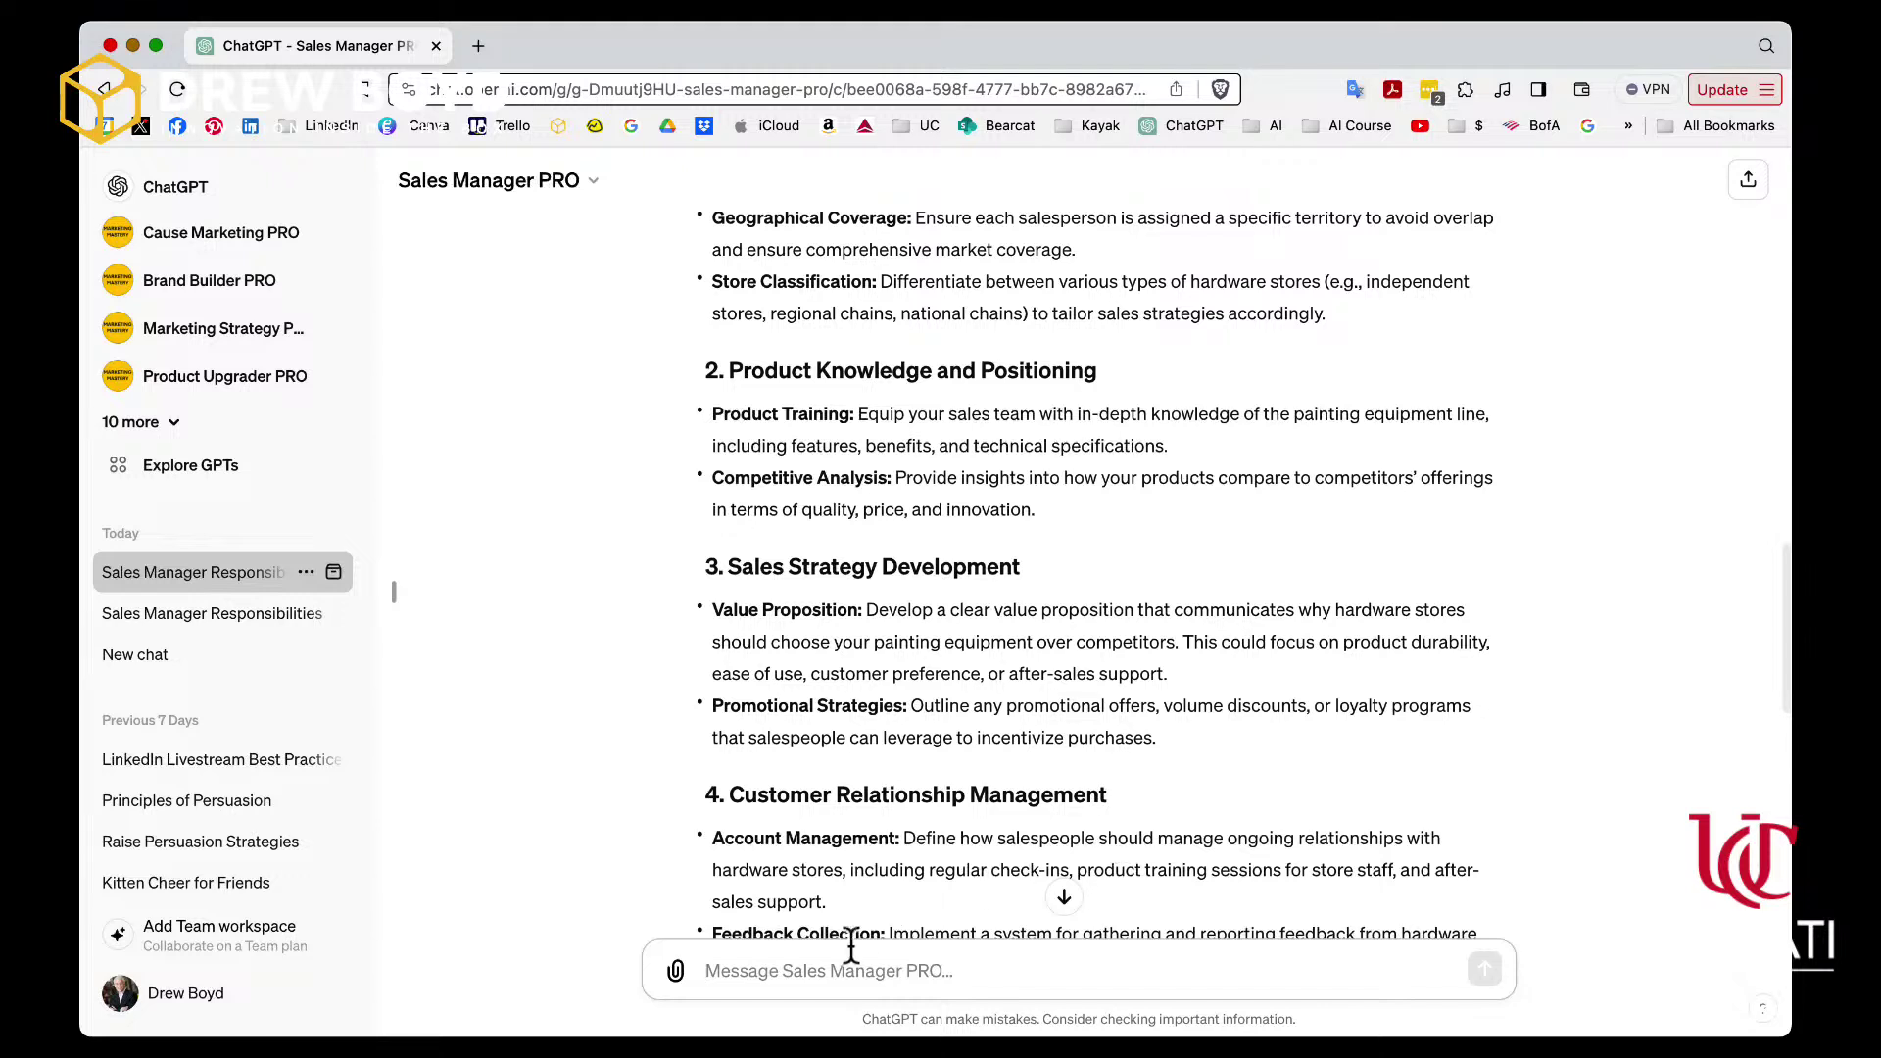
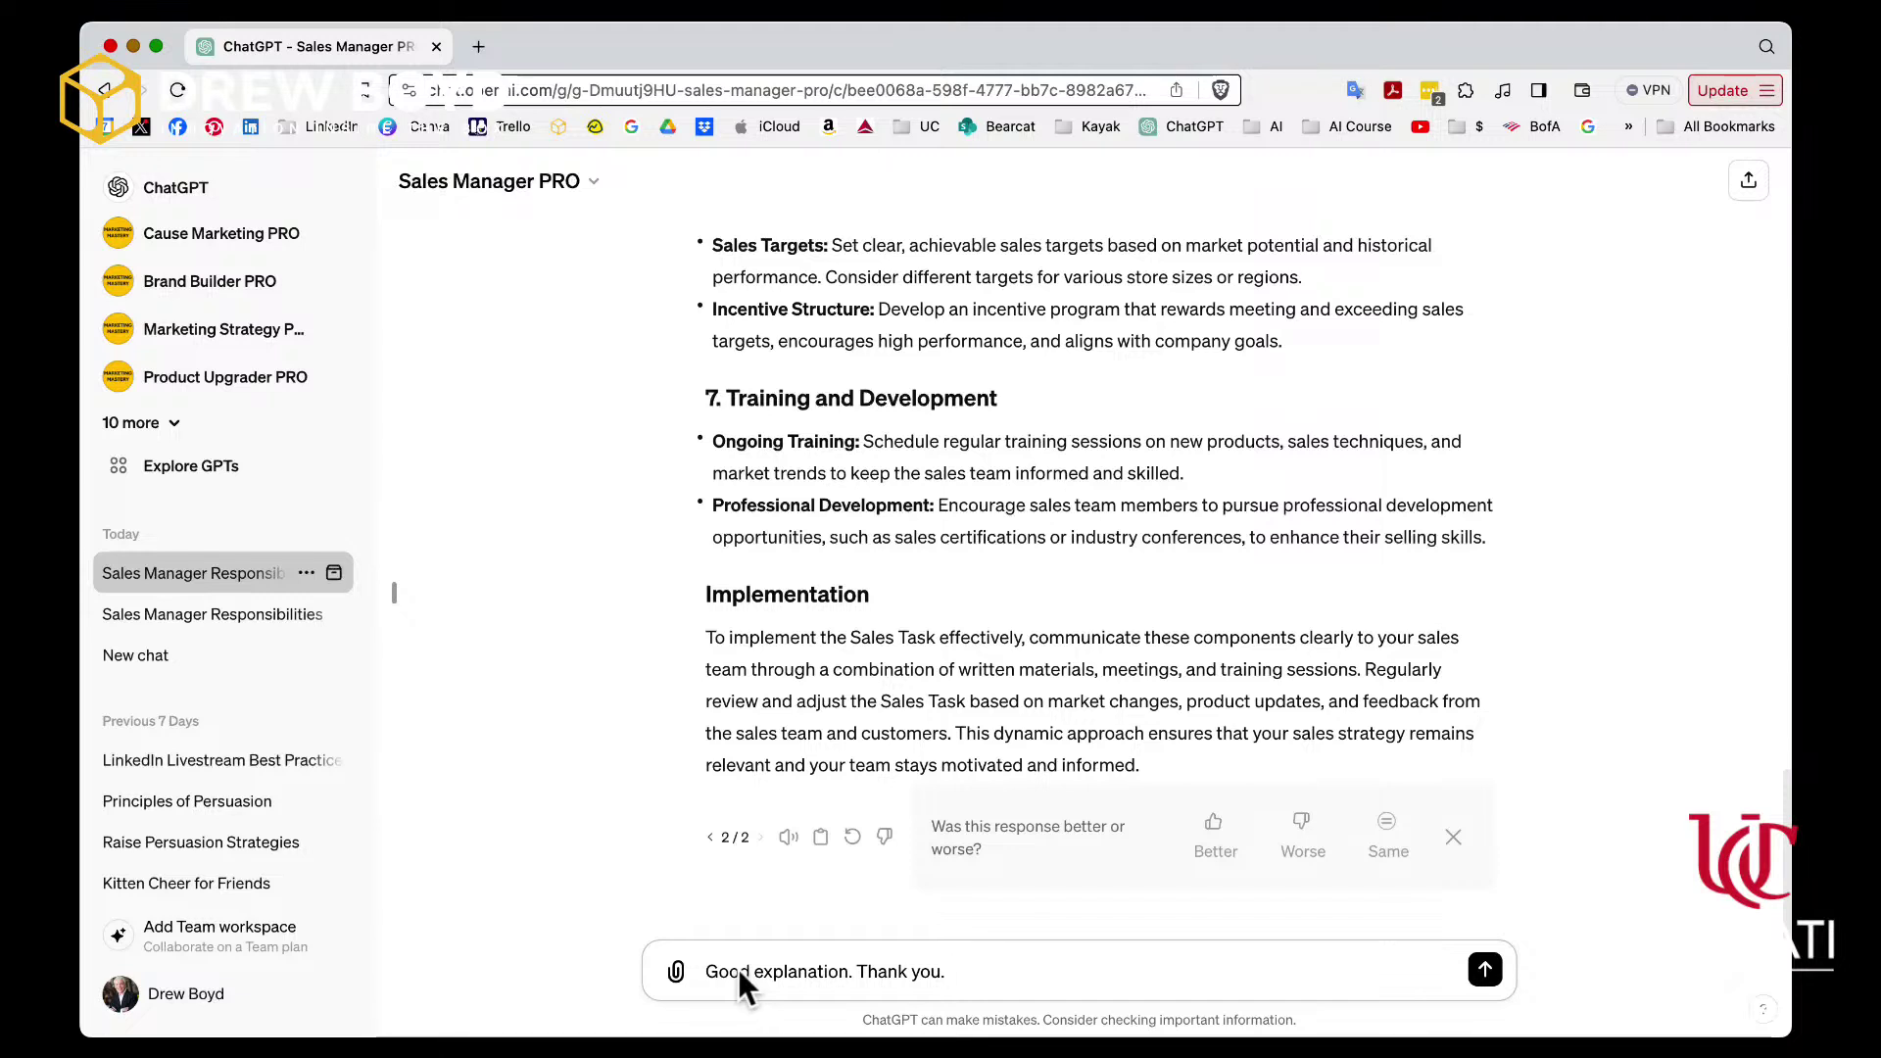
- Add "Now I need to create a compensation program. How should I pay these sales people?", send the message and regenerate the response twice
{"action": "type", "text": "Now I need to create a compe"}
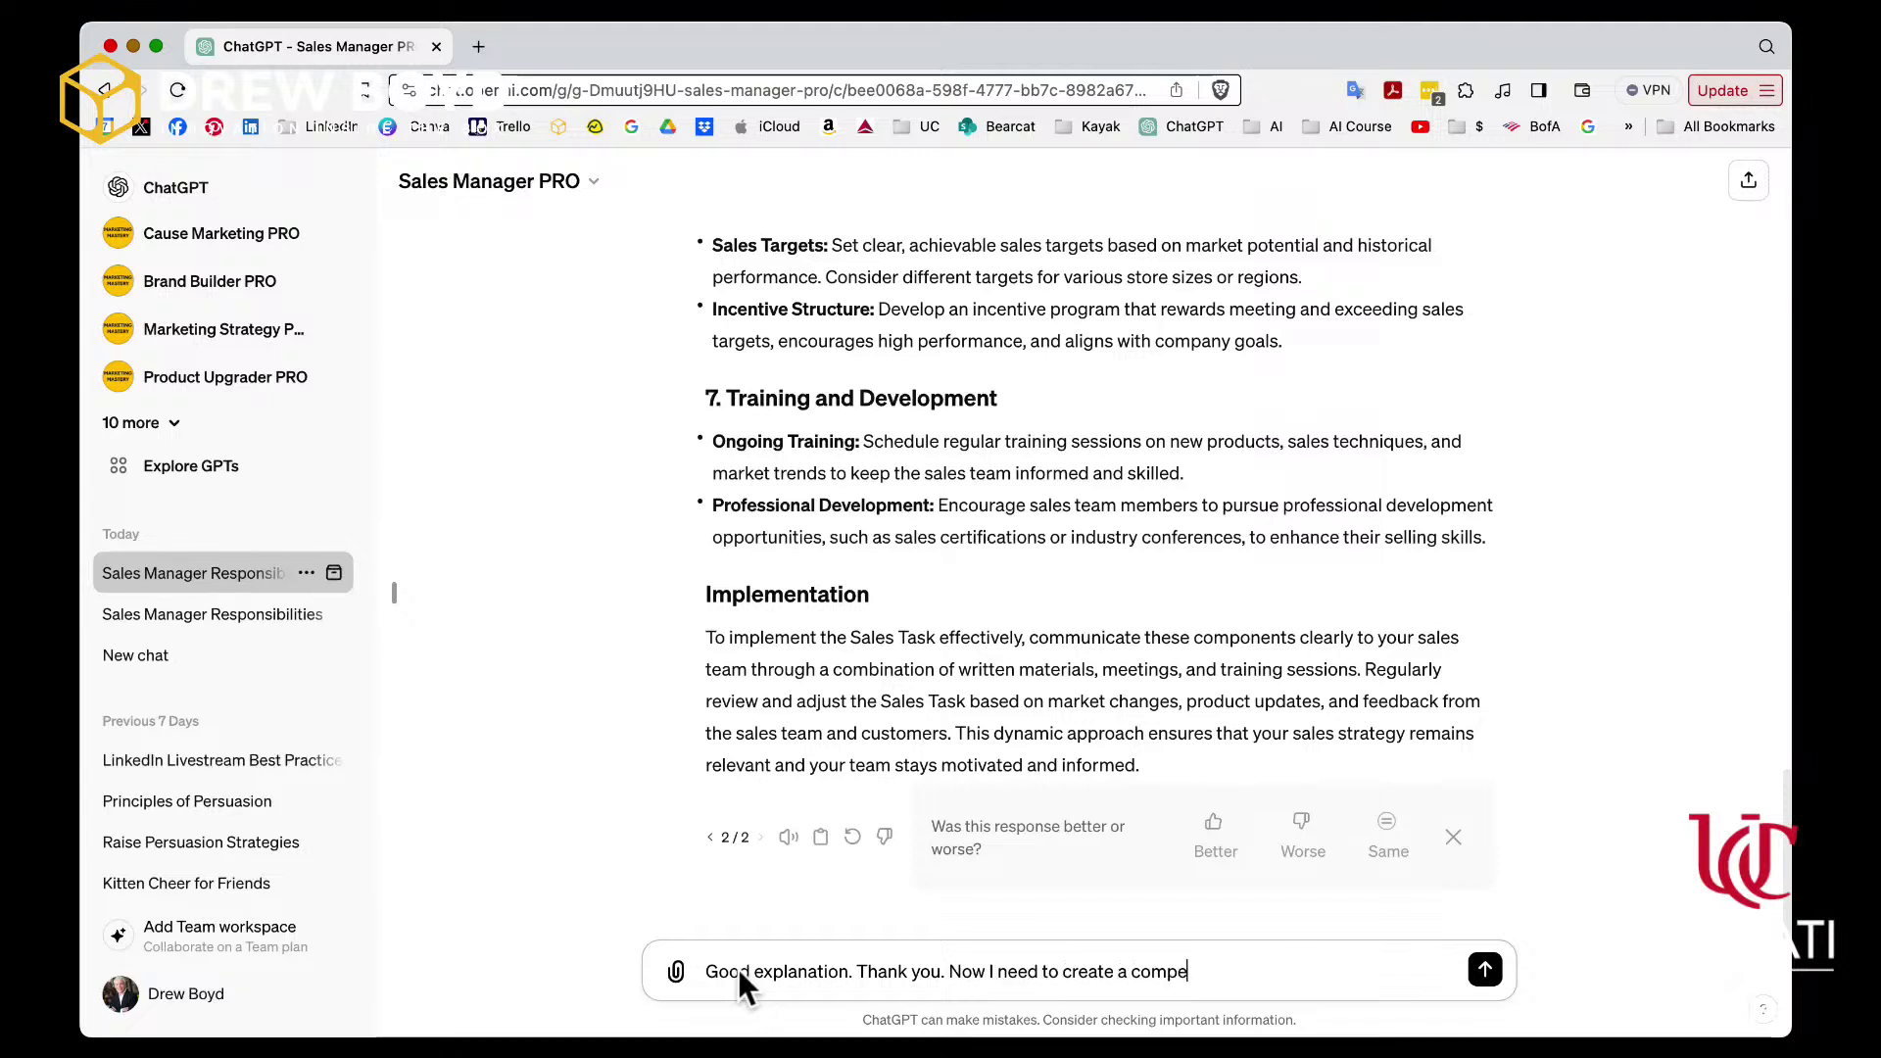
{"action": "type", "text": "nsation program. How shou"}
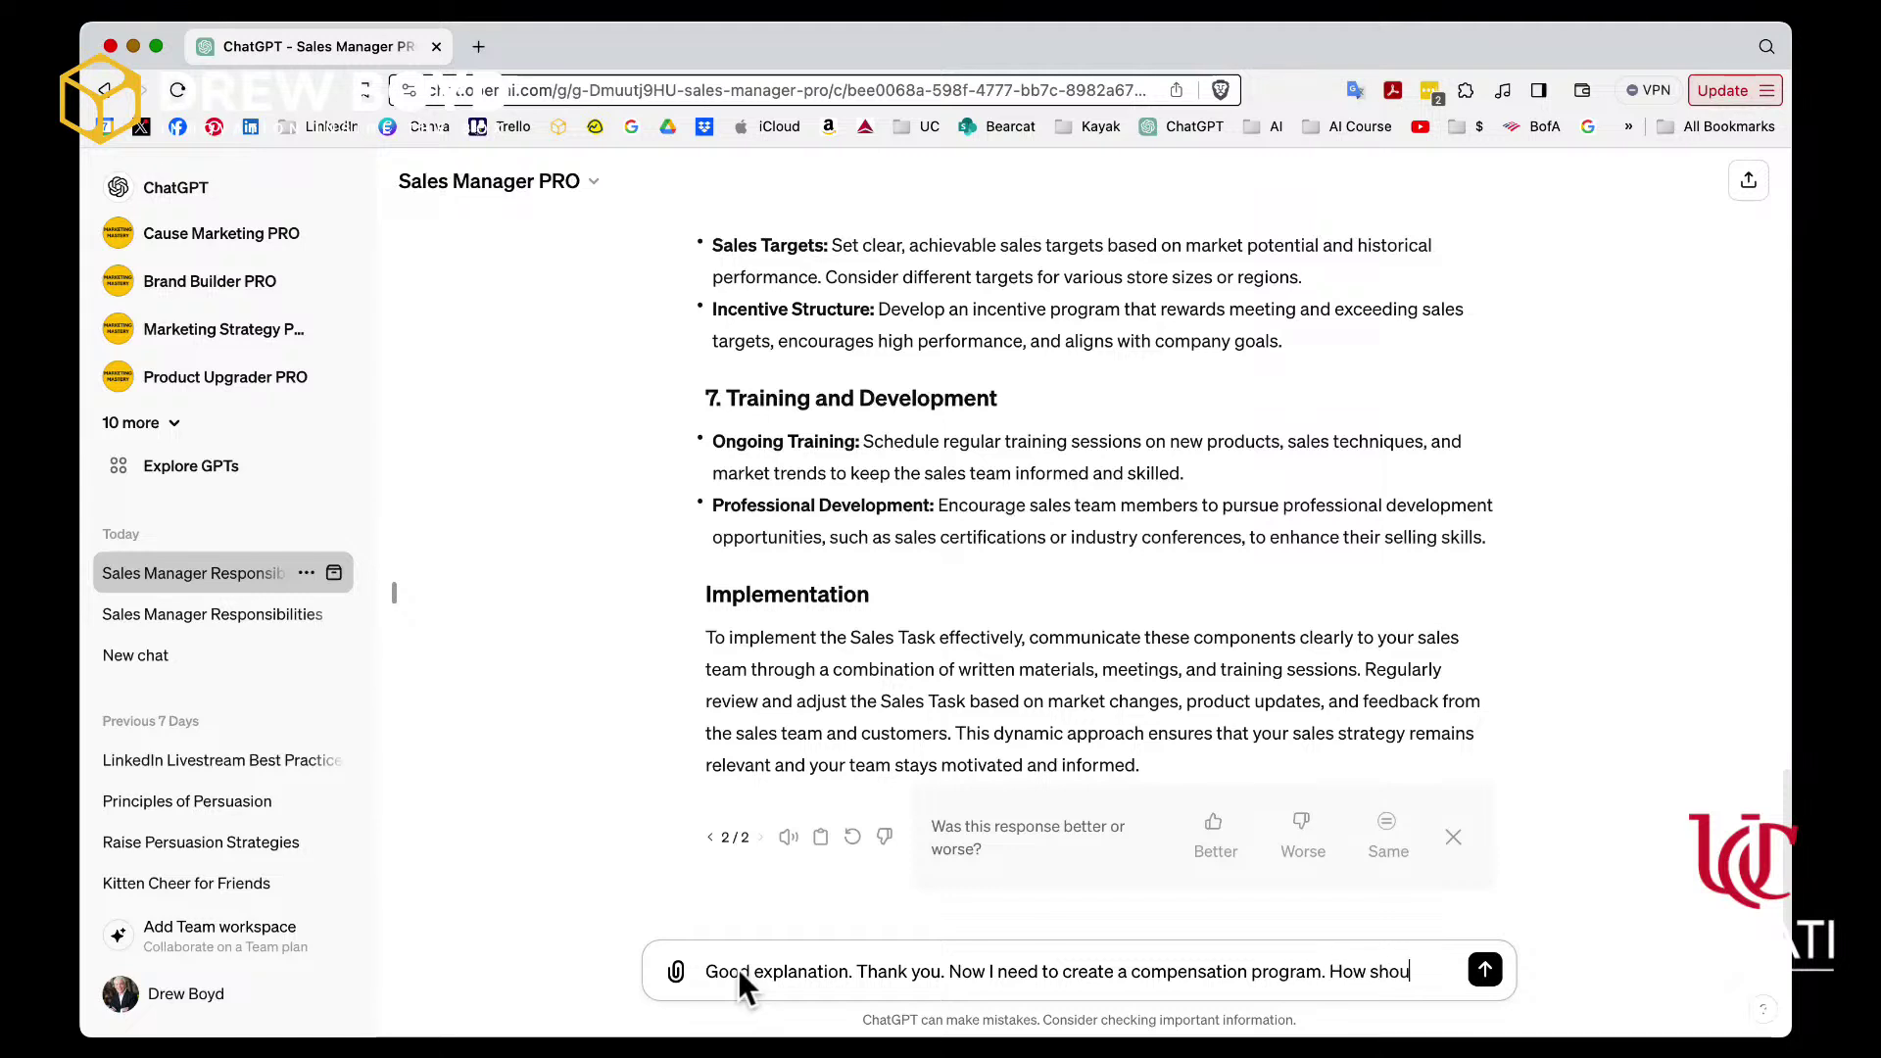
{"action": "type", "text": "ld I pay t"}
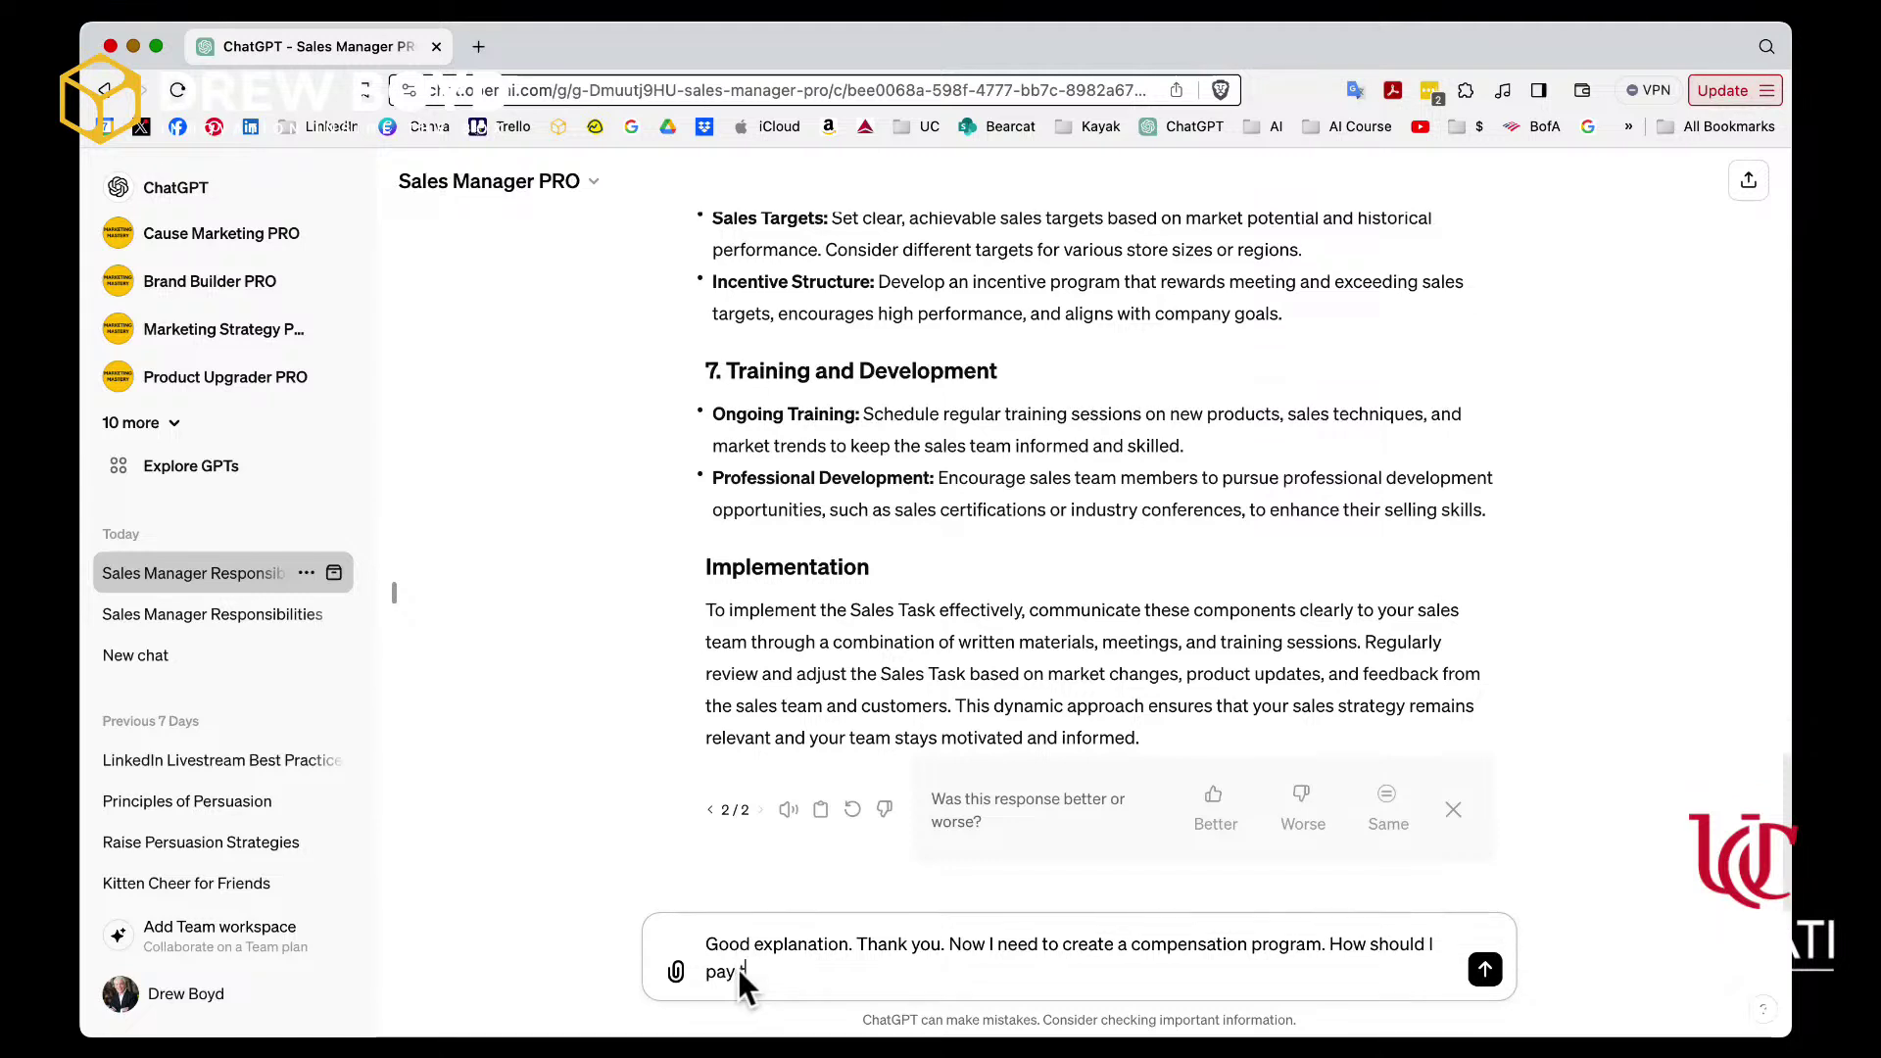
{"action": "type", "text": "hese sales people?"}
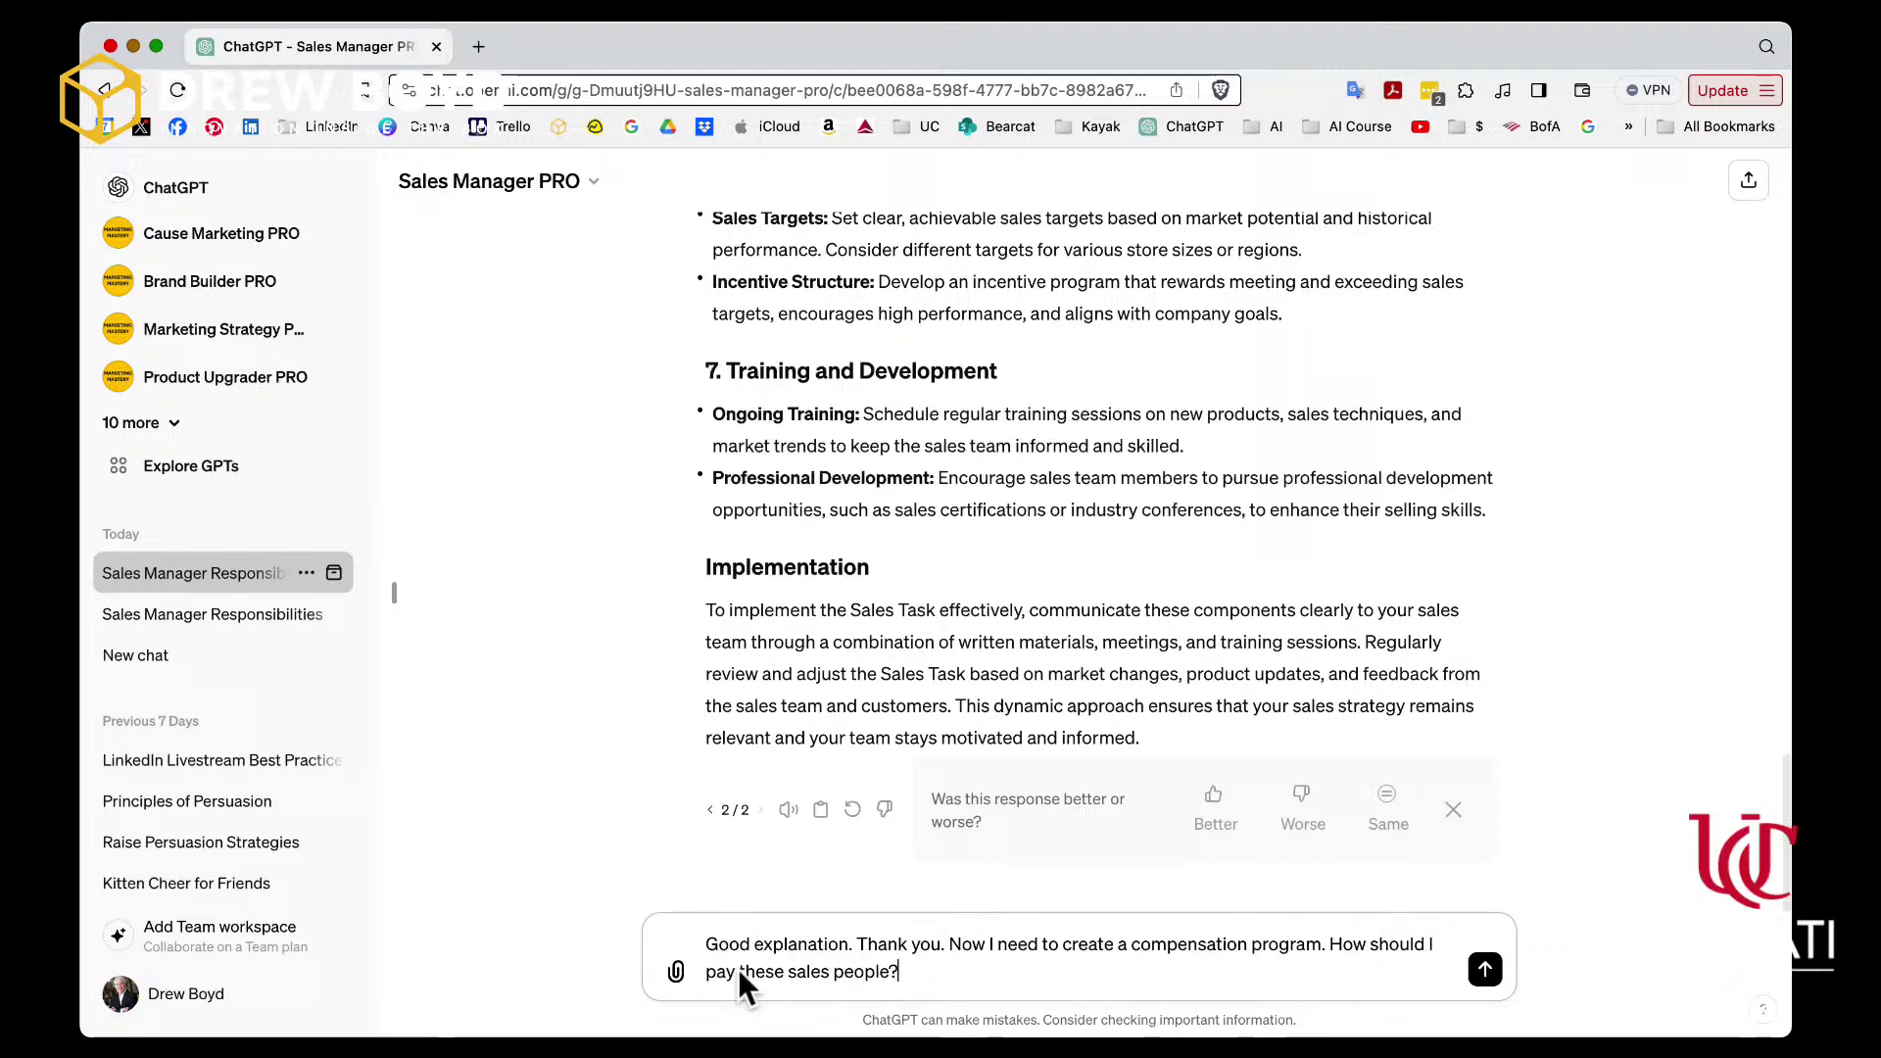
{"action": "key", "text": "Return"}
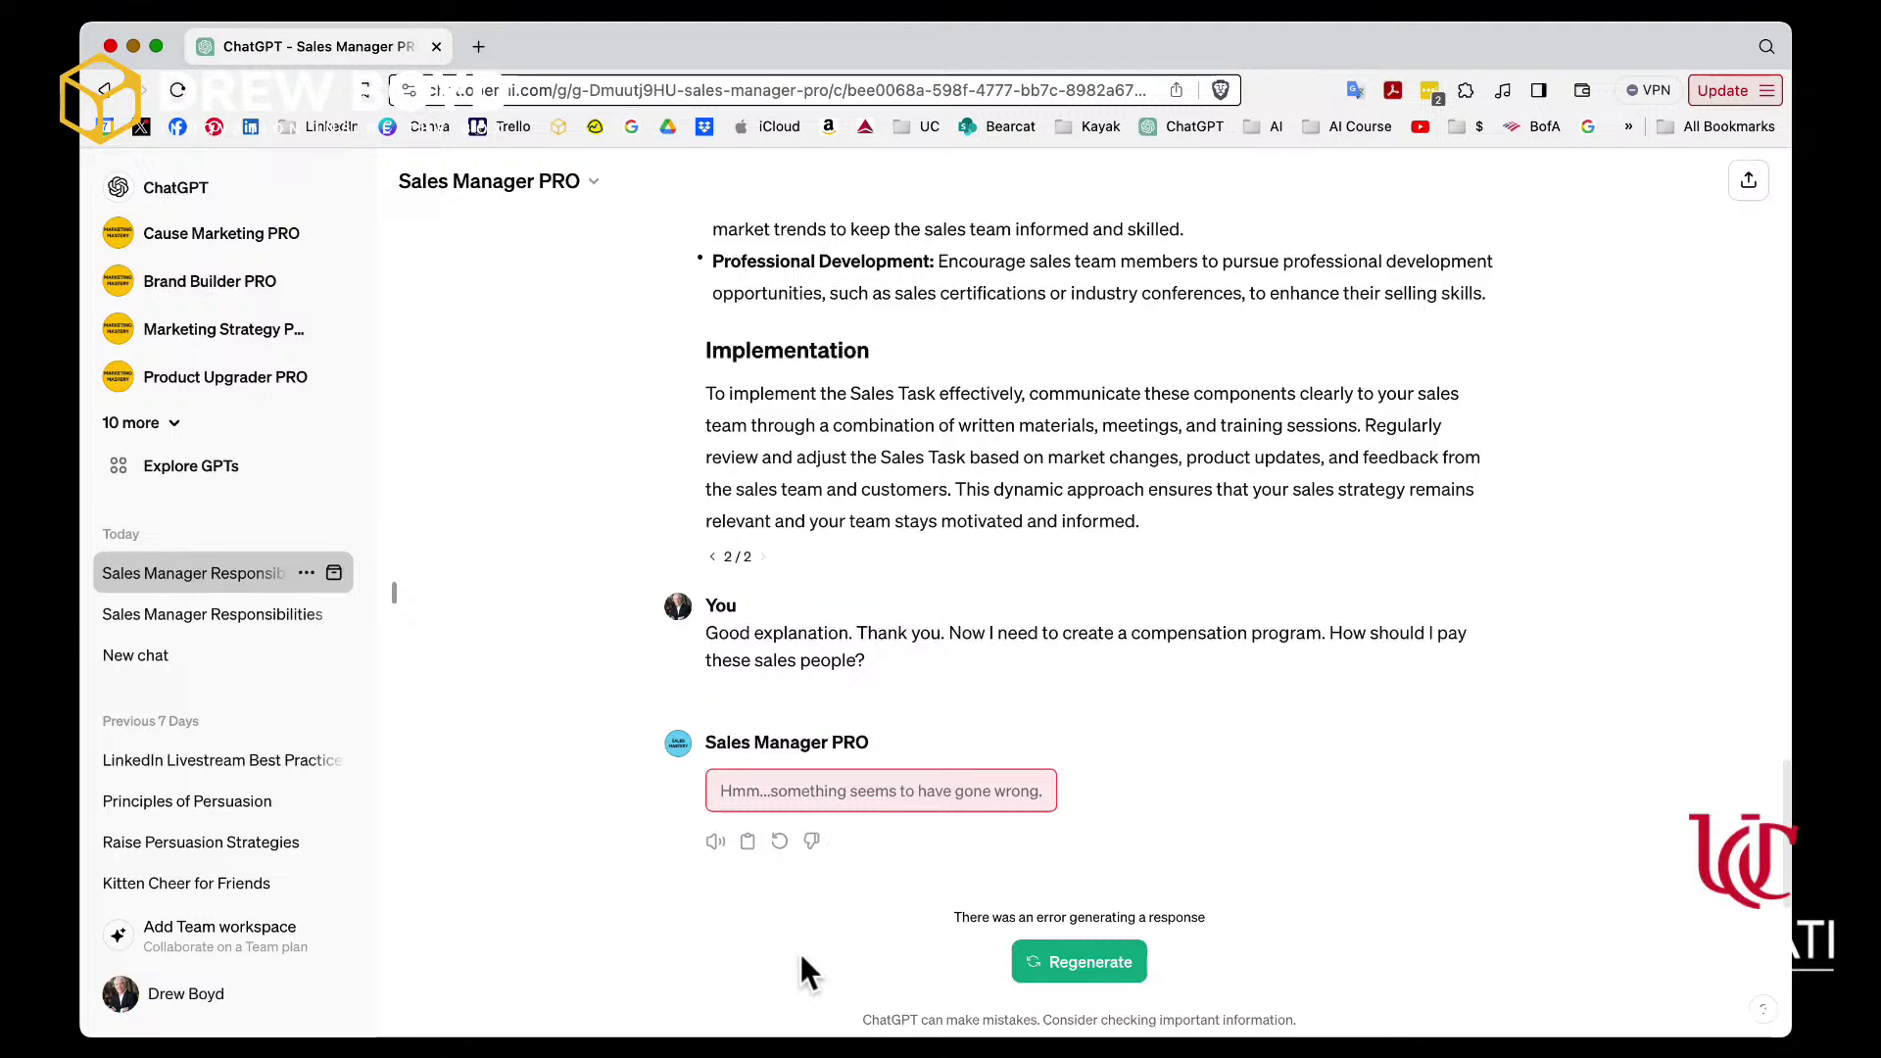
{"action": "left_click", "coordinate": [1083, 956]}
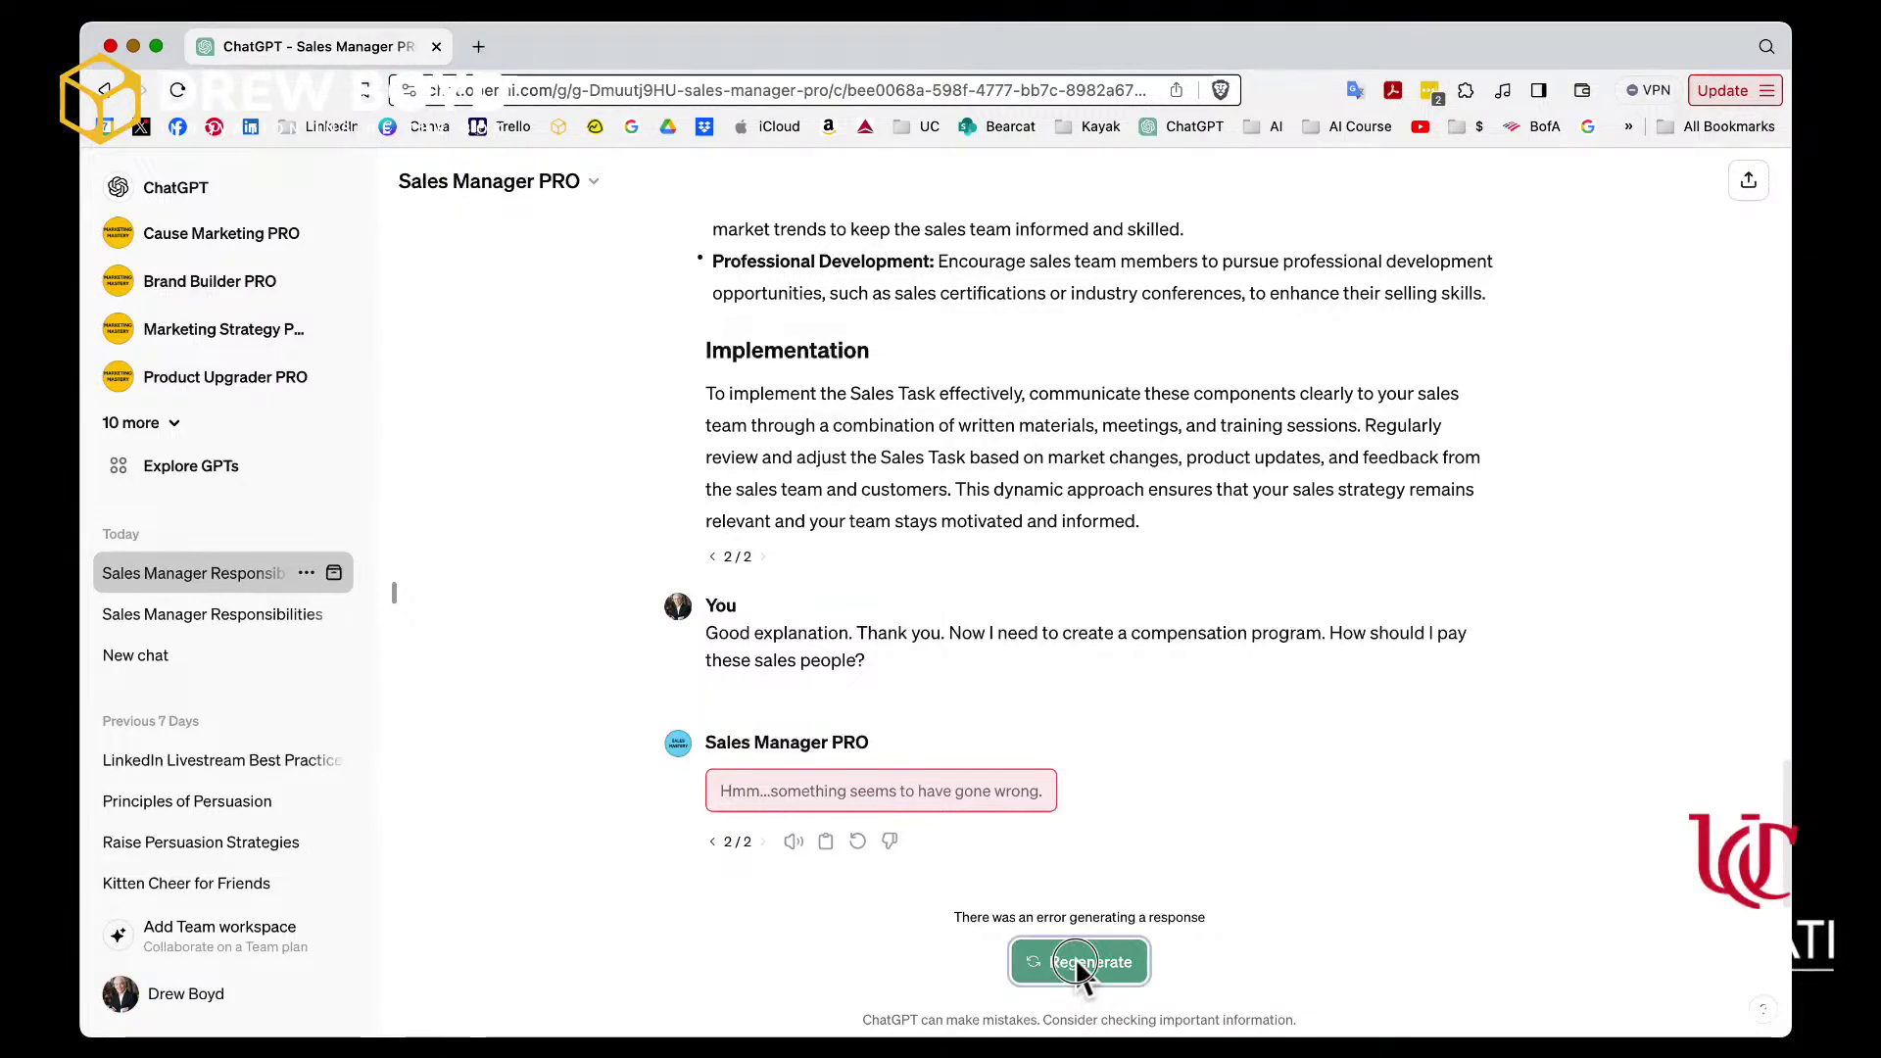
{"action": "left_click", "coordinate": [1075, 961]}
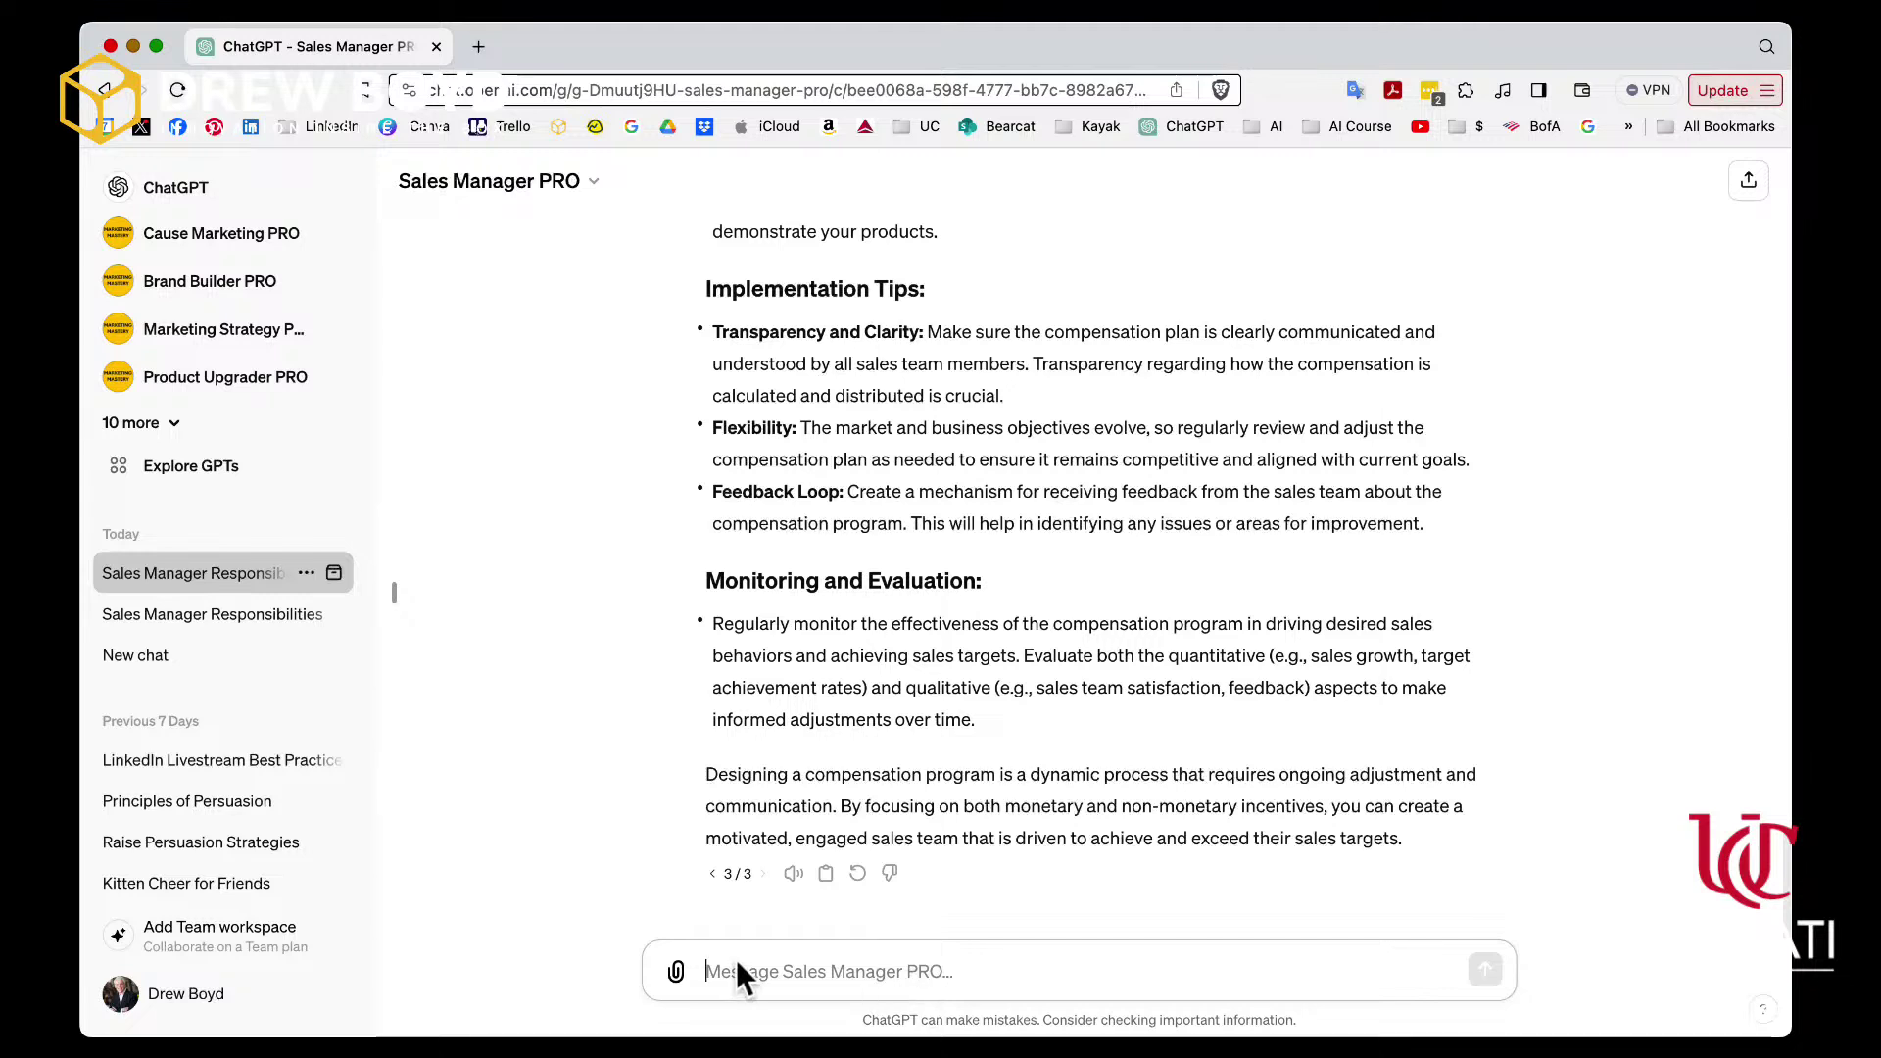
- Write in a new message "Let's assume we have a base salary of $40,000 plus 10% commission on net sales to hardware stores."
{"action": "type", "text": "Let"}
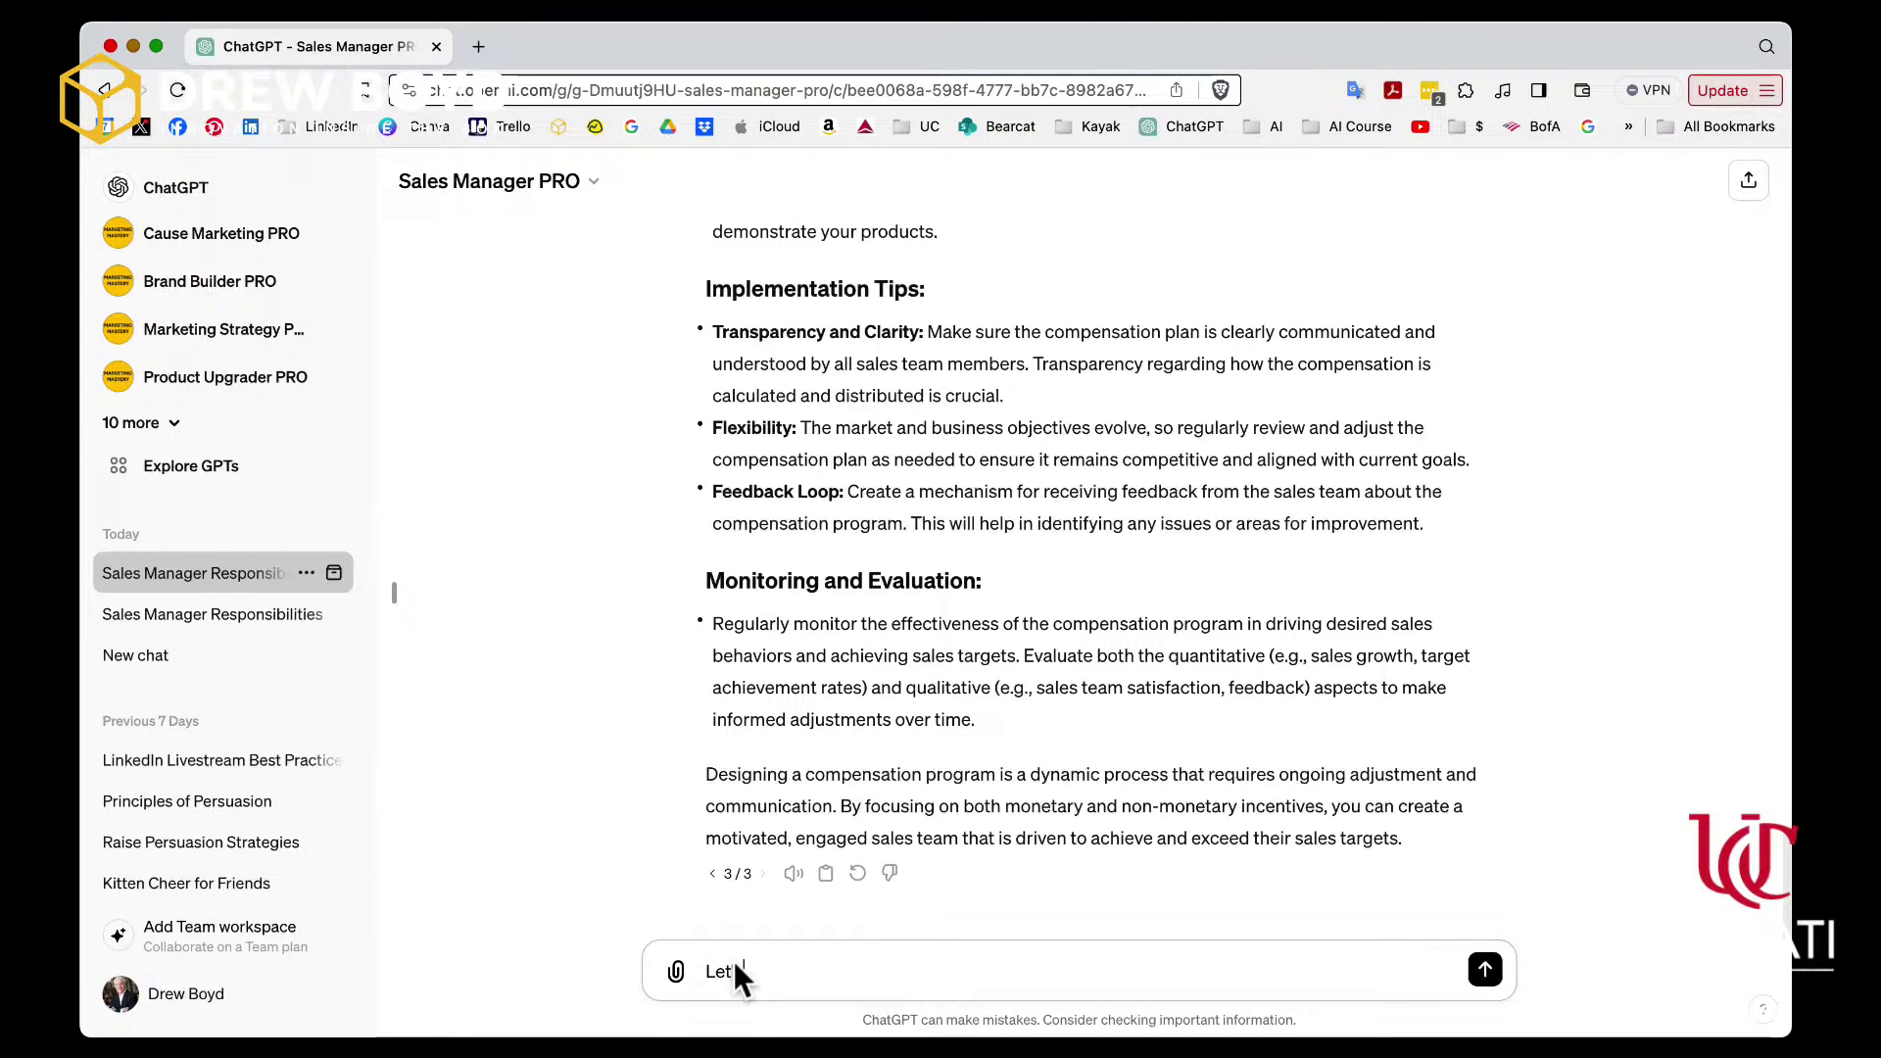
{"action": "type", "text": " A"}
{"action": "type", "text": "assume we"}
{"action": "type", "text": "ghave"}
{"action": "key", "text": "BackSpace"}
{"action": "key", "text": "BackSpace"}
{"action": "key", "text": "BackSpace"}
{"action": "key", "text": "BackSpace"}
{"action": "type", "text": "have a base sa"}
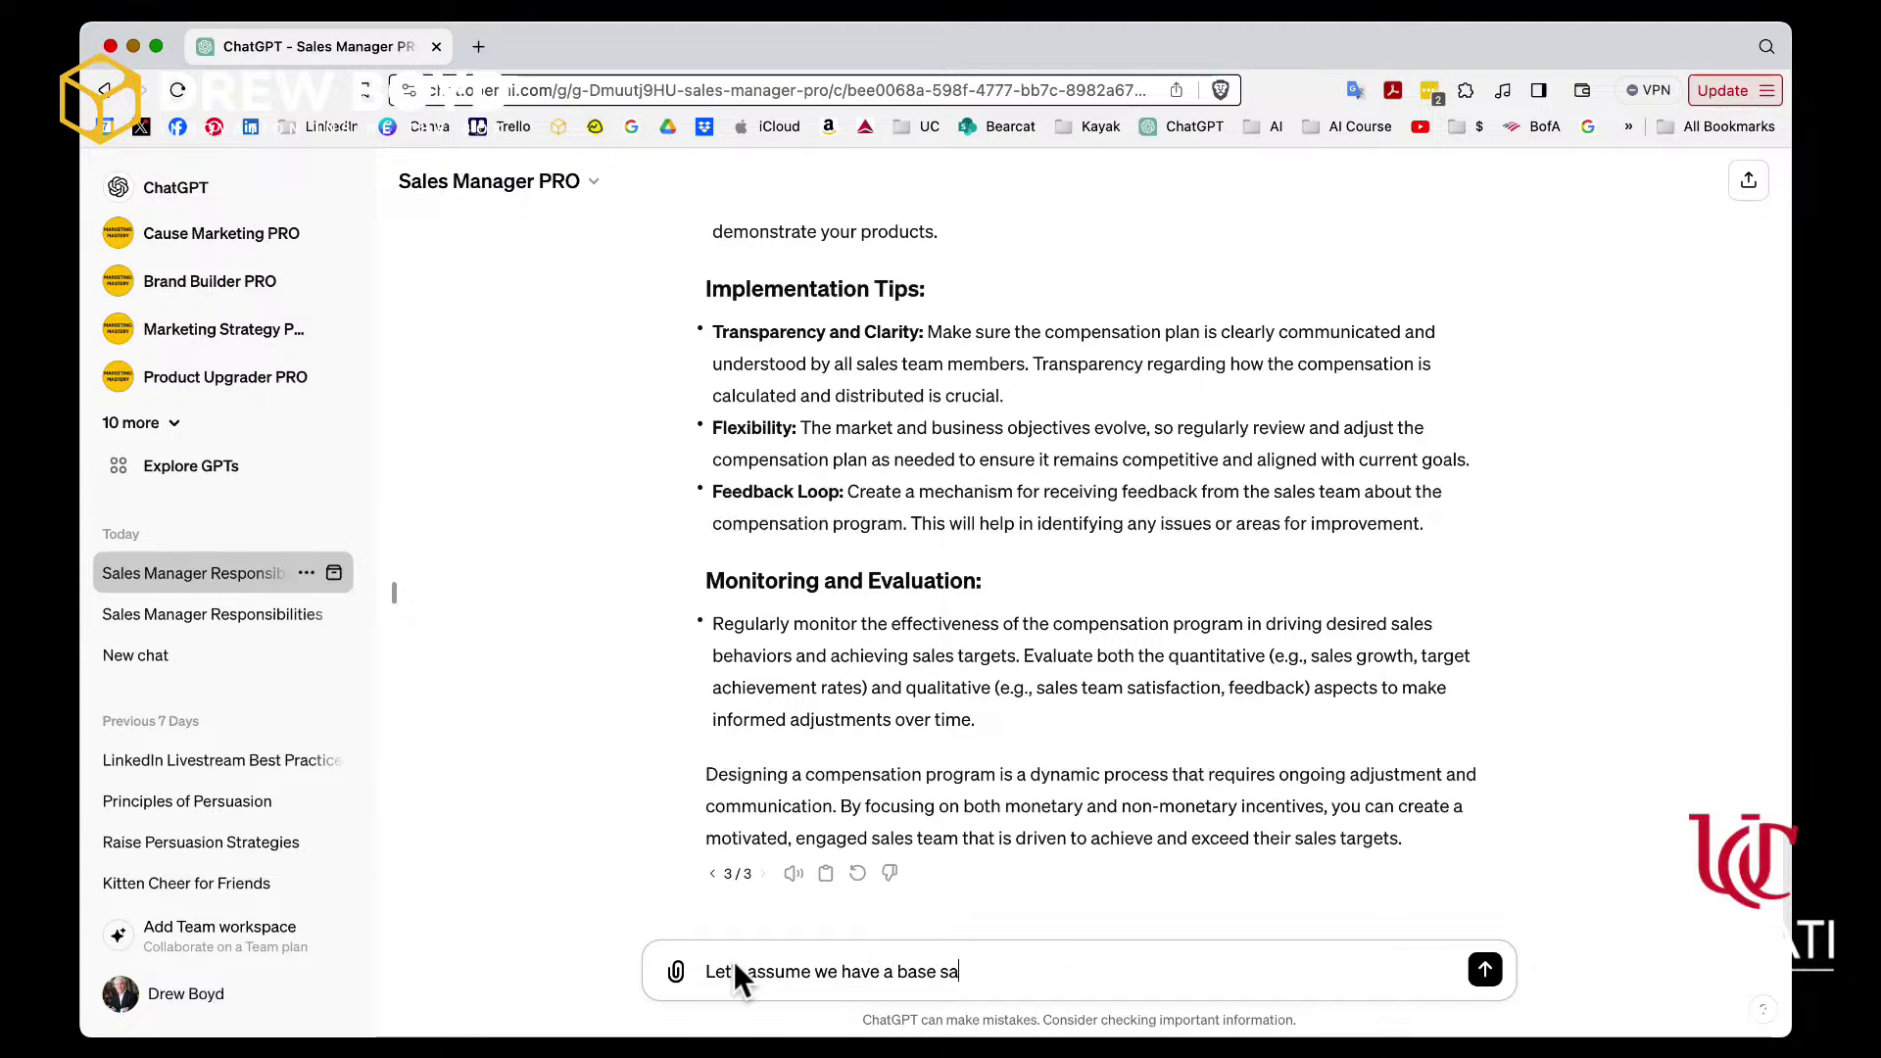
{"action": "type", "text": "lary of"}
{"action": "type", "text": " 4"}
{"action": "type", "text": "$0"}
{"action": "type", "text": "0,000 pl"}
{"action": "type", "text": "us "}
{"action": "type", "text": "10"}
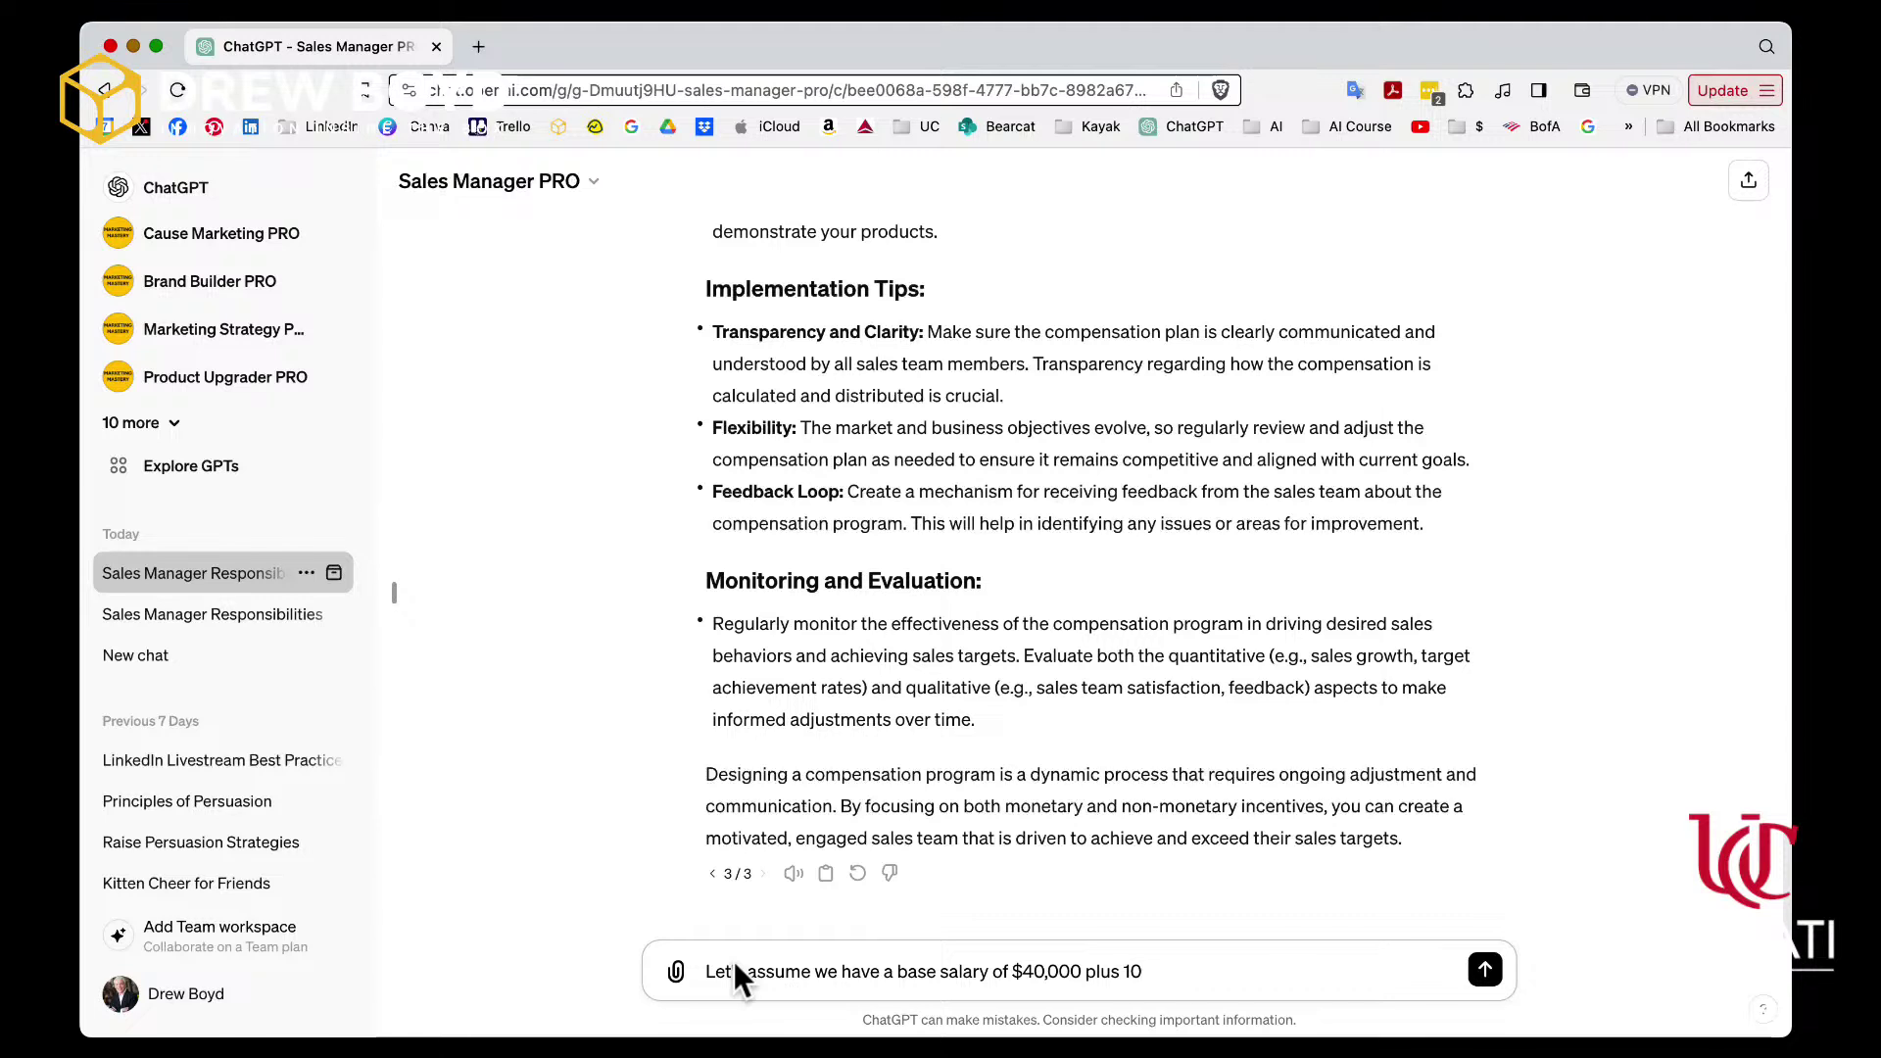
{"action": "type", "text": "% commission "}
{"action": "type", "text": "net sales to"}
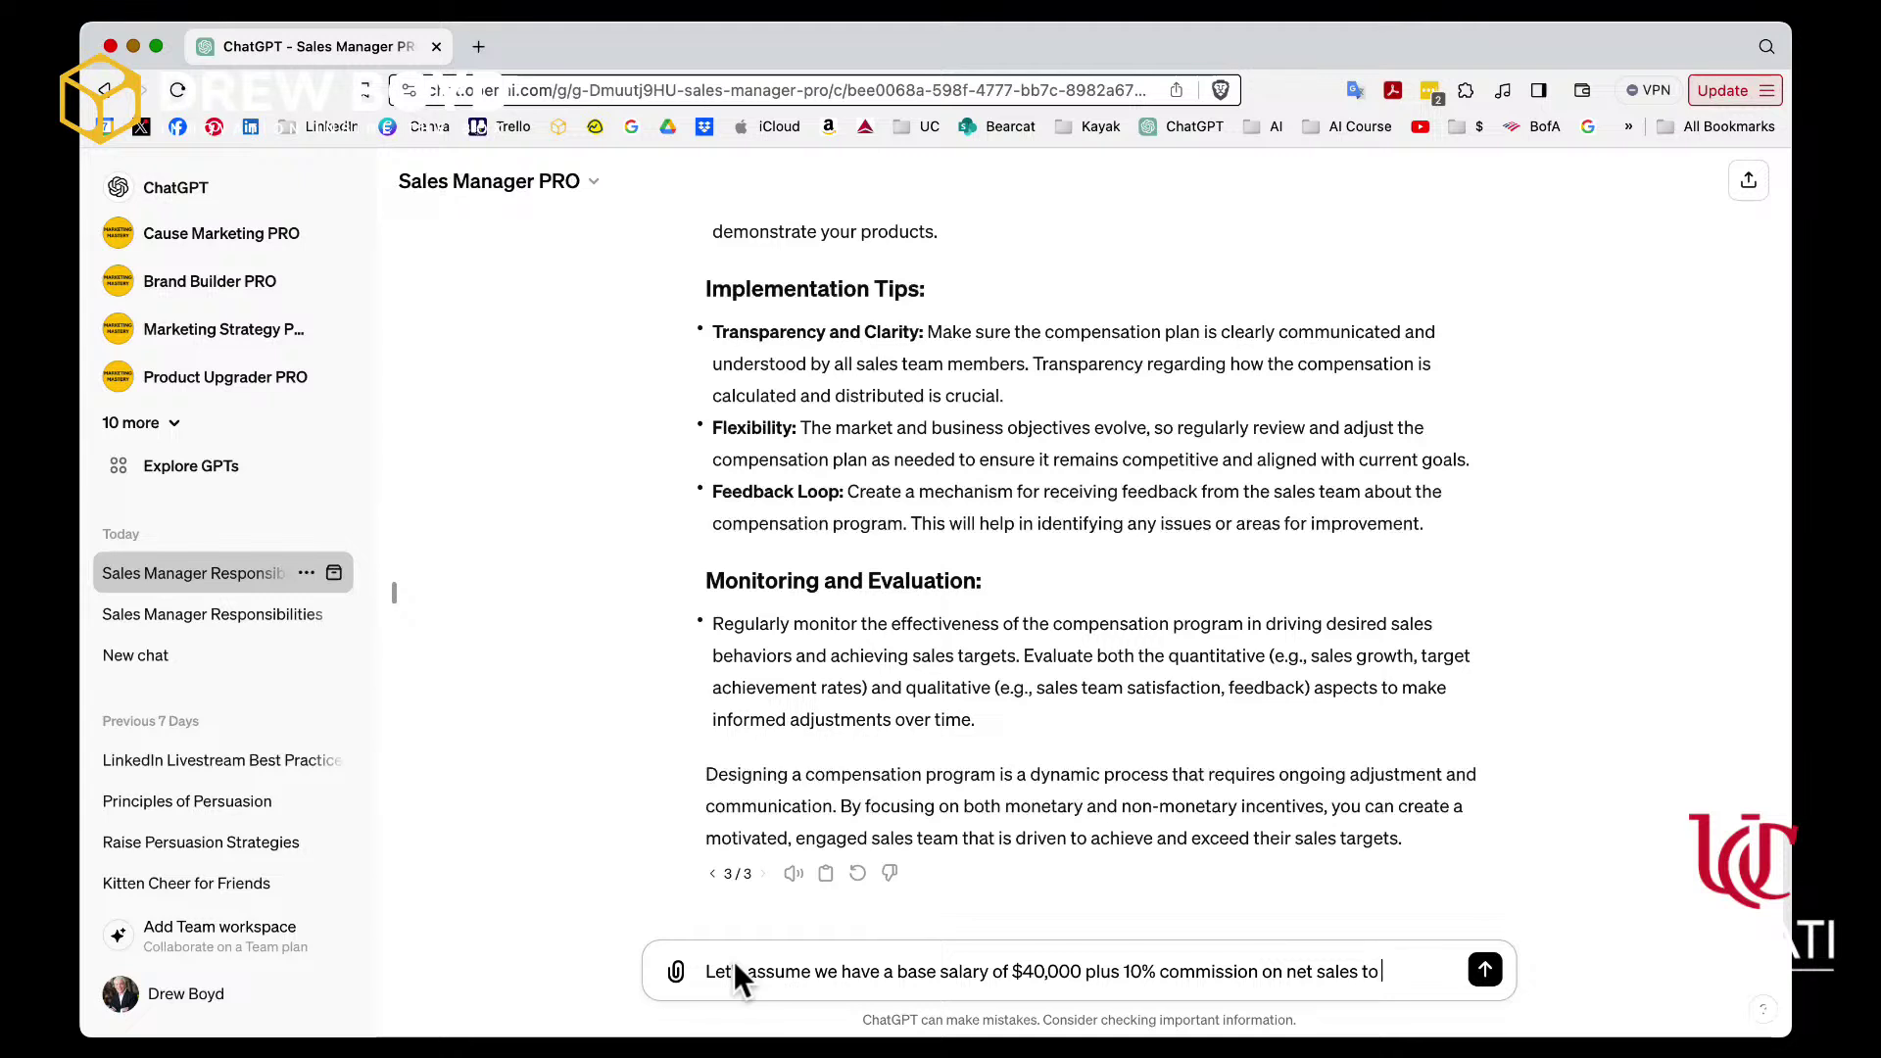
{"action": "type", "text": " hardware stores"}
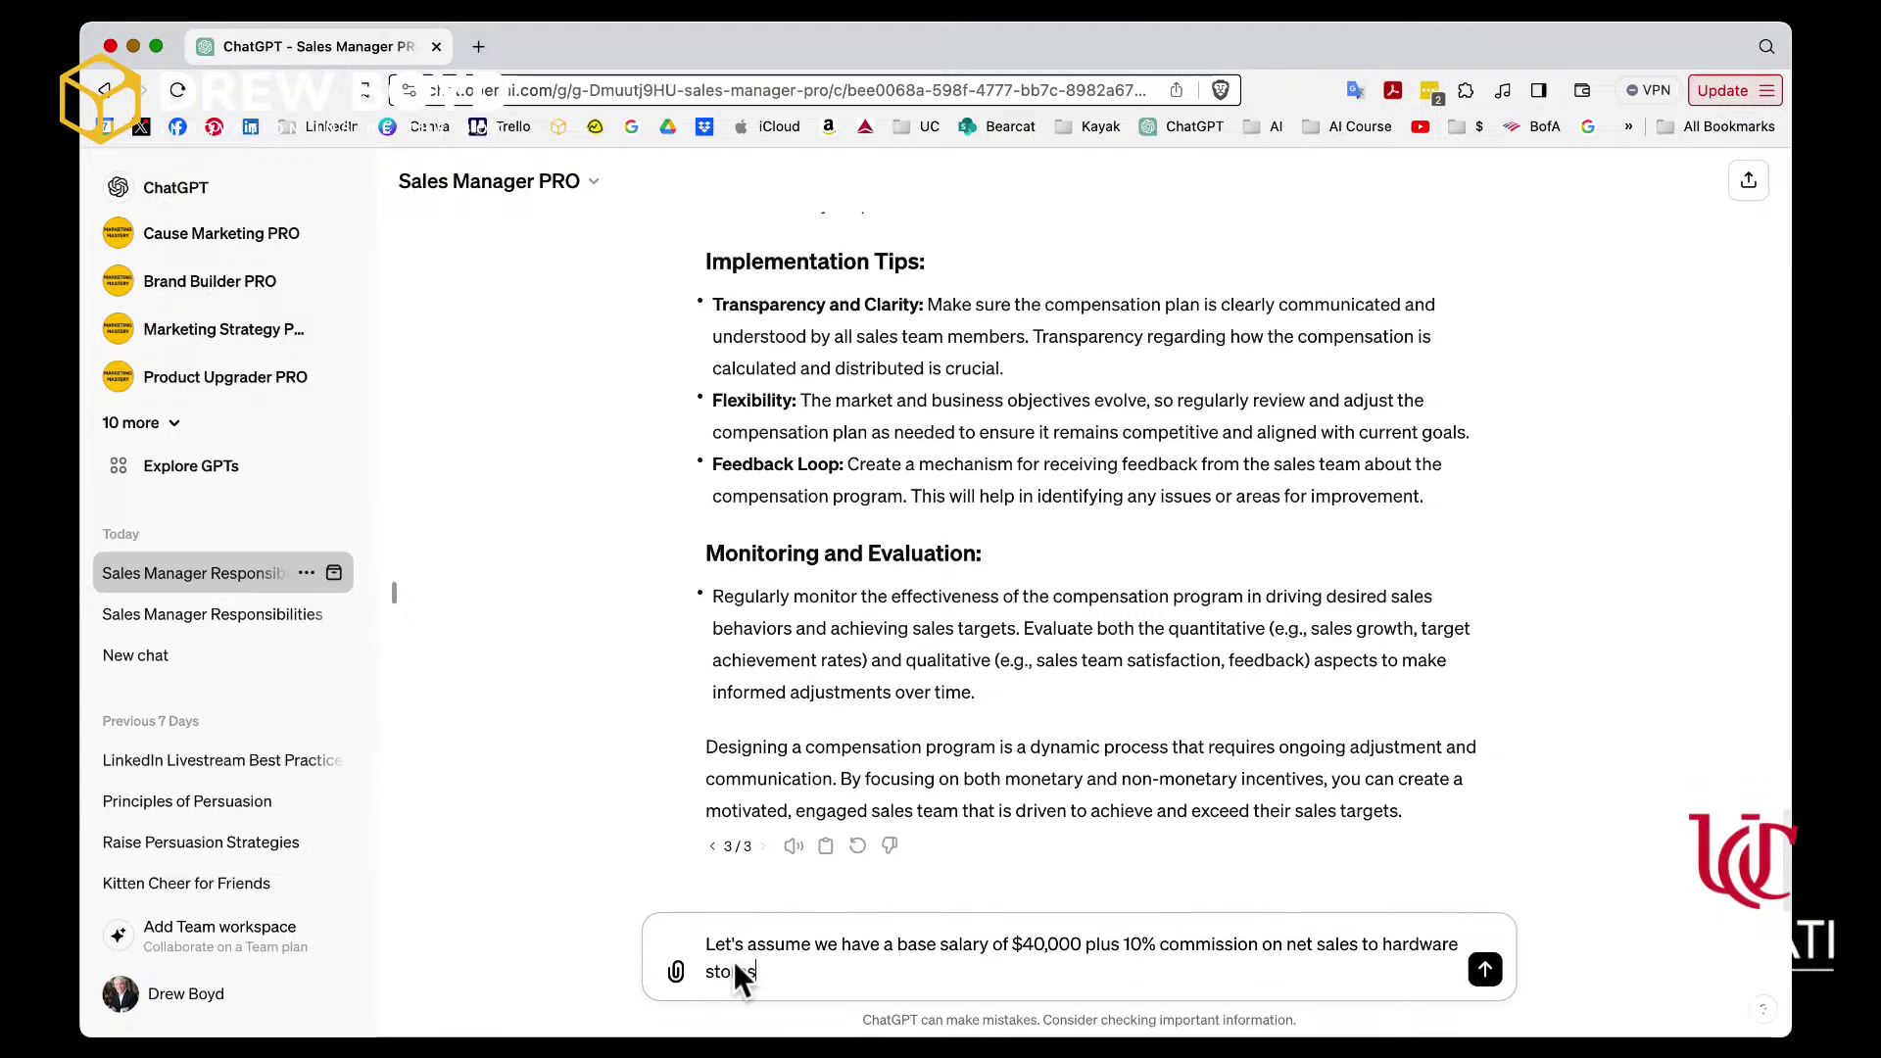
- Add "Reps are paid the base monthly and the commissions quarterly. How and when should I communicate and explain the details of the payment approach?" and send it
{"action": "type", "text": ". Reps are pain the he base monthly "}
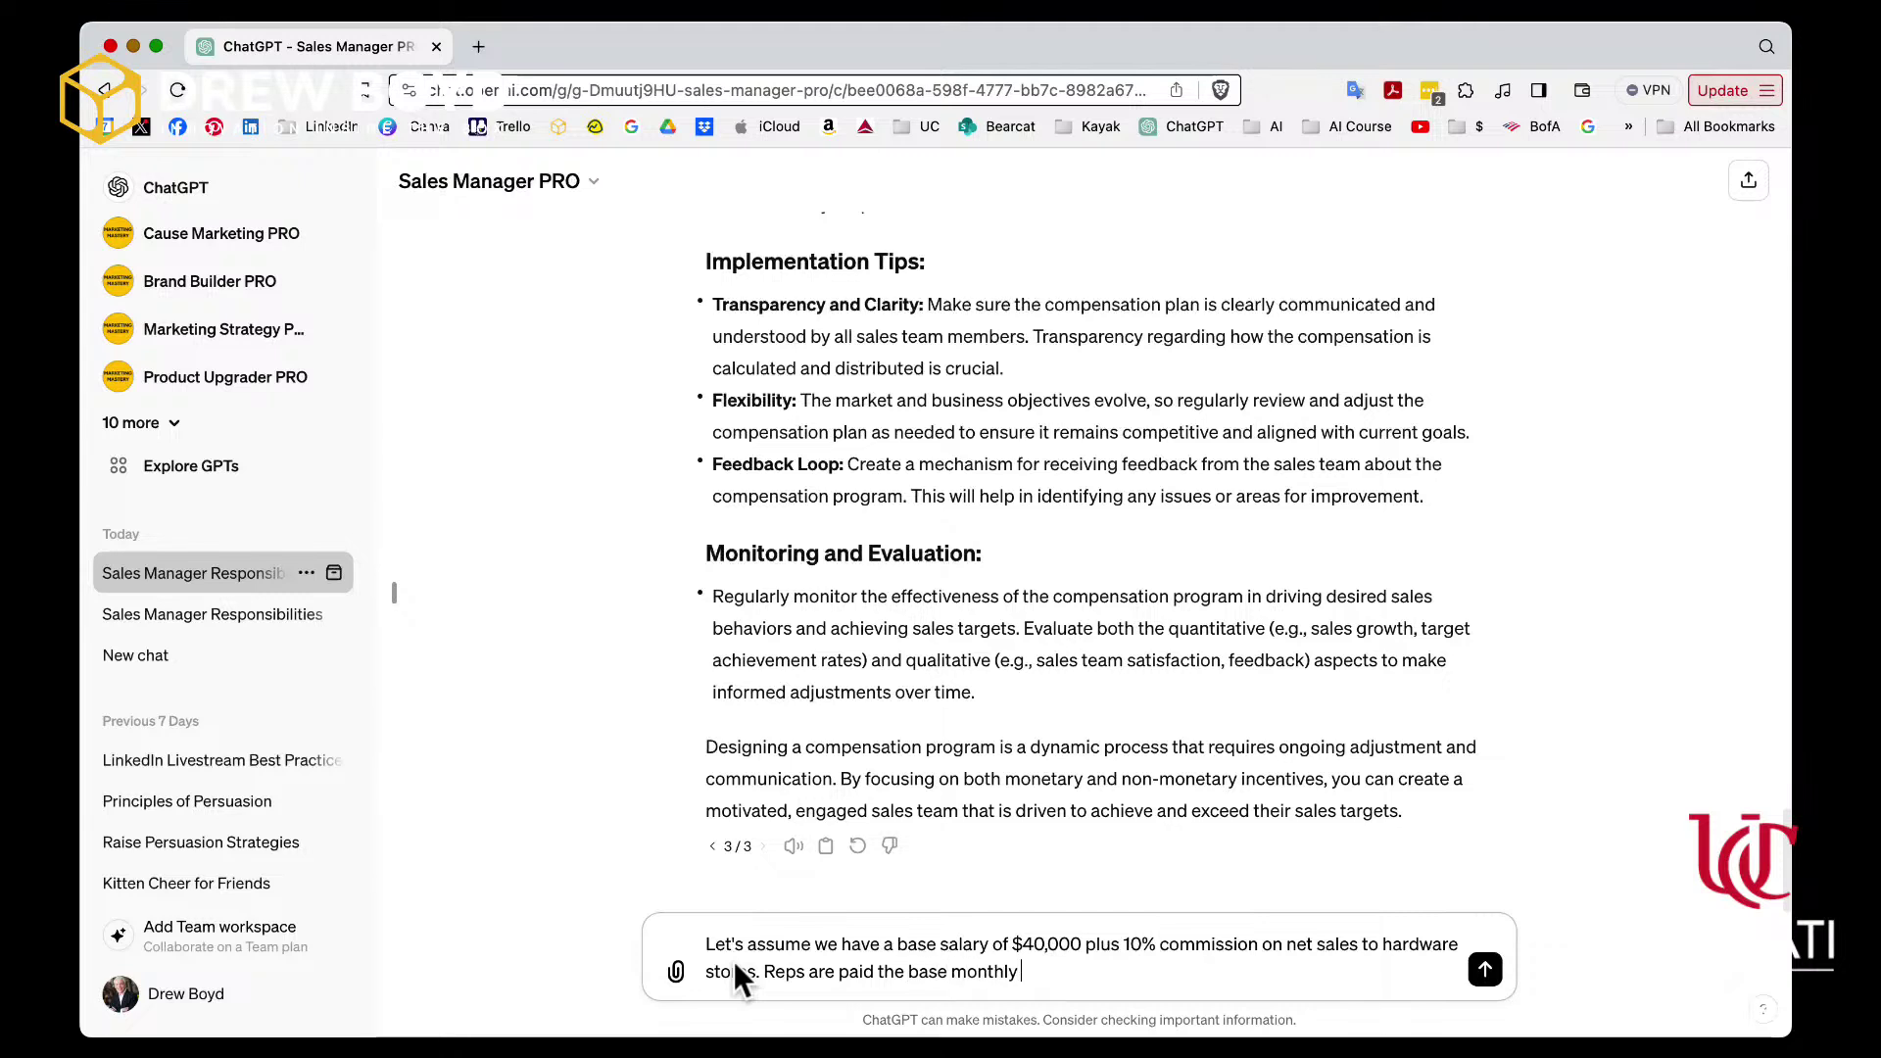
{"action": "type", "text": "and the commissions qu"}
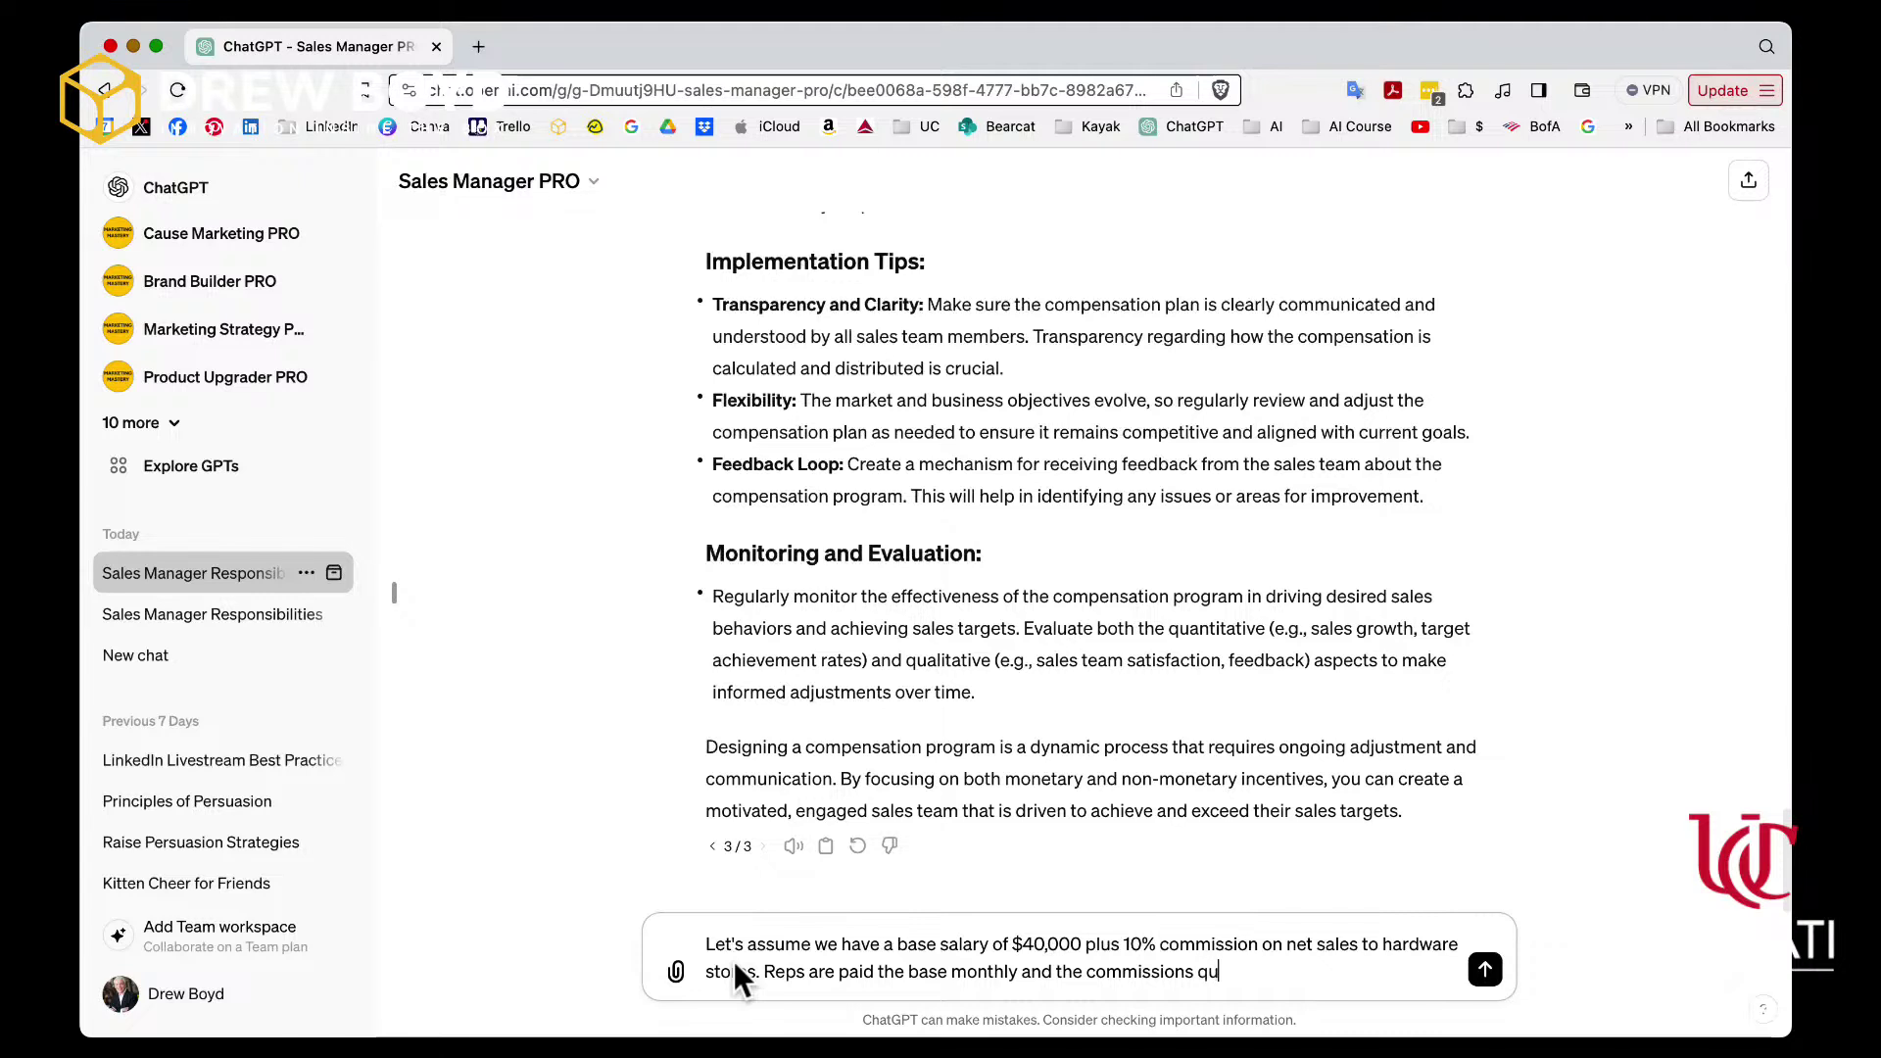
{"action": "type", "text": "aerterly. How and wehn"}
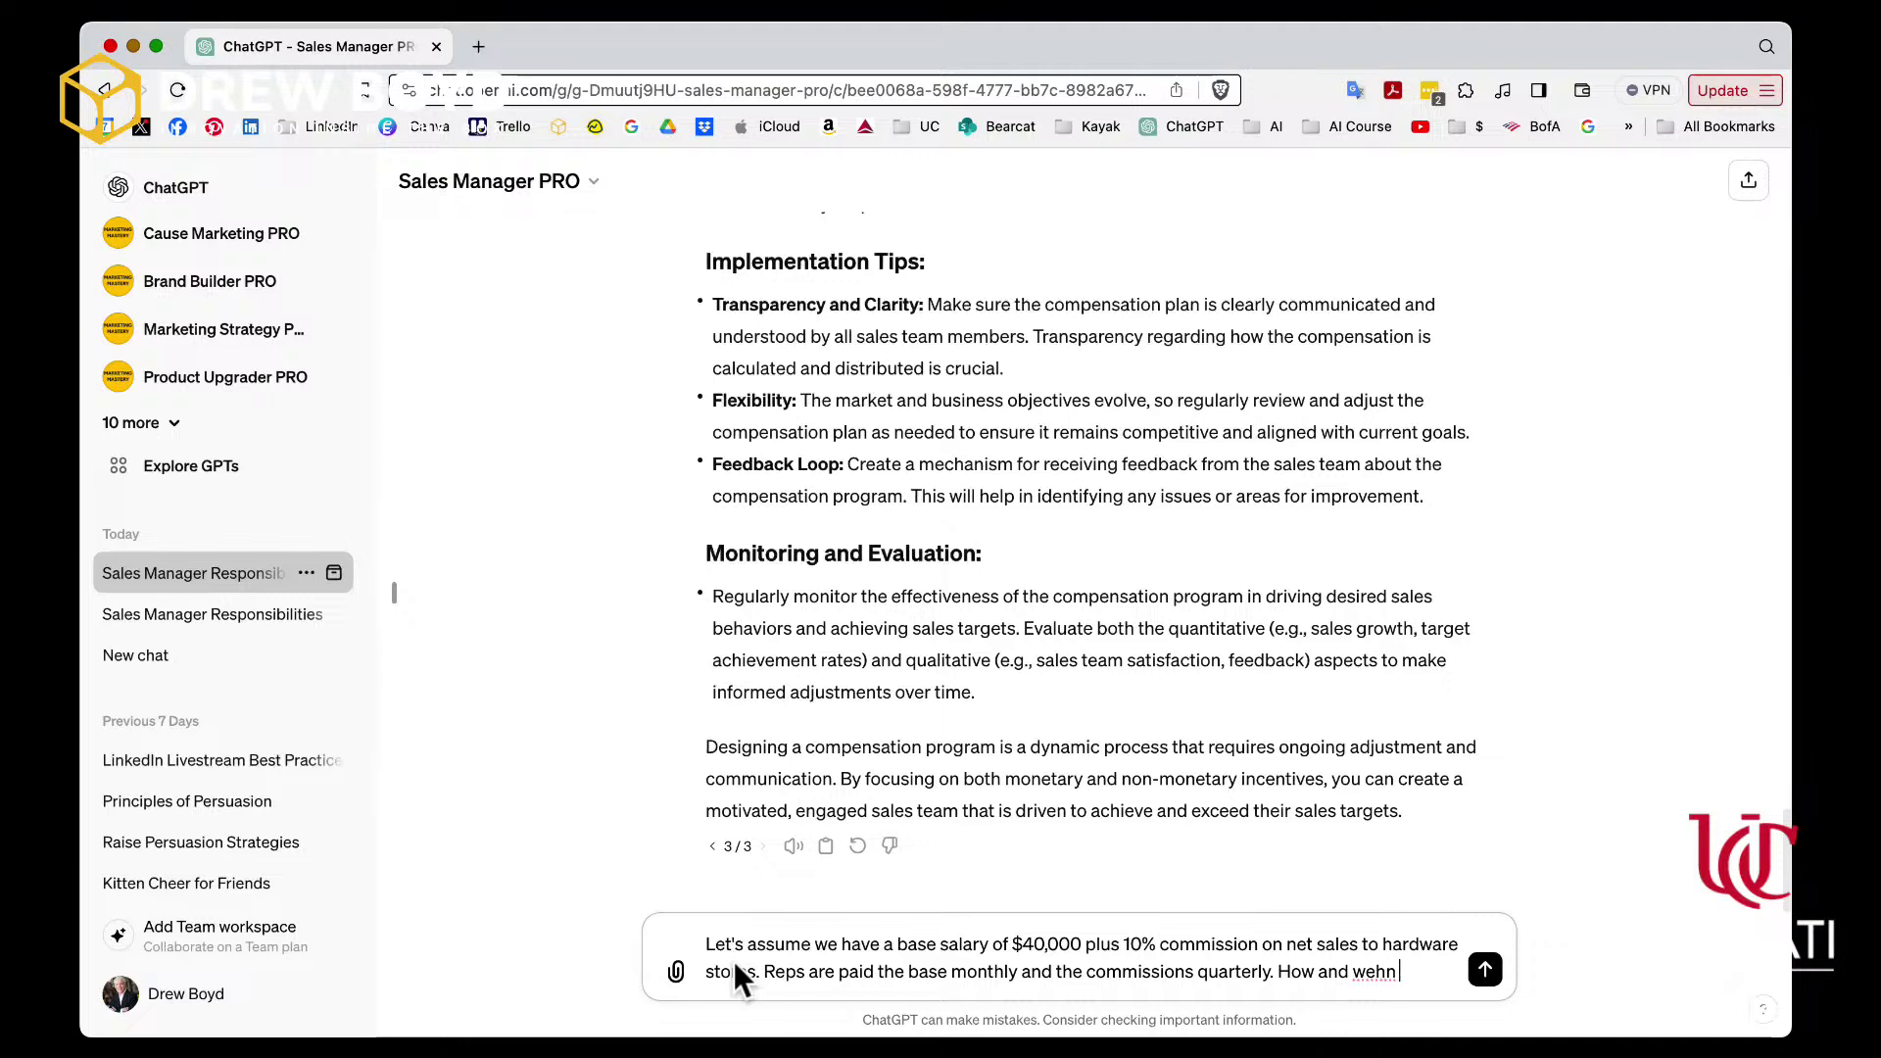
{"action": "key", "text": "BackSpace"}
{"action": "key", "text": "BackSpace"}
{"action": "key", "text": "BackSpace"}
{"action": "type", "text": "hem"}
{"action": "key", "text": "BackSpace"}
{"action": "type", "text": "n should I"}
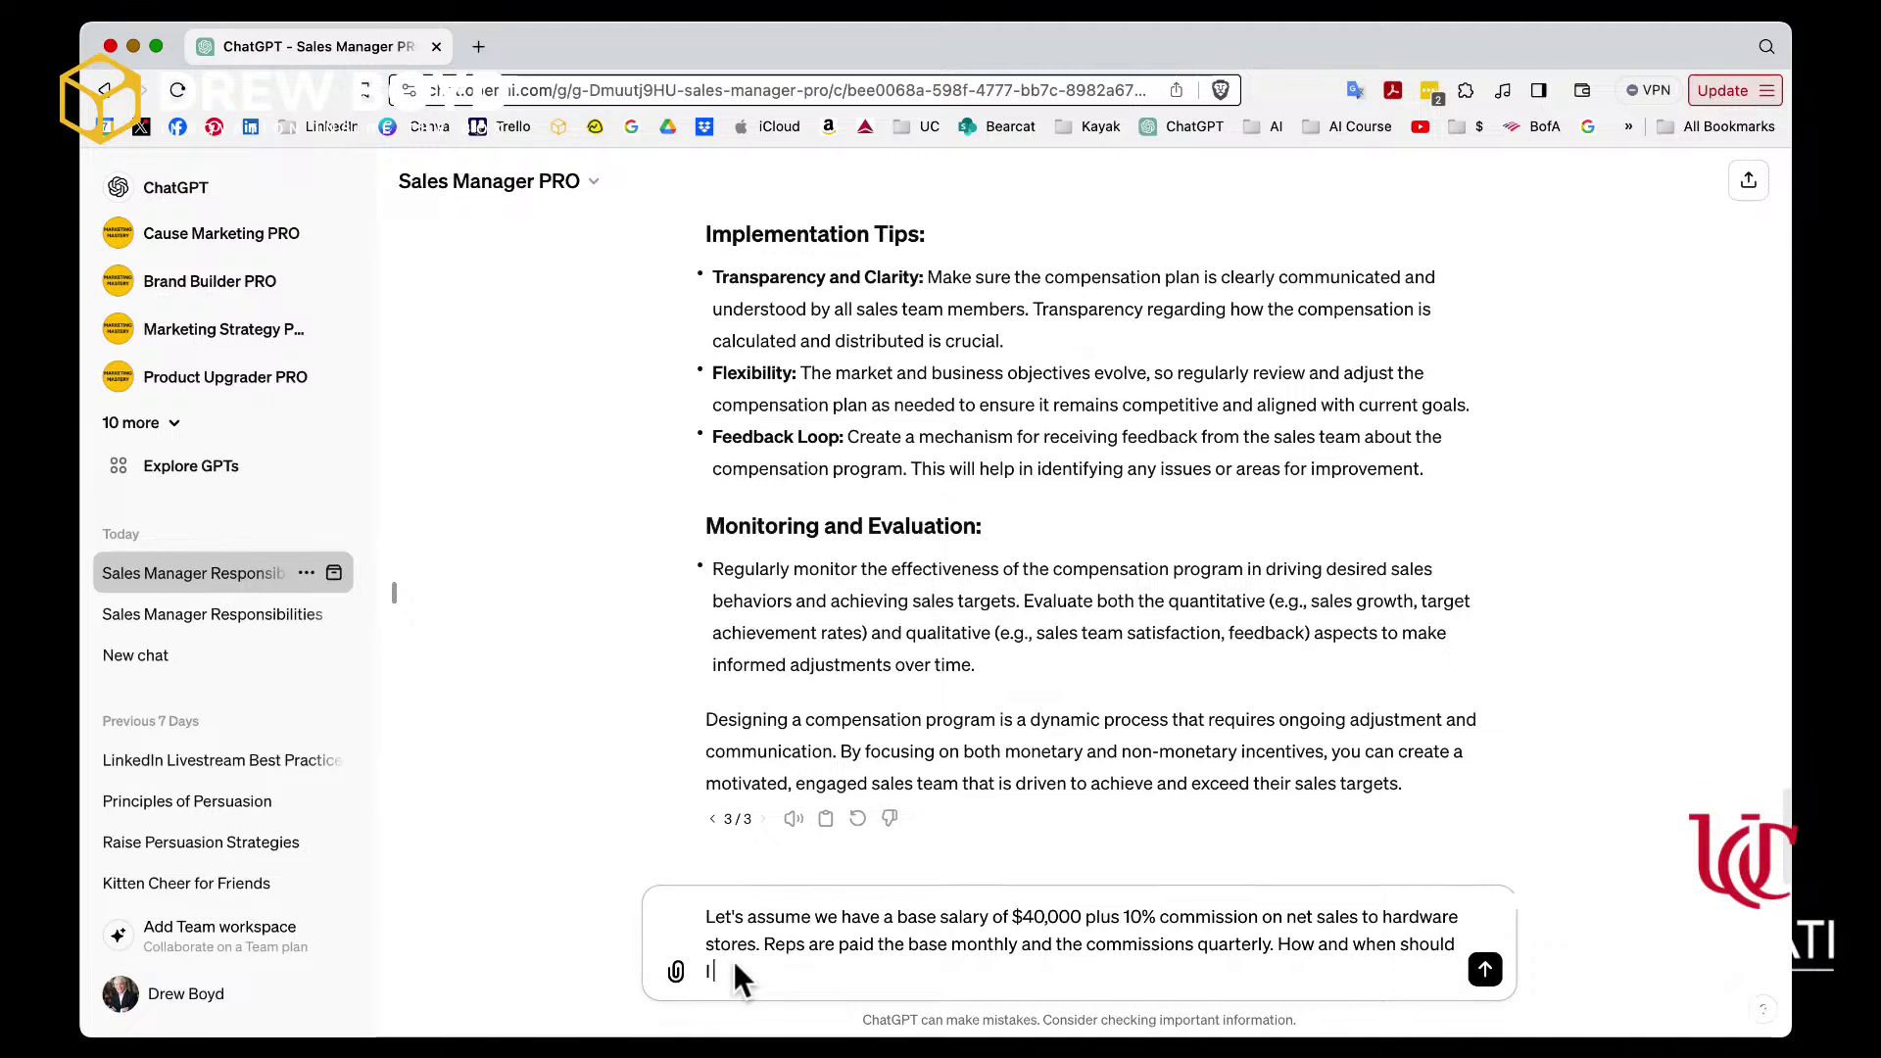
{"action": "type", "text": " communicate and expla"}
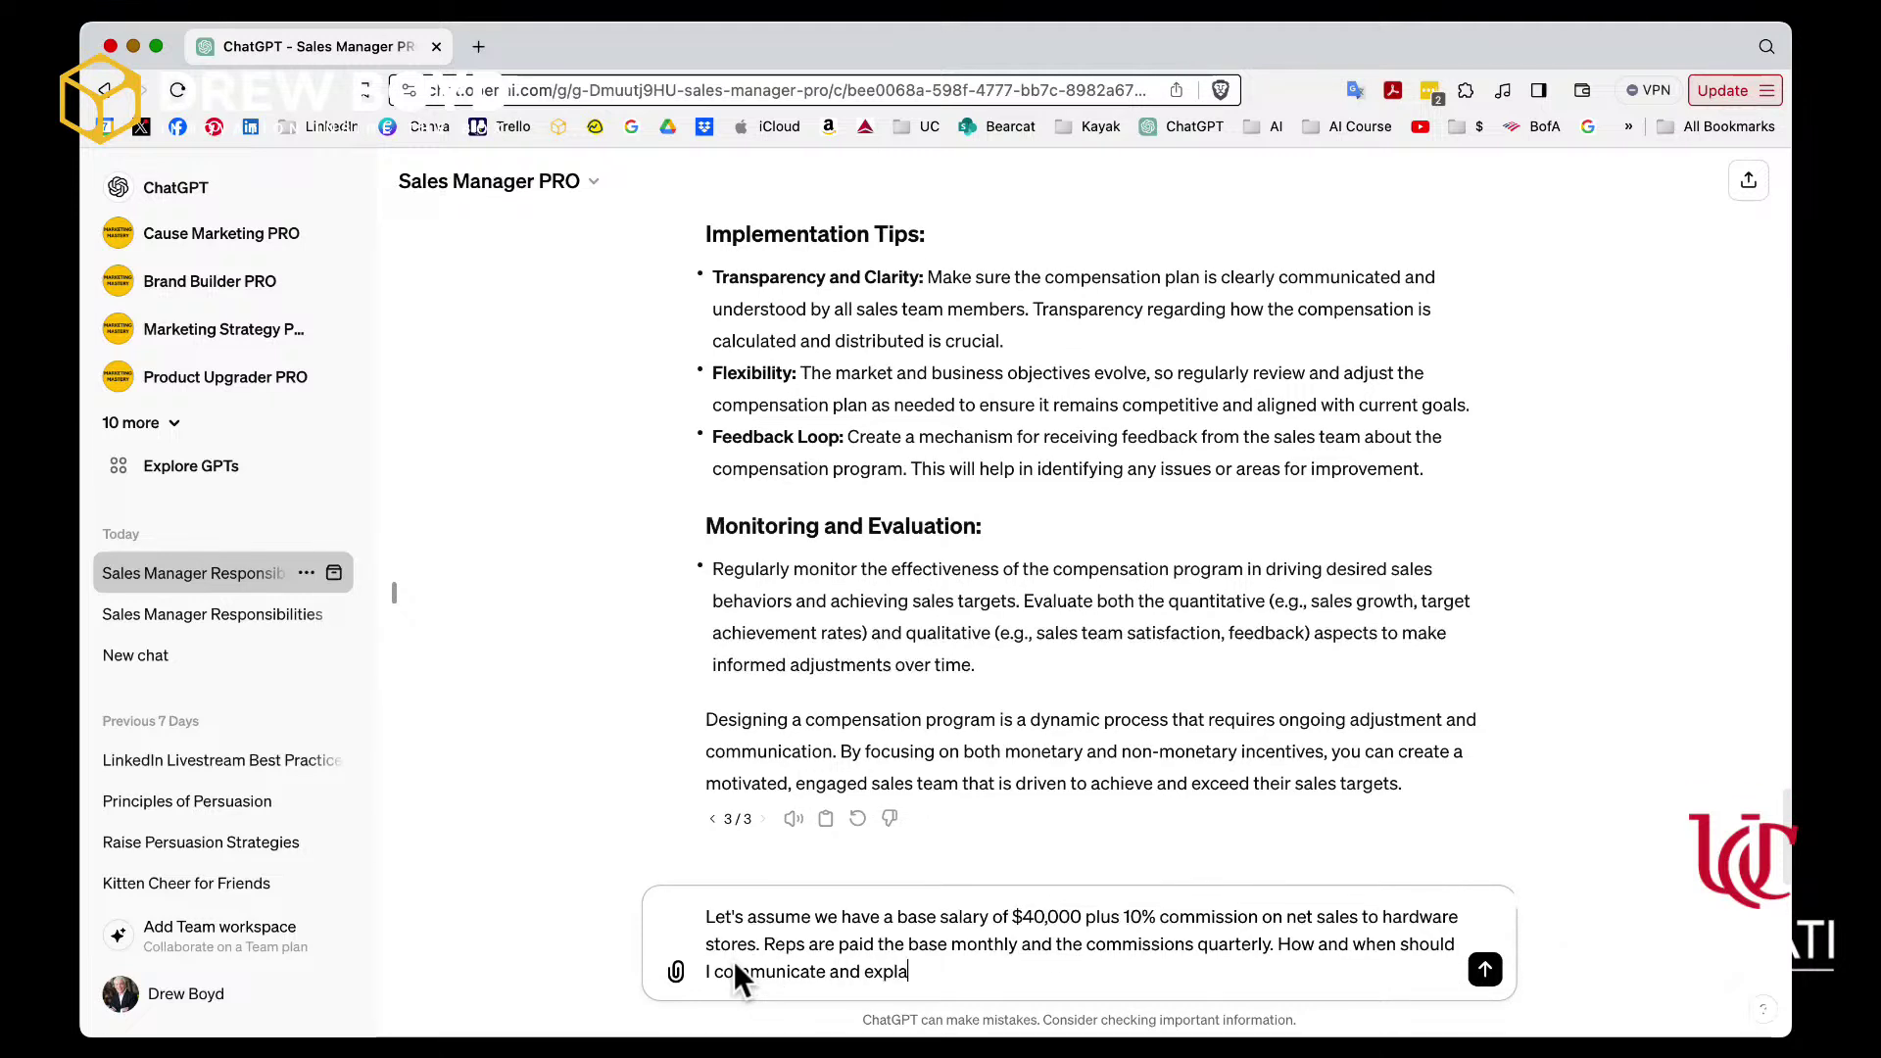
{"action": "type", "text": "in the details of the pa"}
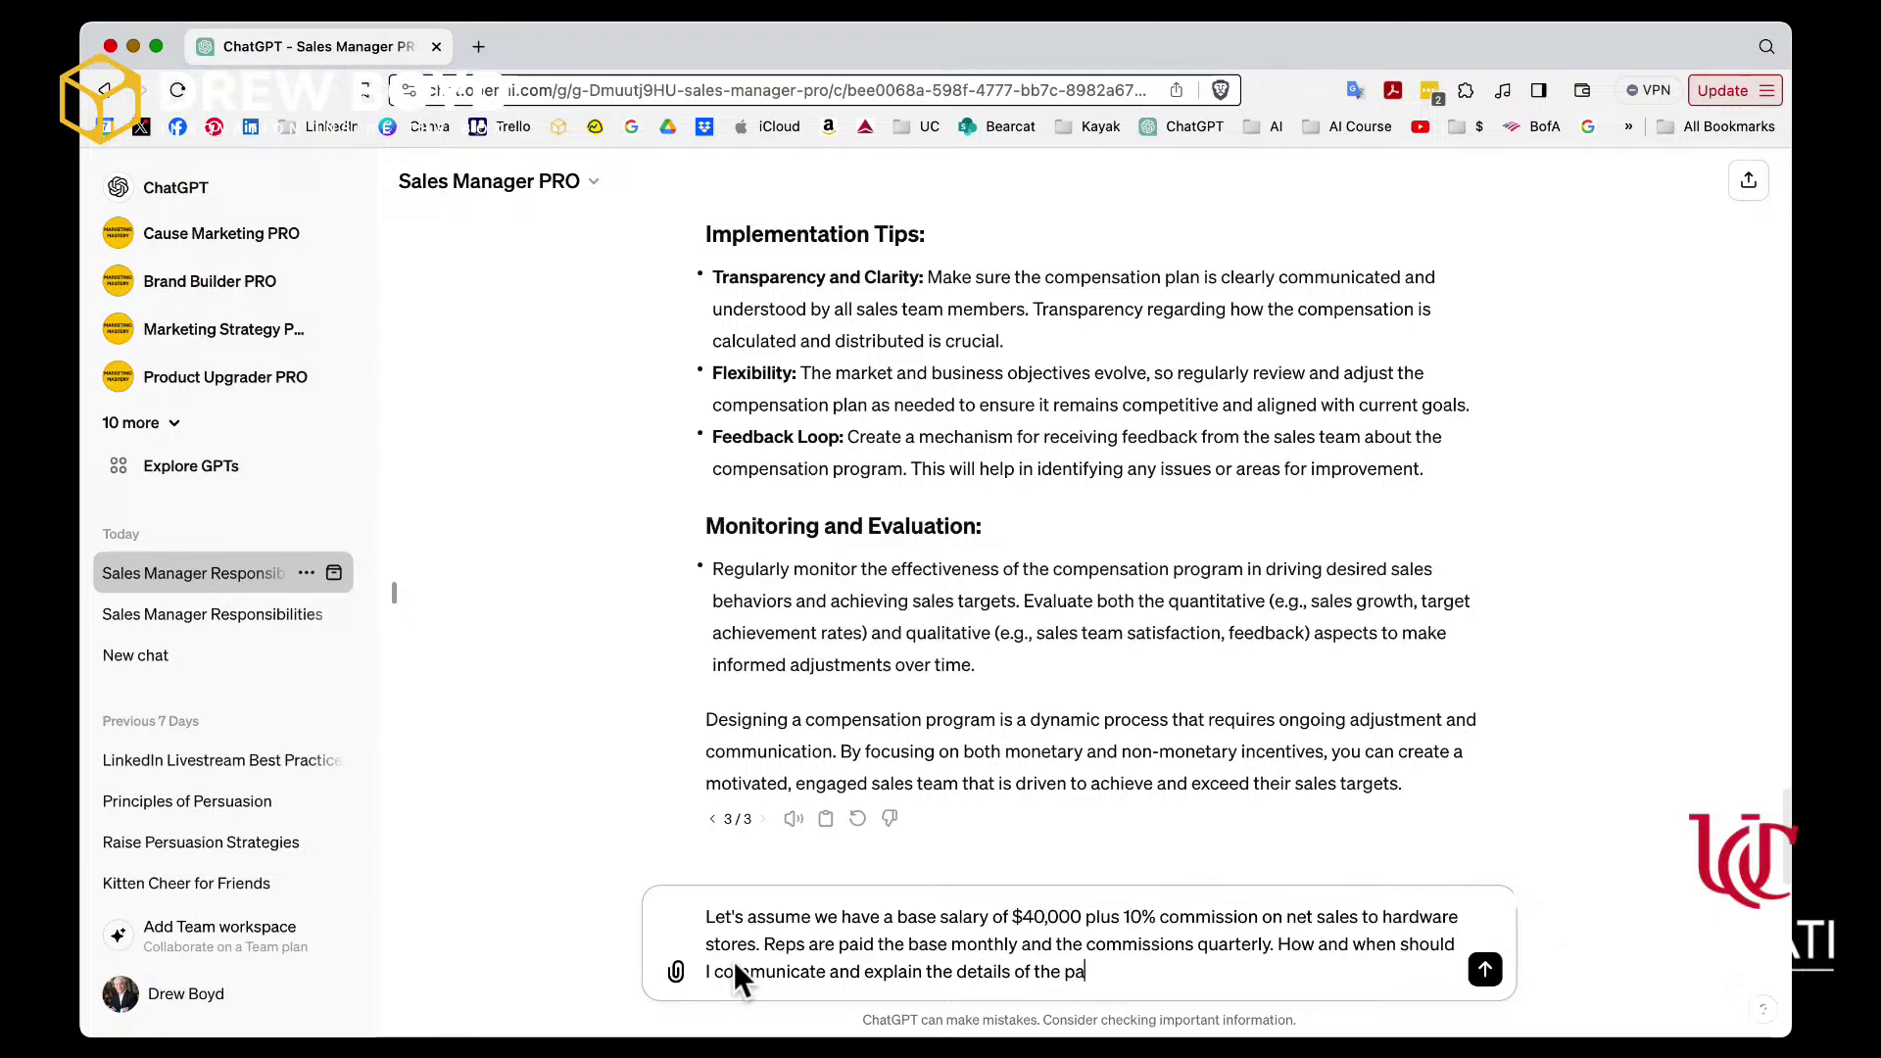
{"action": "type", "text": "yment approach?"}
{"action": "key", "text": "Return"}
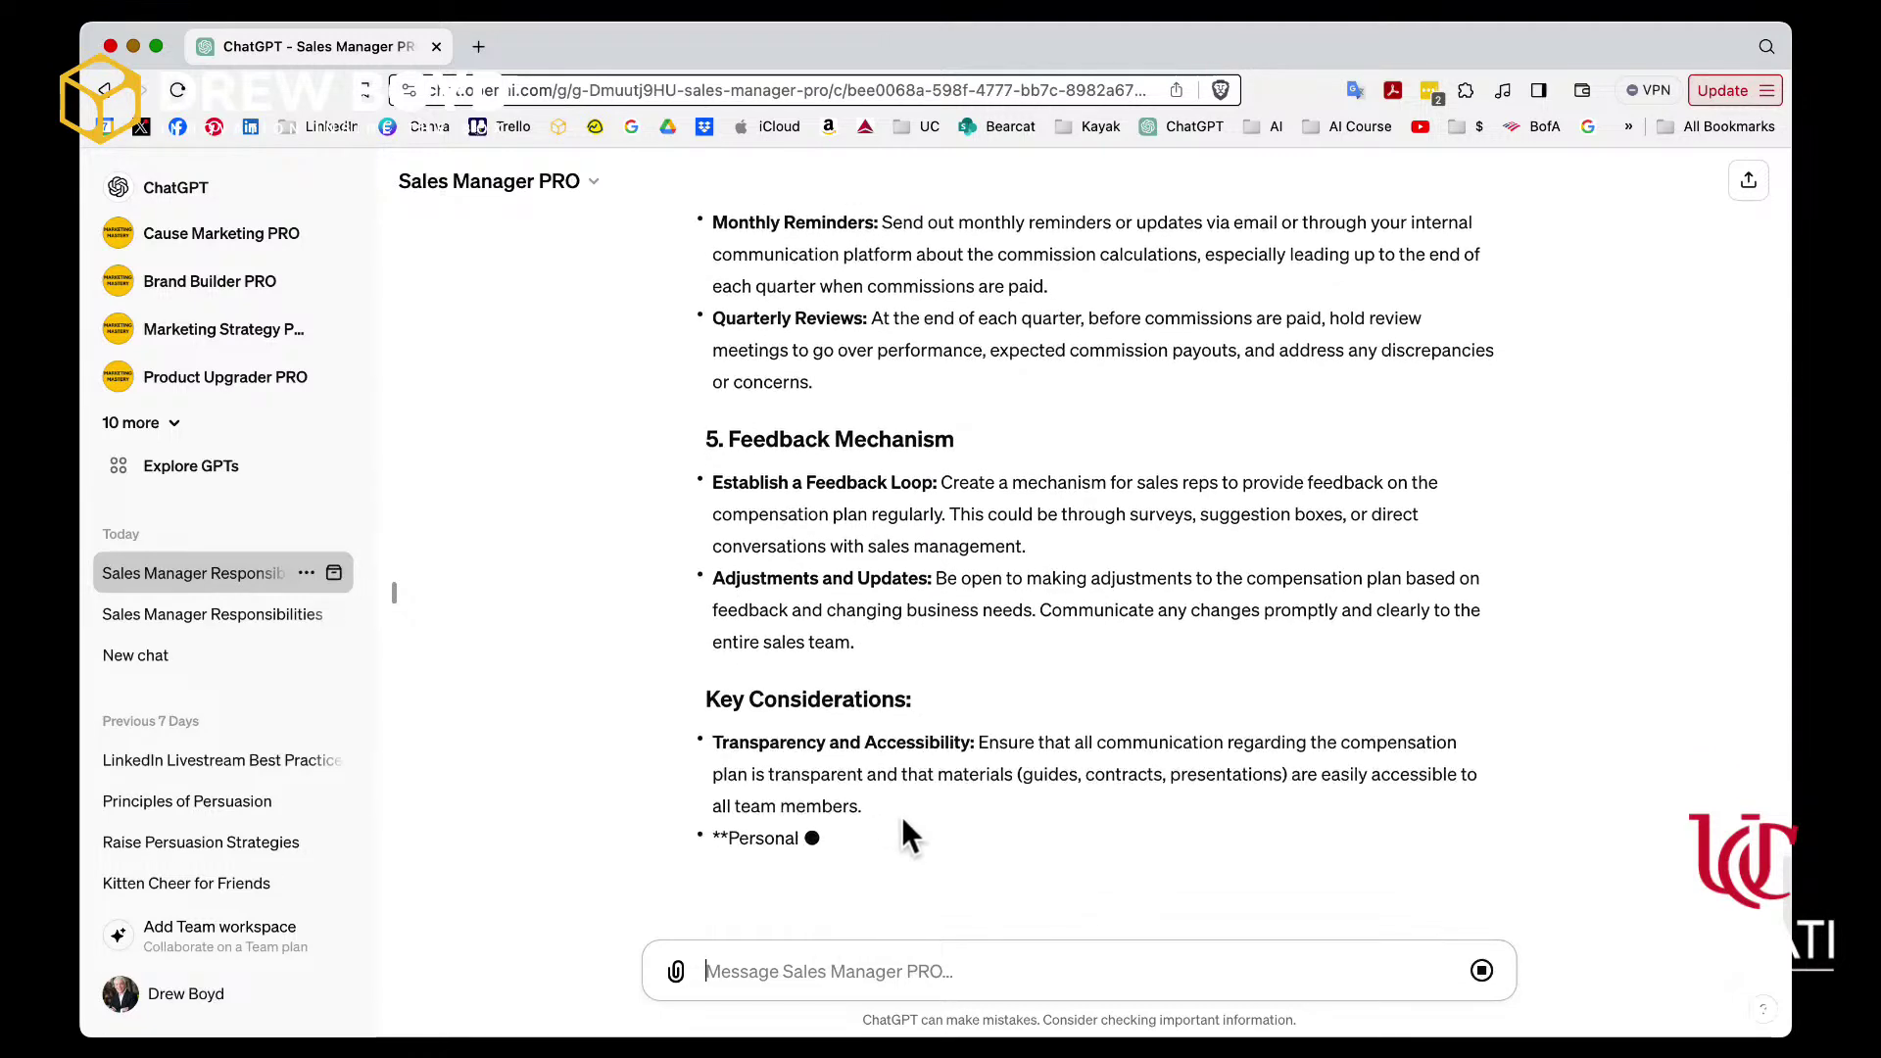
- Read through the response on communicating the compensation plan, from initial communication to the feedback mechanism and key considerations
{"action": "scroll", "coordinate": [904, 812], "scroll_direction": "up", "scroll_amount": 5}
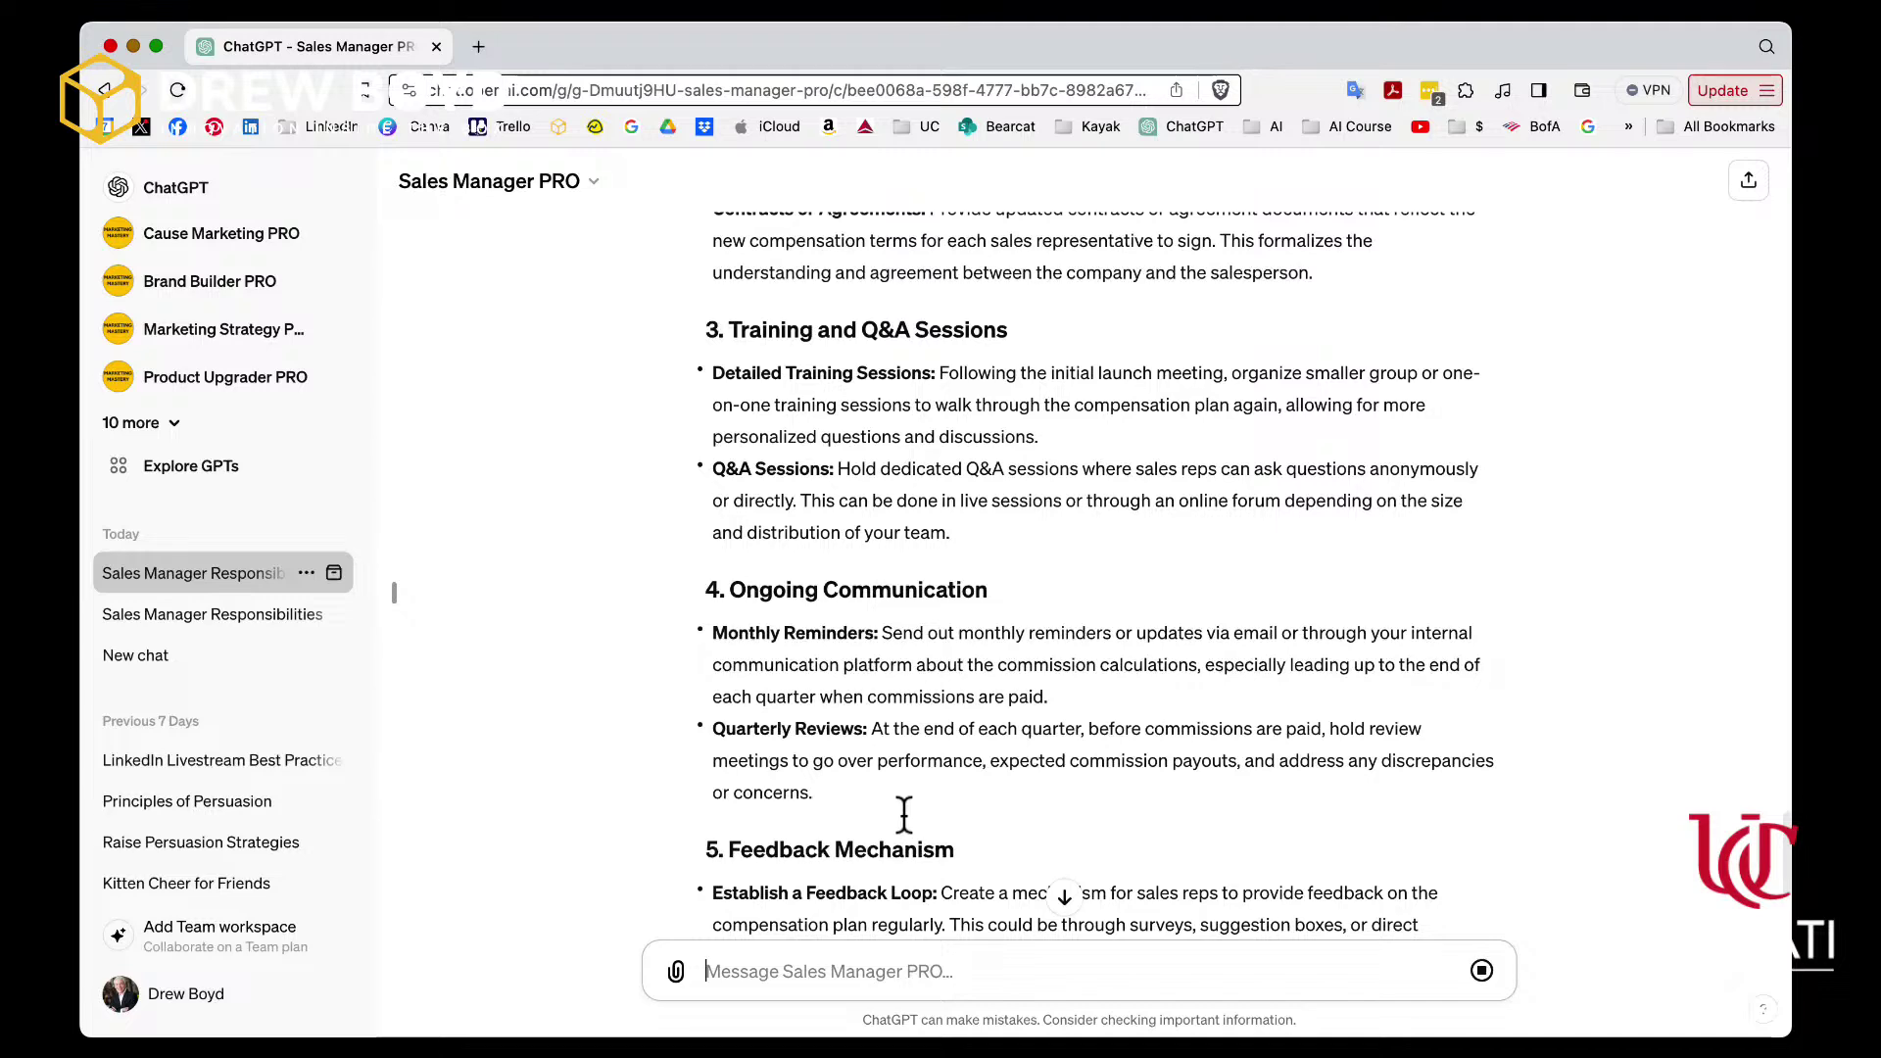
{"action": "scroll", "coordinate": [904, 813], "scroll_direction": "up", "scroll_amount": 3}
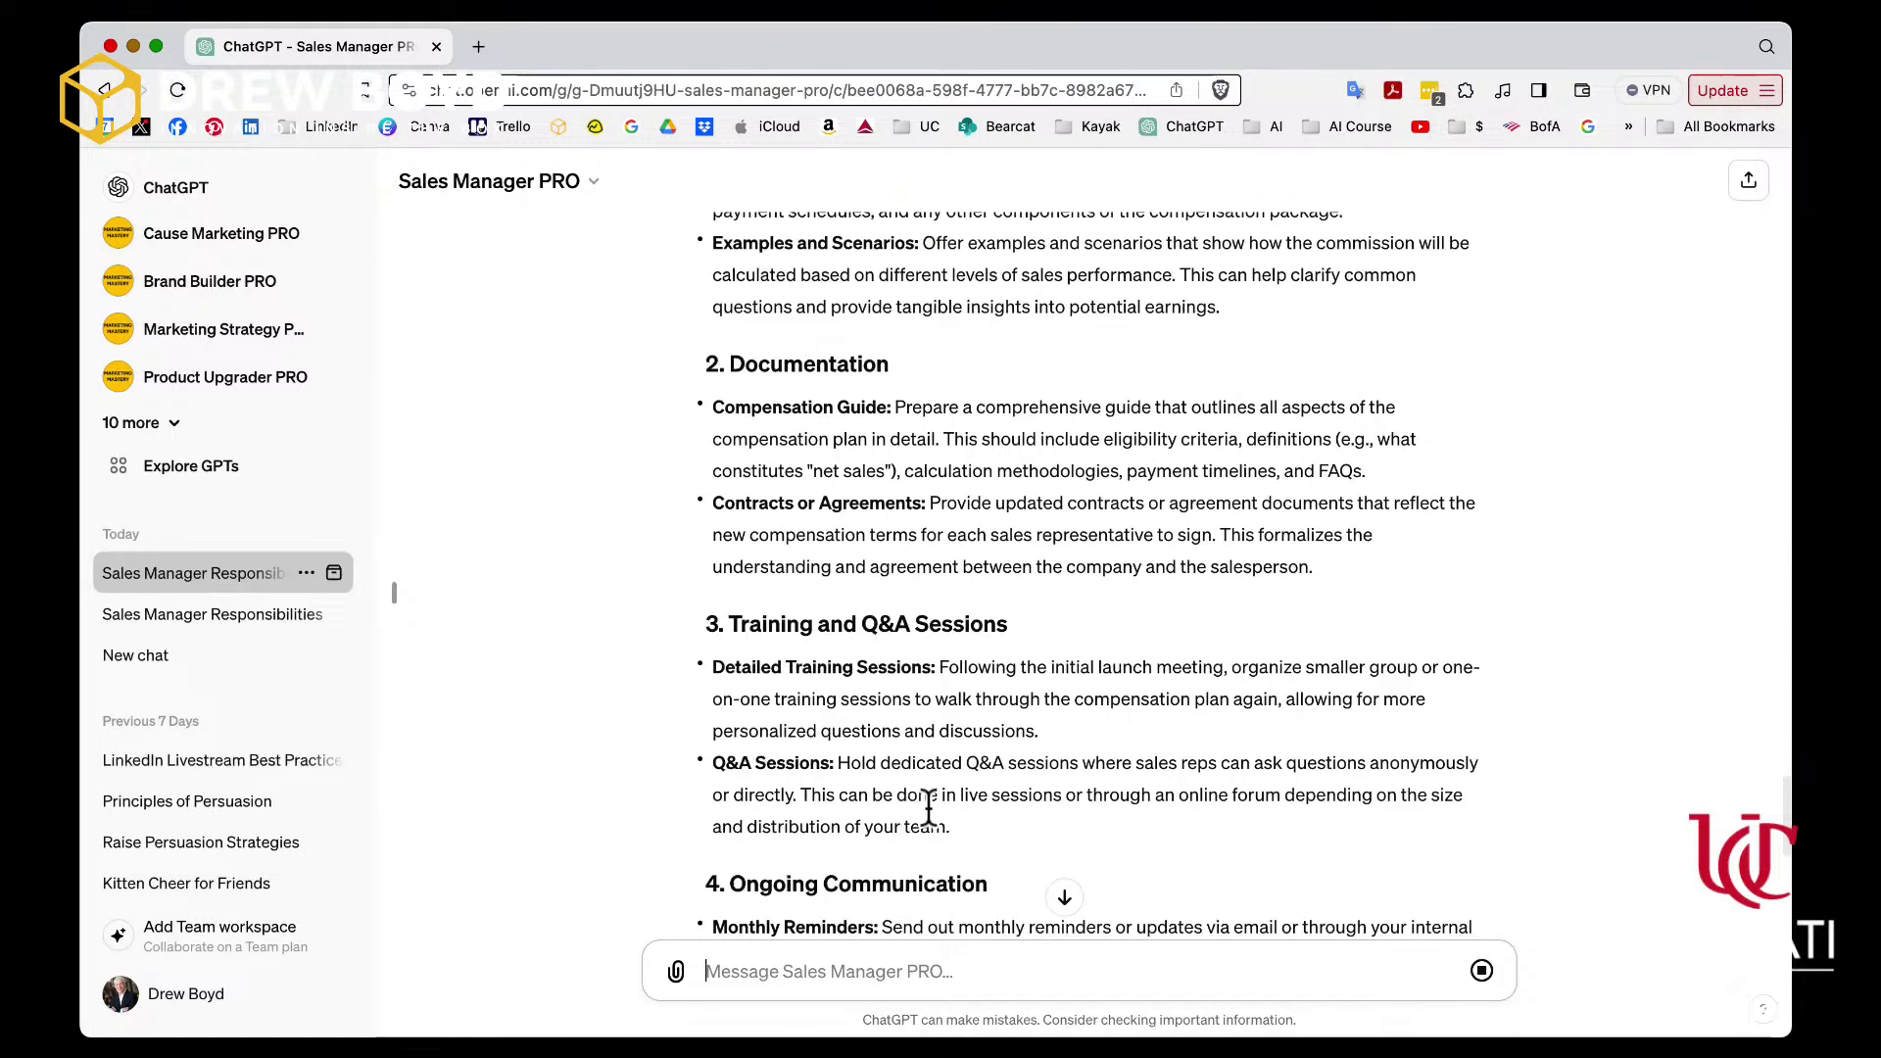
{"action": "scroll", "coordinate": [943, 805], "scroll_direction": "up", "scroll_amount": 3}
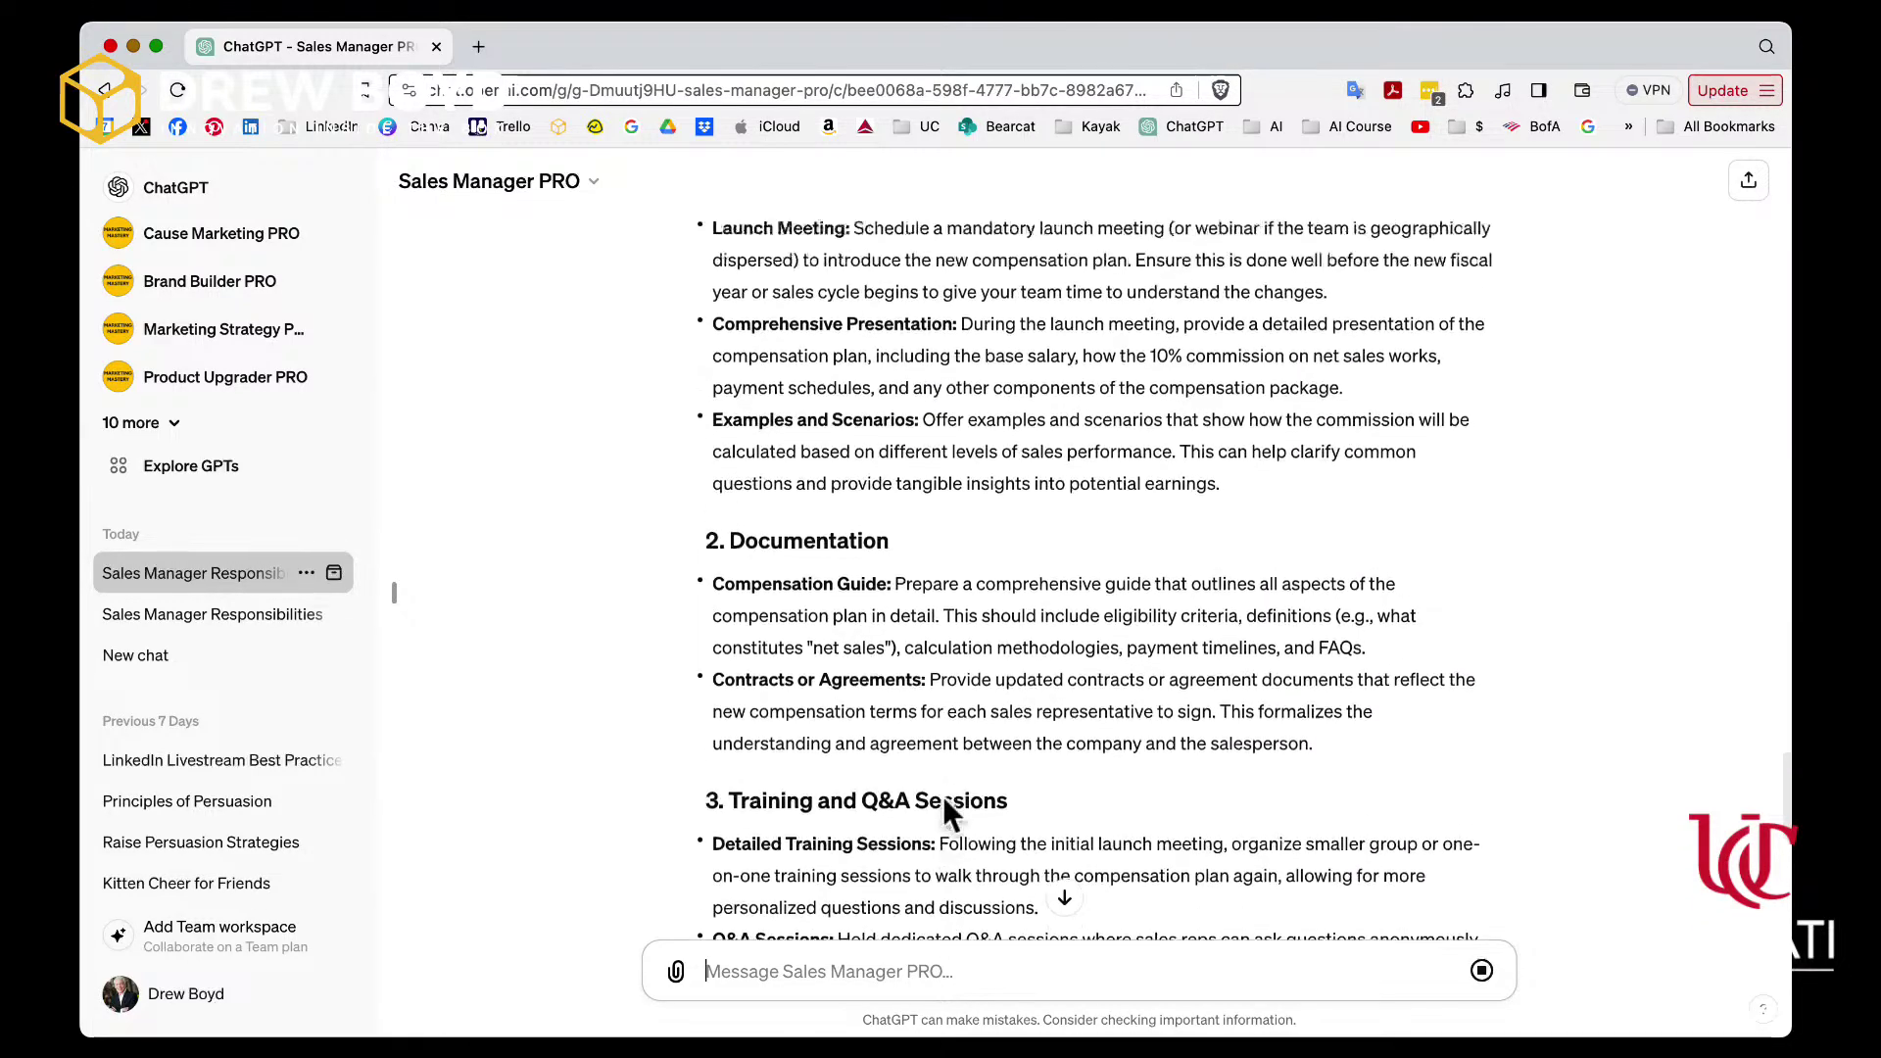
{"action": "scroll", "coordinate": [943, 802], "scroll_direction": "up", "scroll_amount": 1}
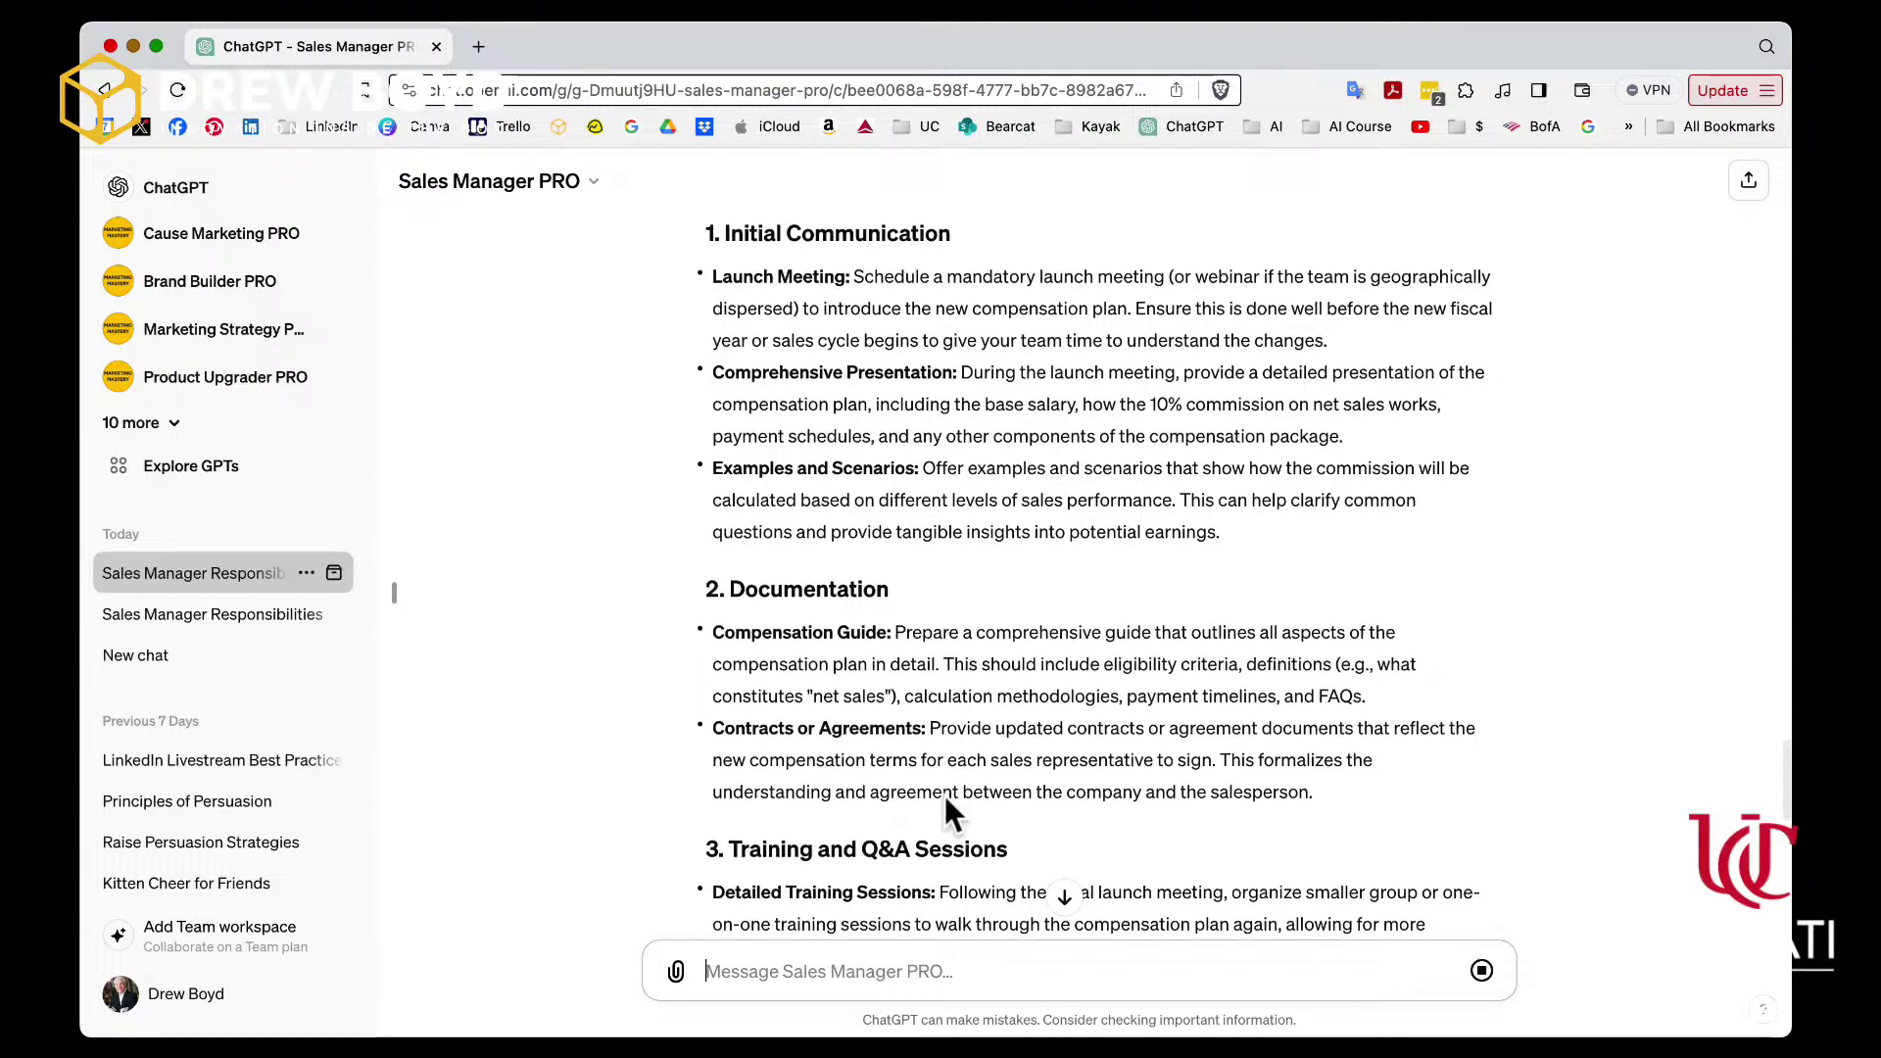
{"action": "scroll", "coordinate": [944, 795], "scroll_direction": "down", "scroll_amount": 1}
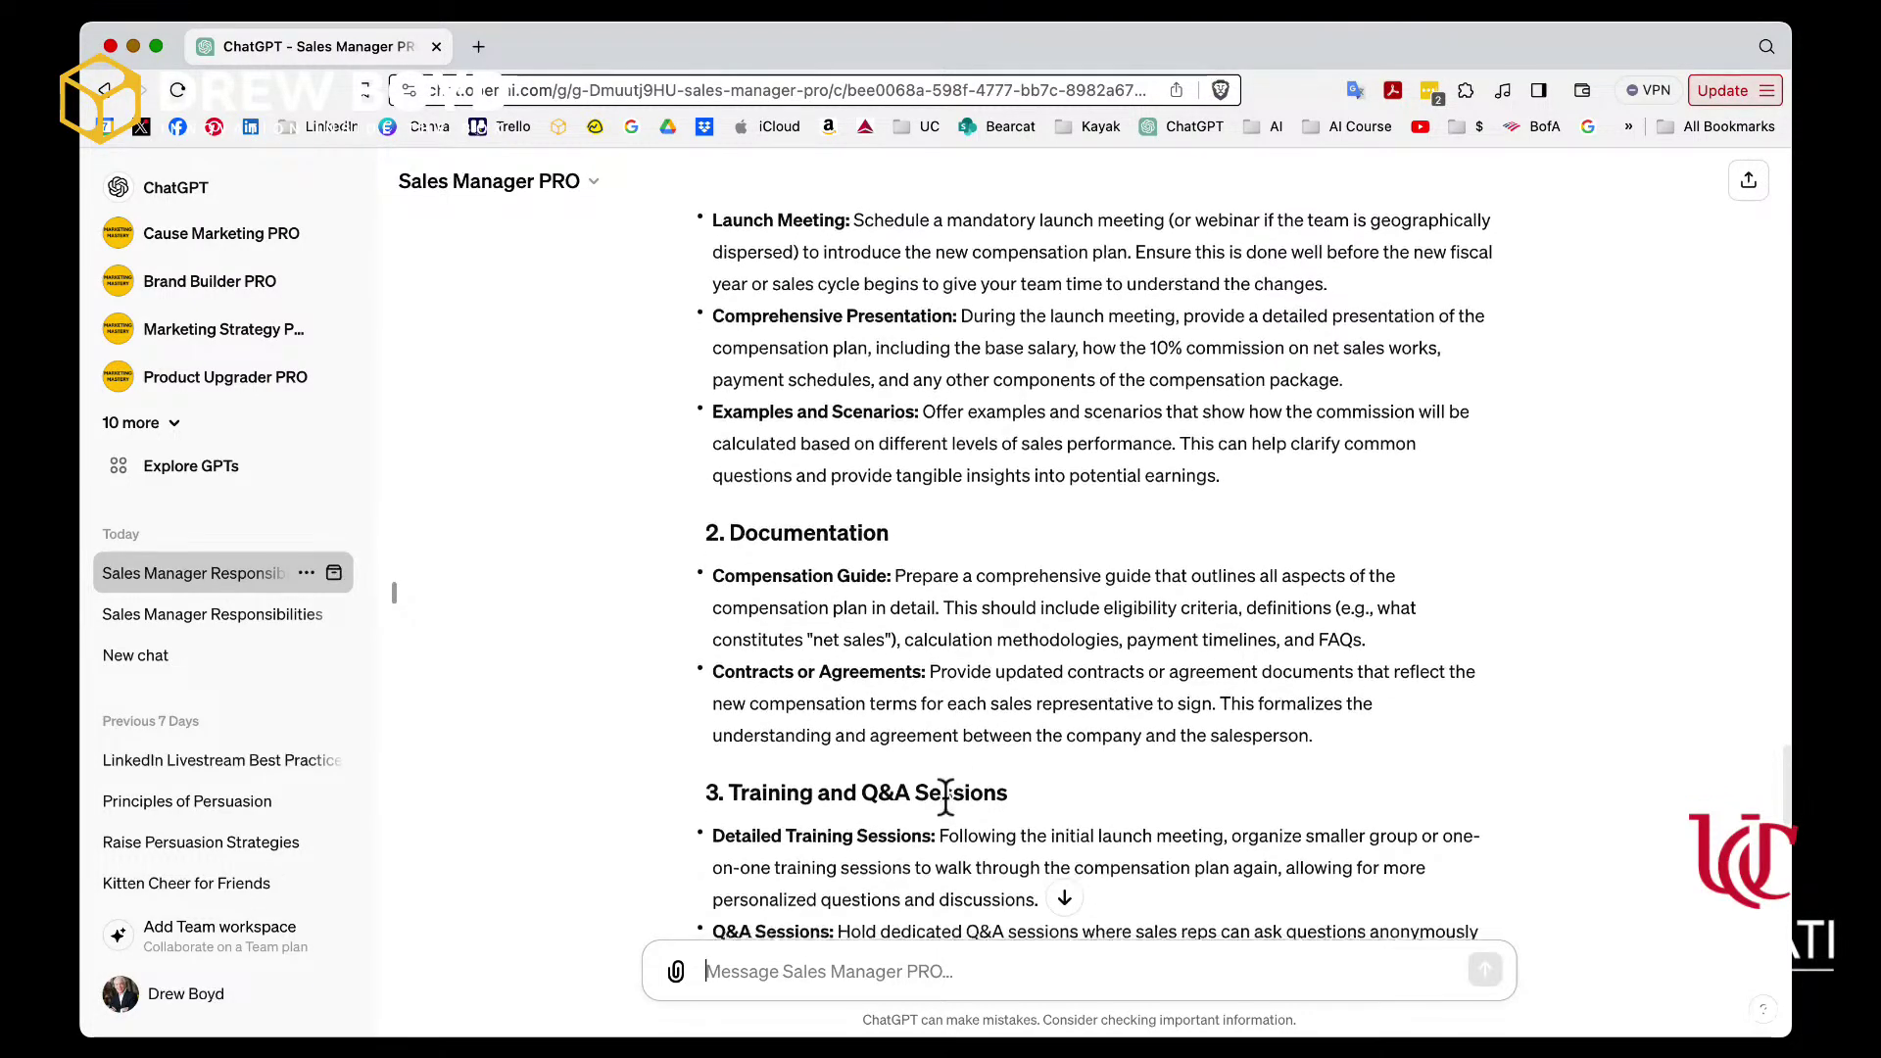
{"action": "scroll", "coordinate": [944, 796], "scroll_direction": "down", "scroll_amount": 1}
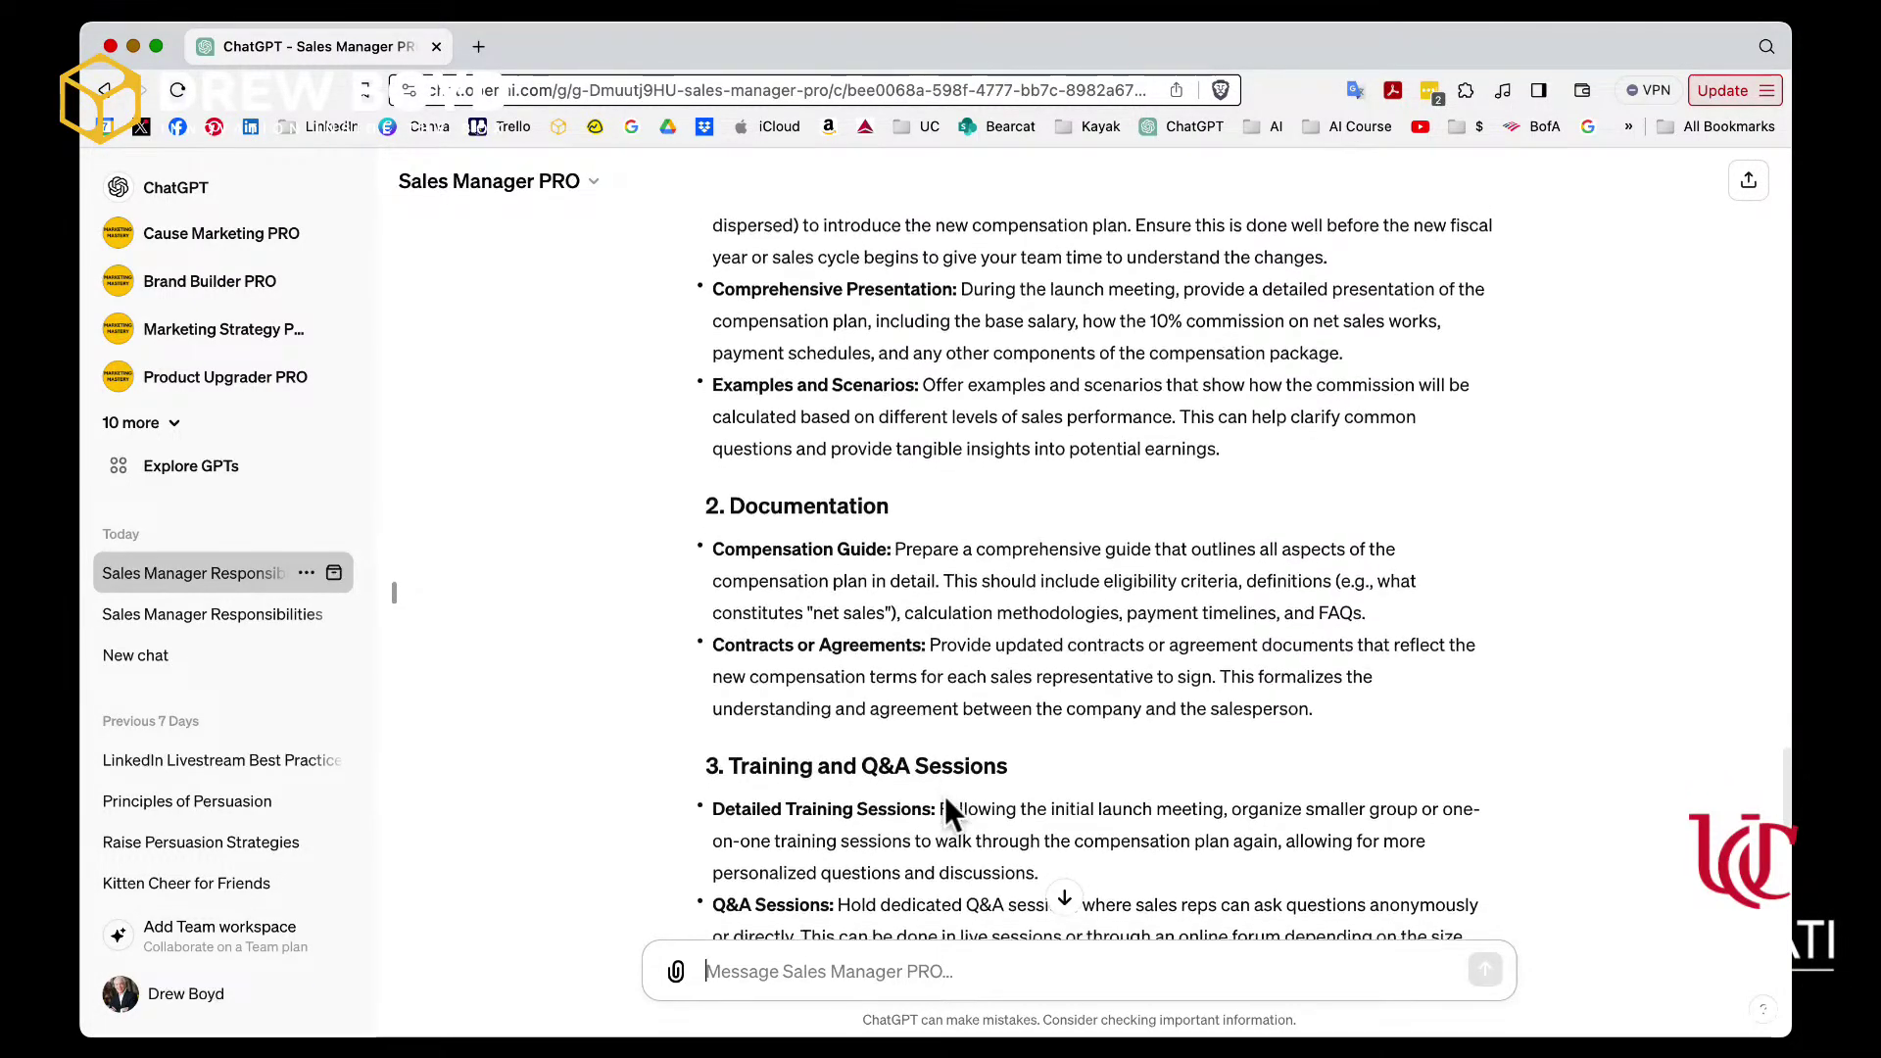
{"action": "scroll", "coordinate": [944, 795], "scroll_direction": "down", "scroll_amount": 1}
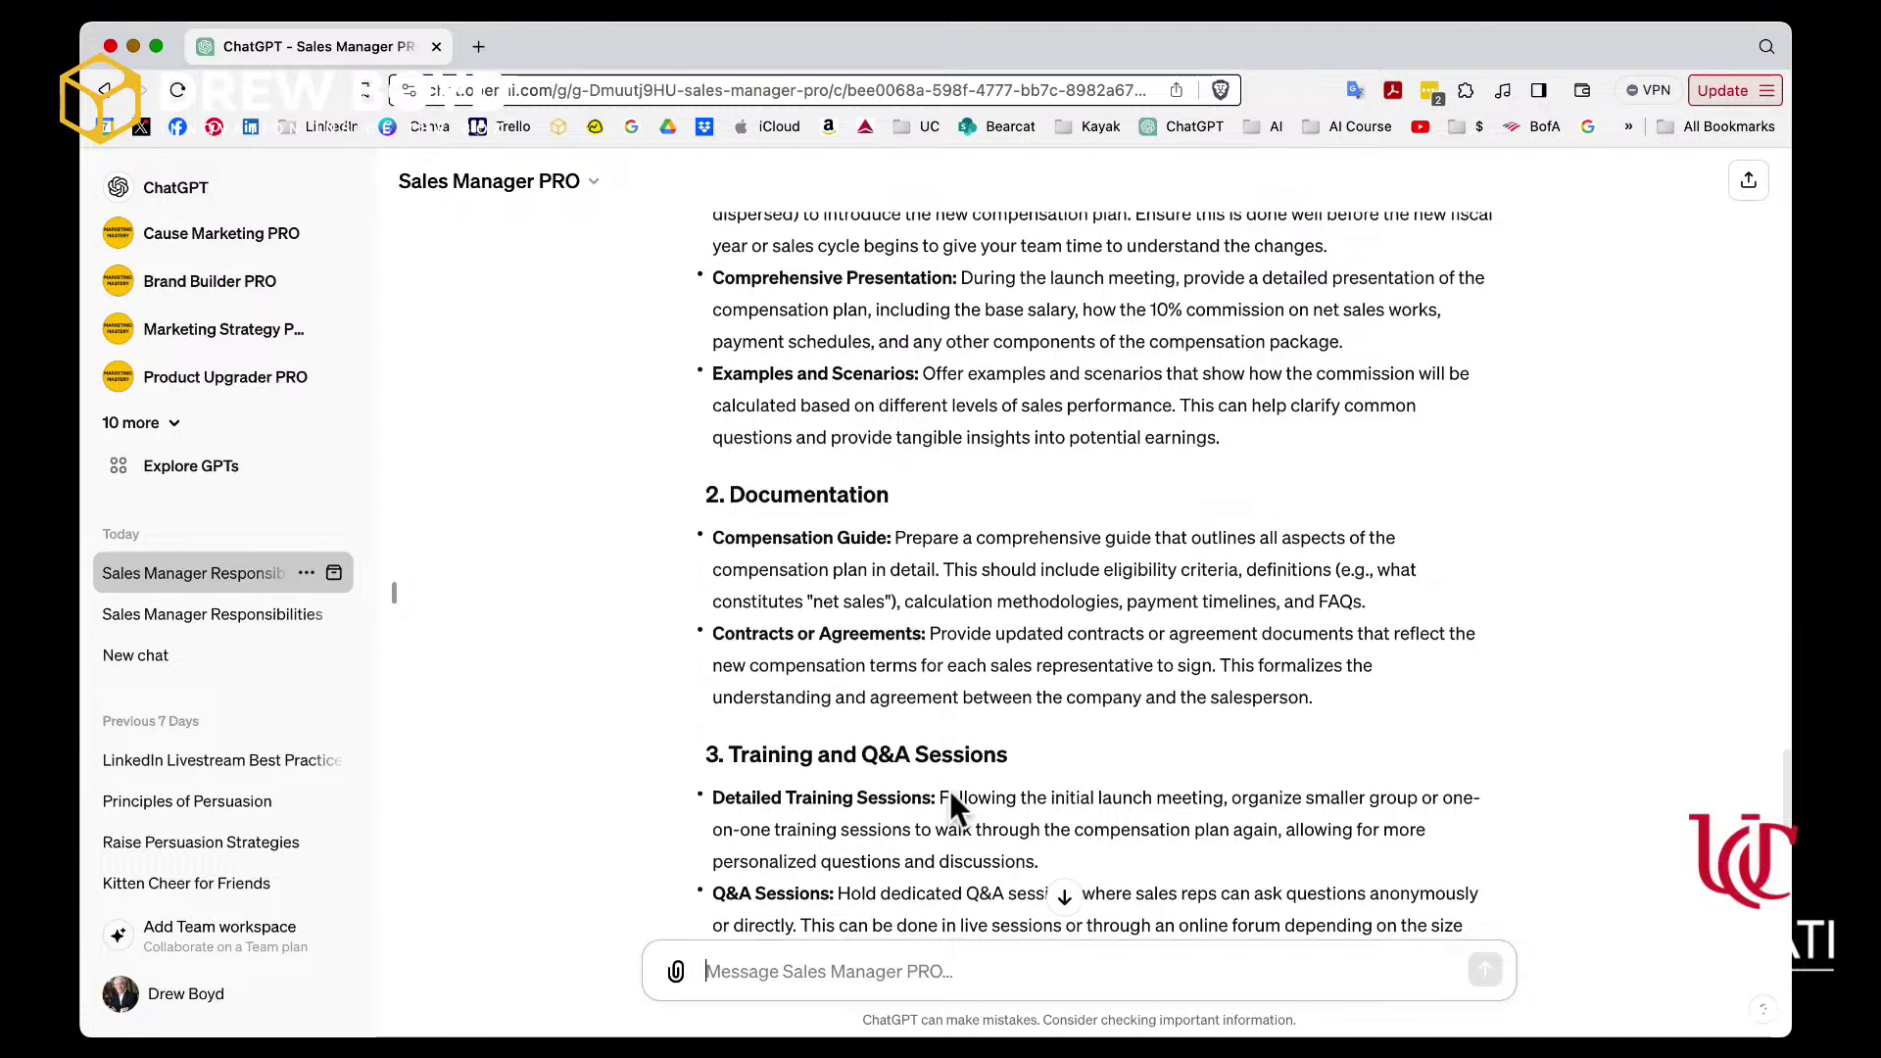
{"action": "scroll", "coordinate": [948, 795], "scroll_direction": "down", "scroll_amount": 2}
{"action": "scroll", "coordinate": [949, 798], "scroll_direction": "down", "scroll_amount": 2}
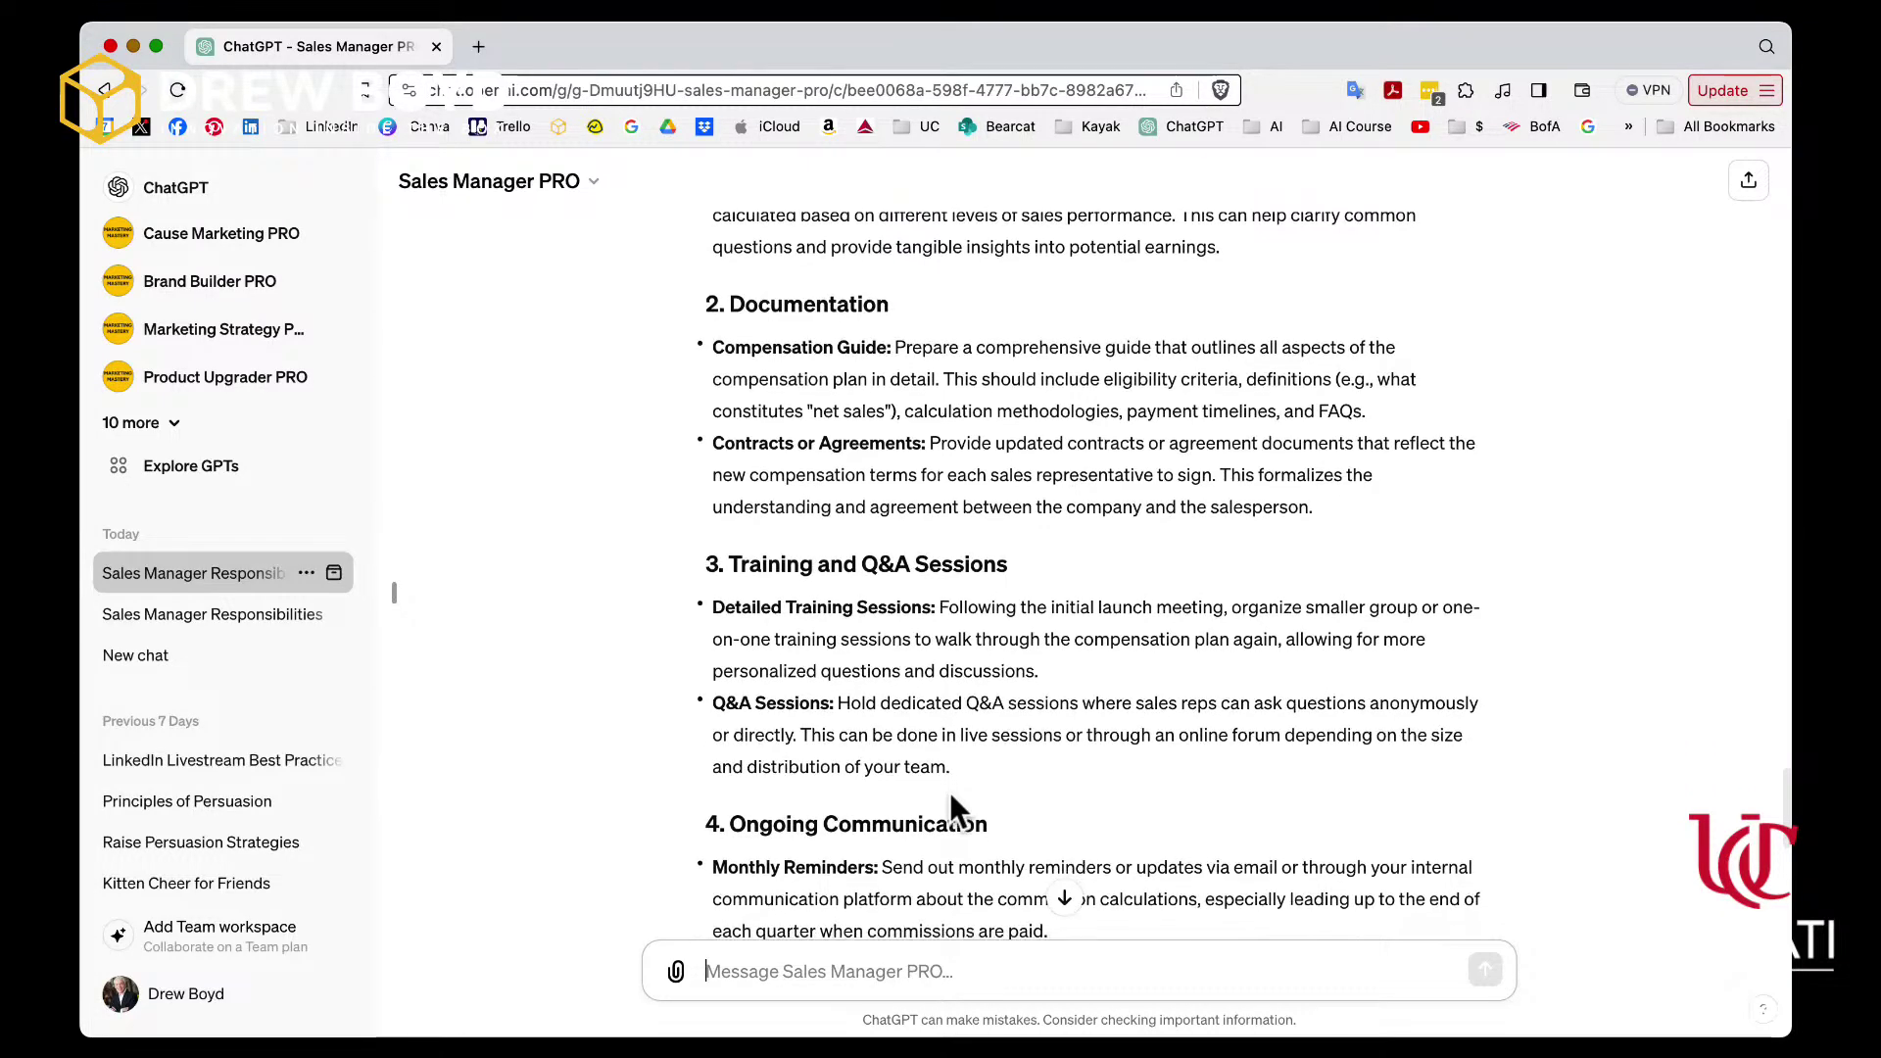
{"action": "scroll", "coordinate": [949, 798], "scroll_direction": "down", "scroll_amount": 4}
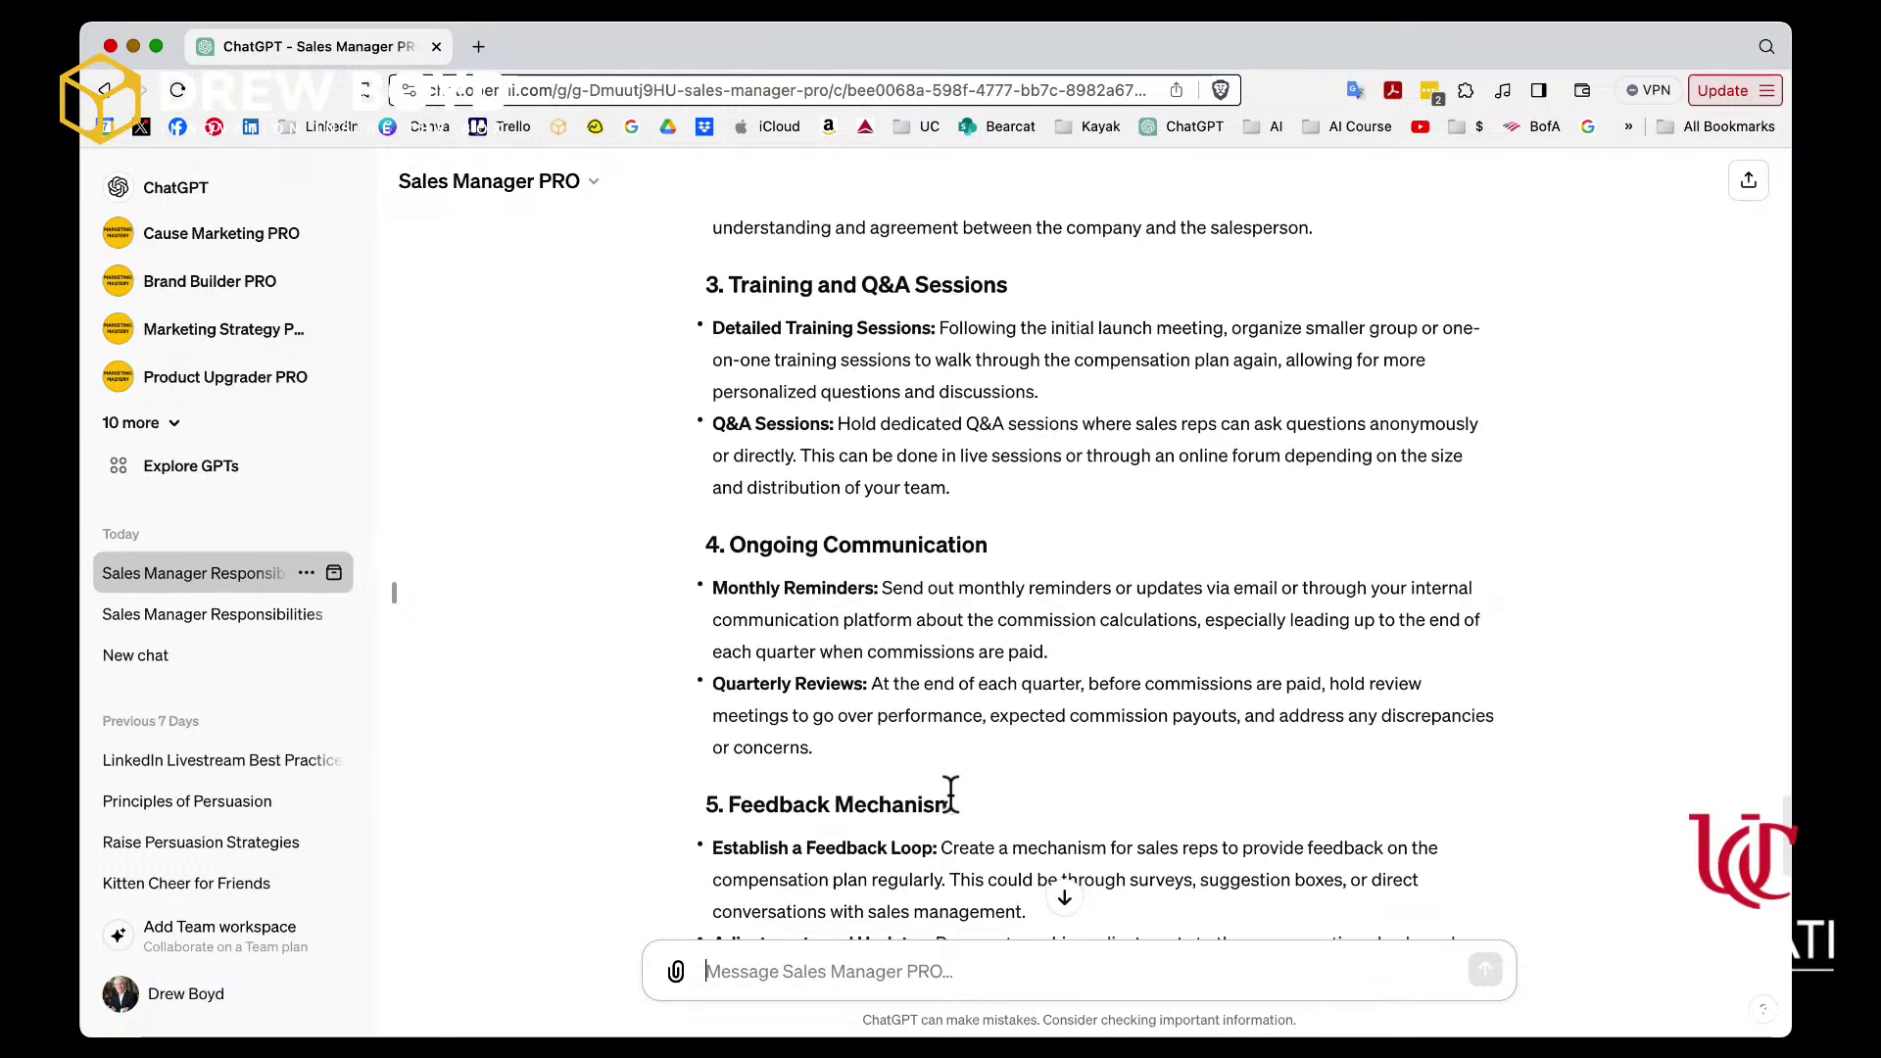
{"action": "scroll", "coordinate": [948, 796], "scroll_direction": "down", "scroll_amount": 3}
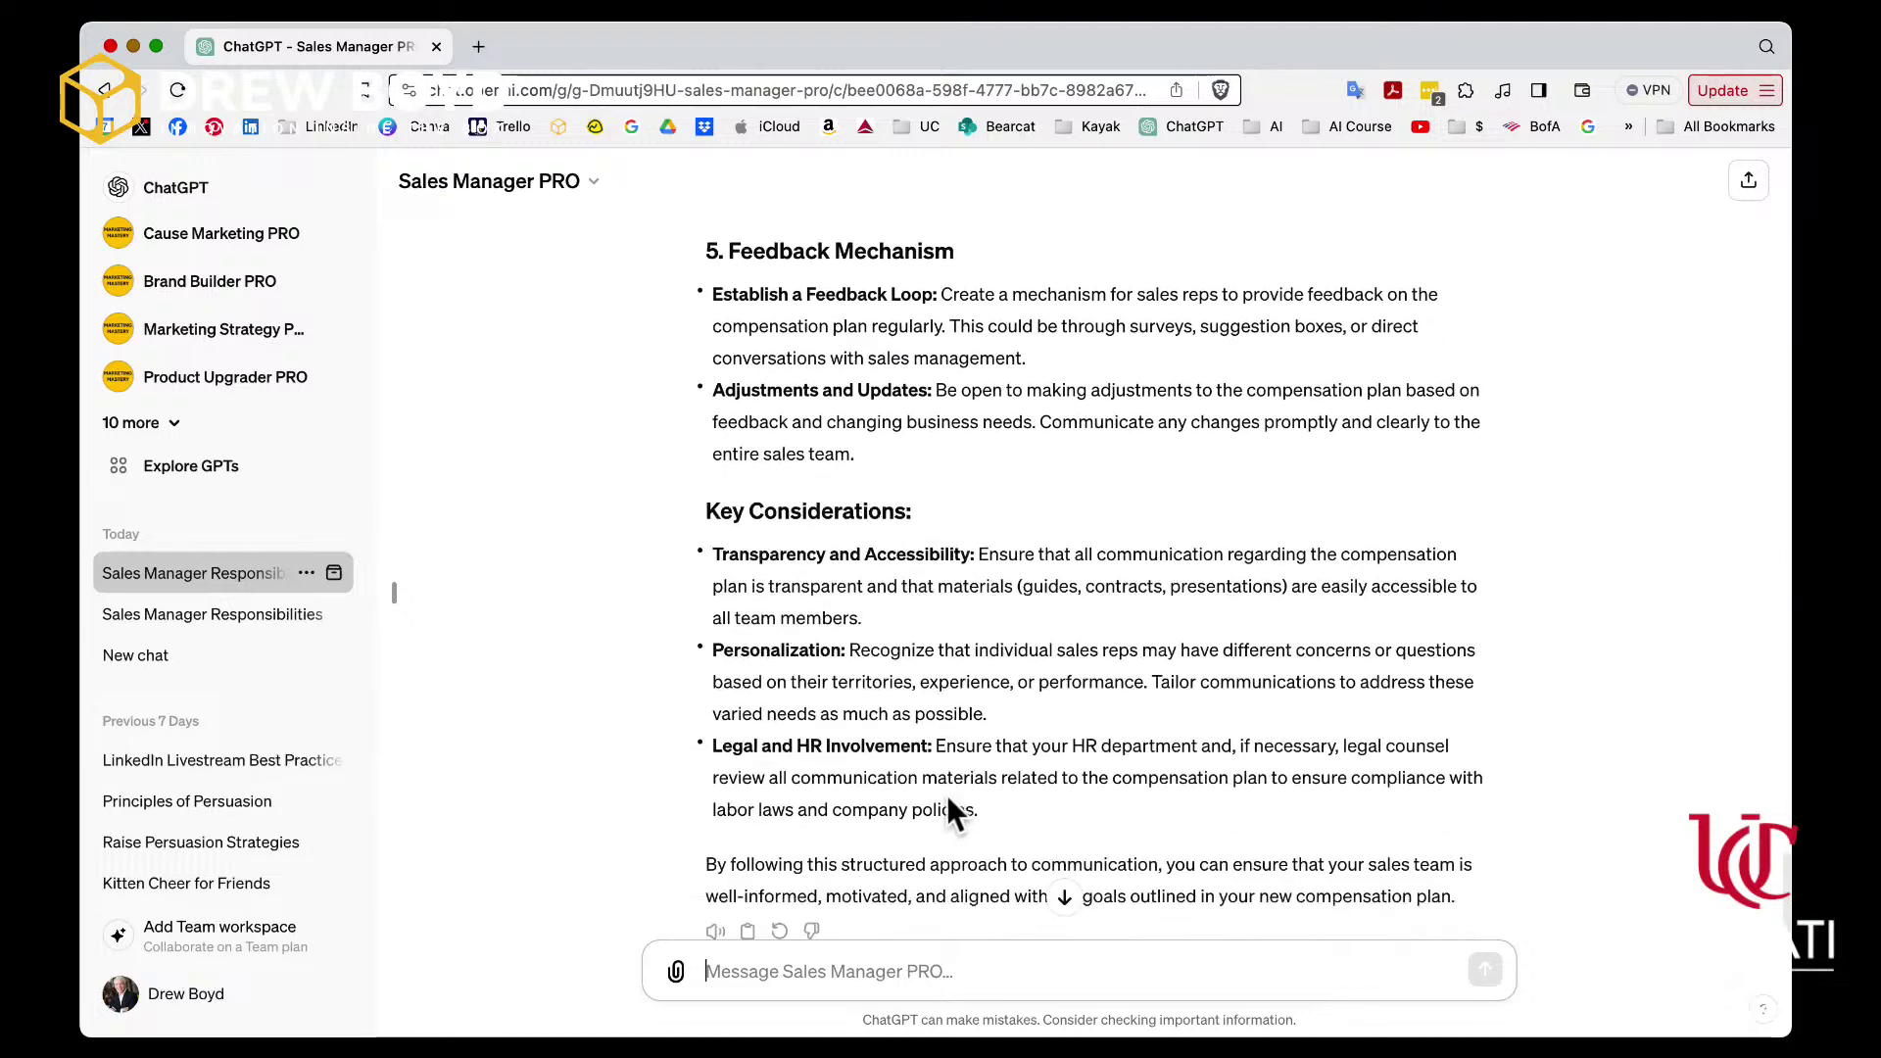
{"action": "scroll", "coordinate": [945, 797], "scroll_direction": "down", "scroll_amount": 1}
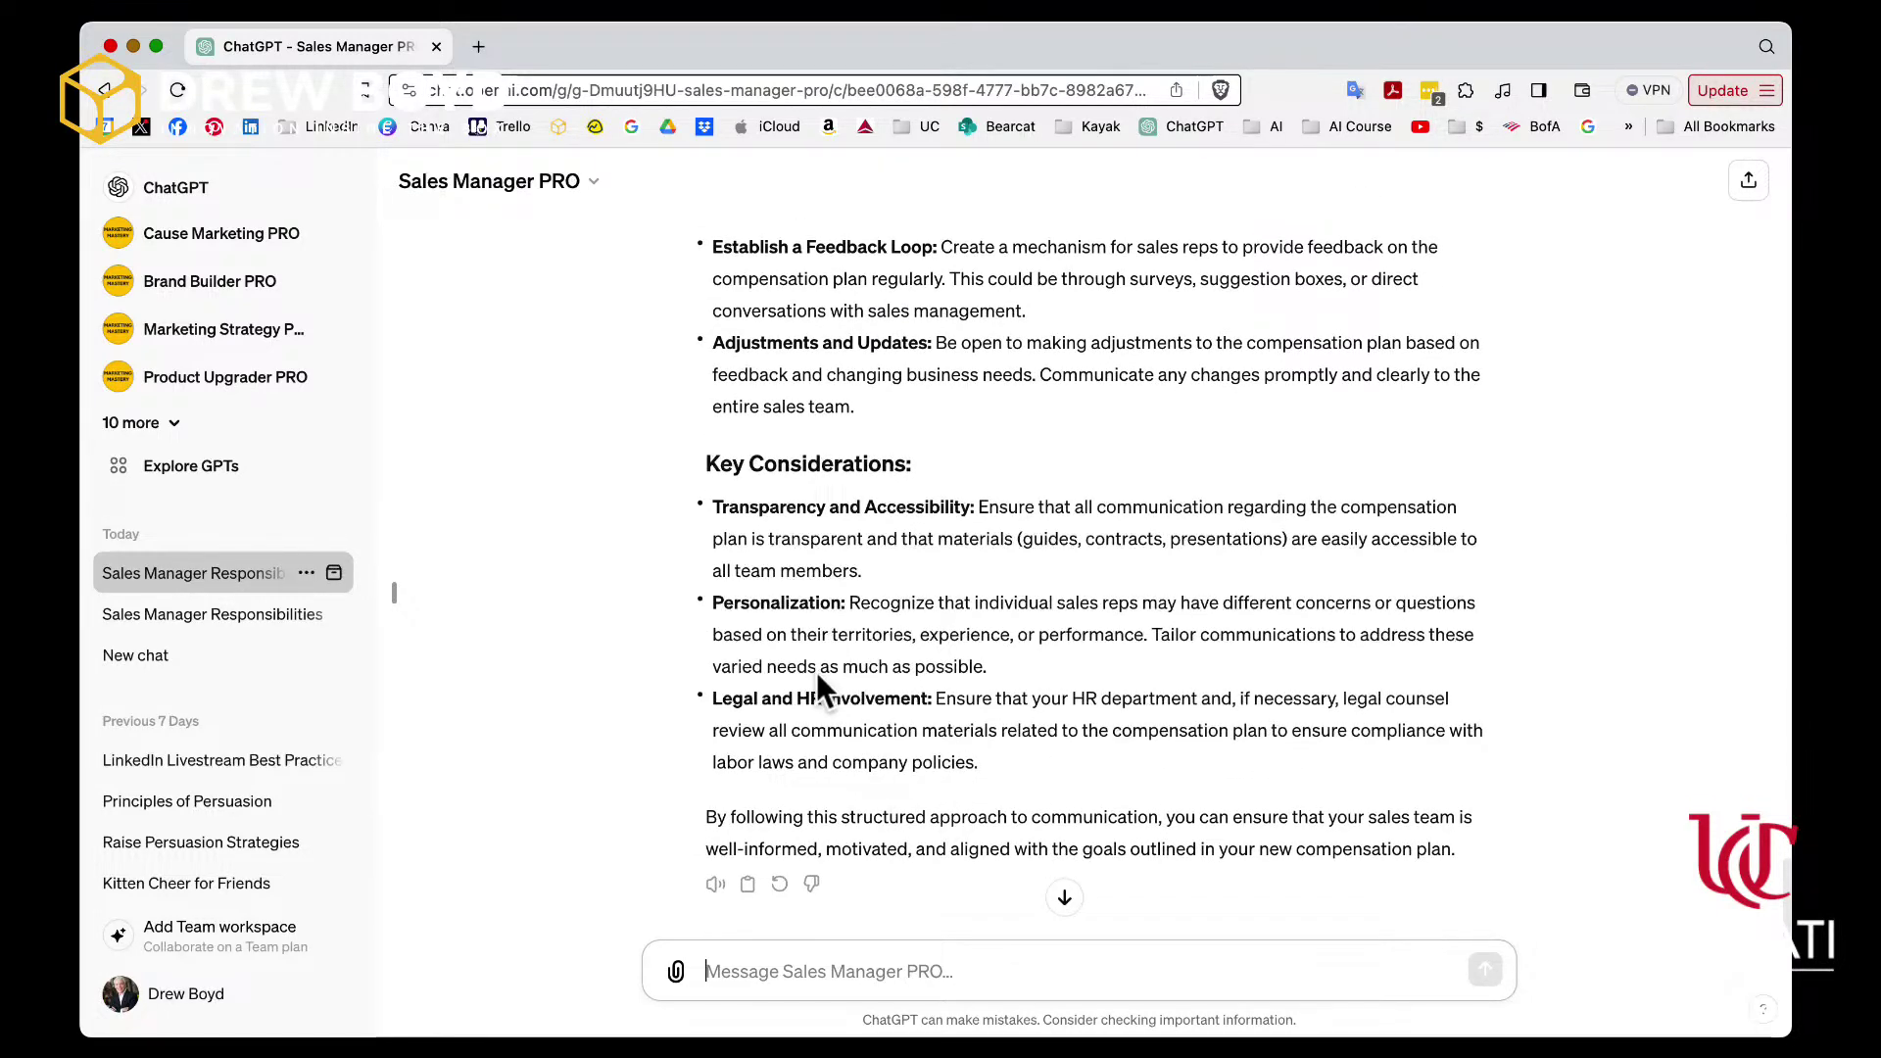
{"action": "scroll", "coordinate": [815, 674], "scroll_direction": "down", "scroll_amount": 1}
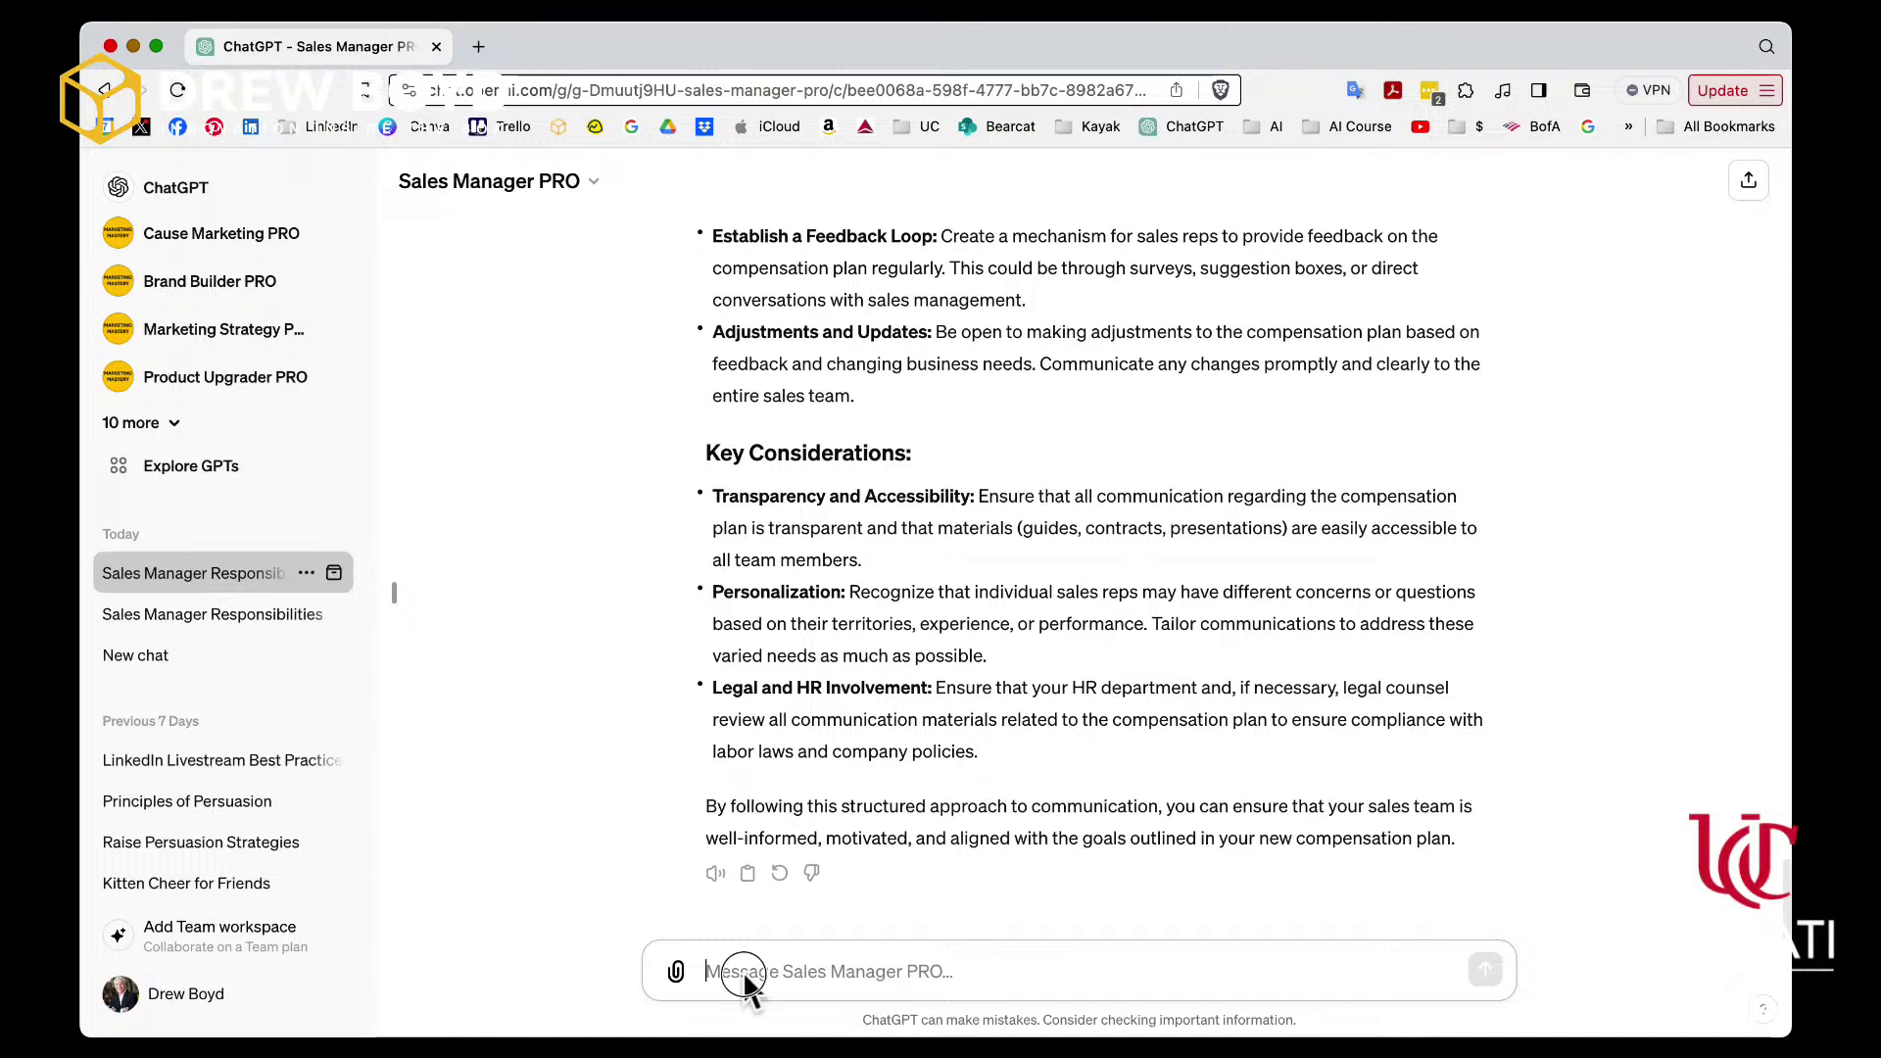
- Send "What about family members of the sales person? Do they need to understand the compensation program? If so, how do I communicate it to them?"
{"action": "type", "text": "W"}
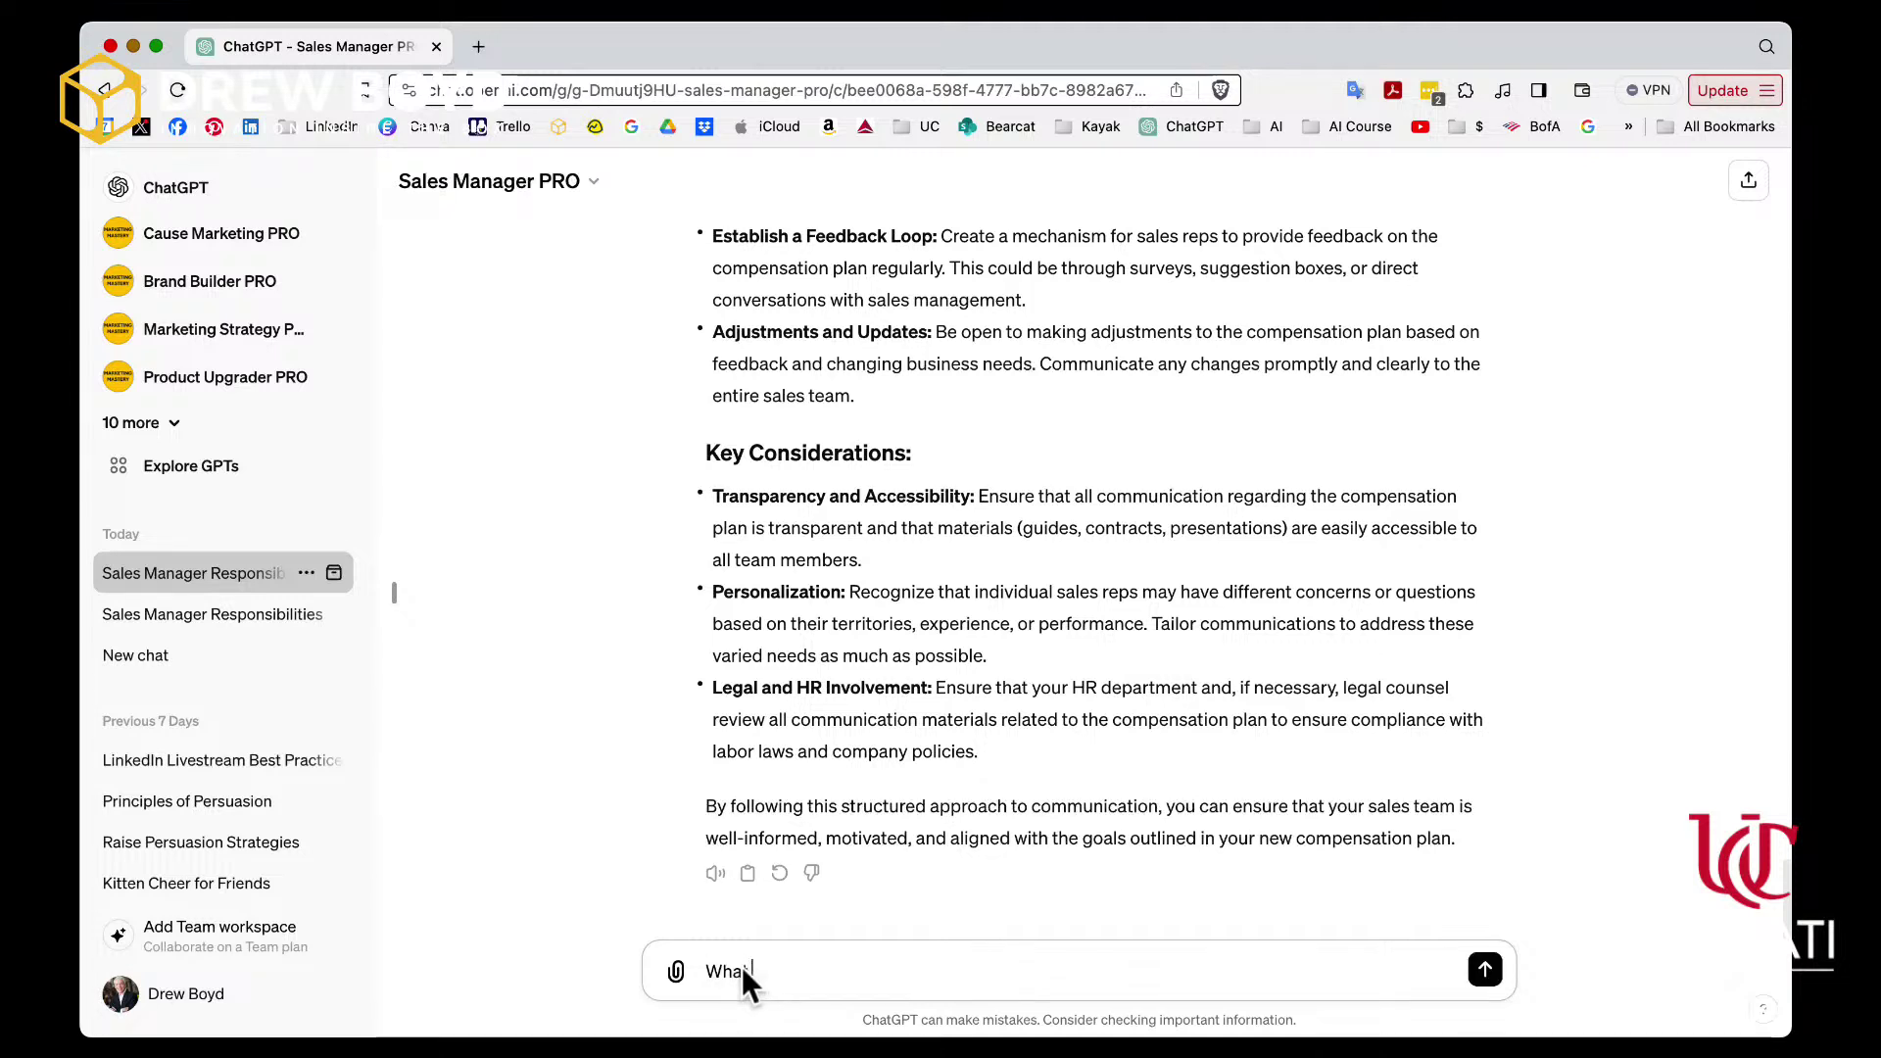
{"action": "type", "text": "hat about family members of the sales per"}
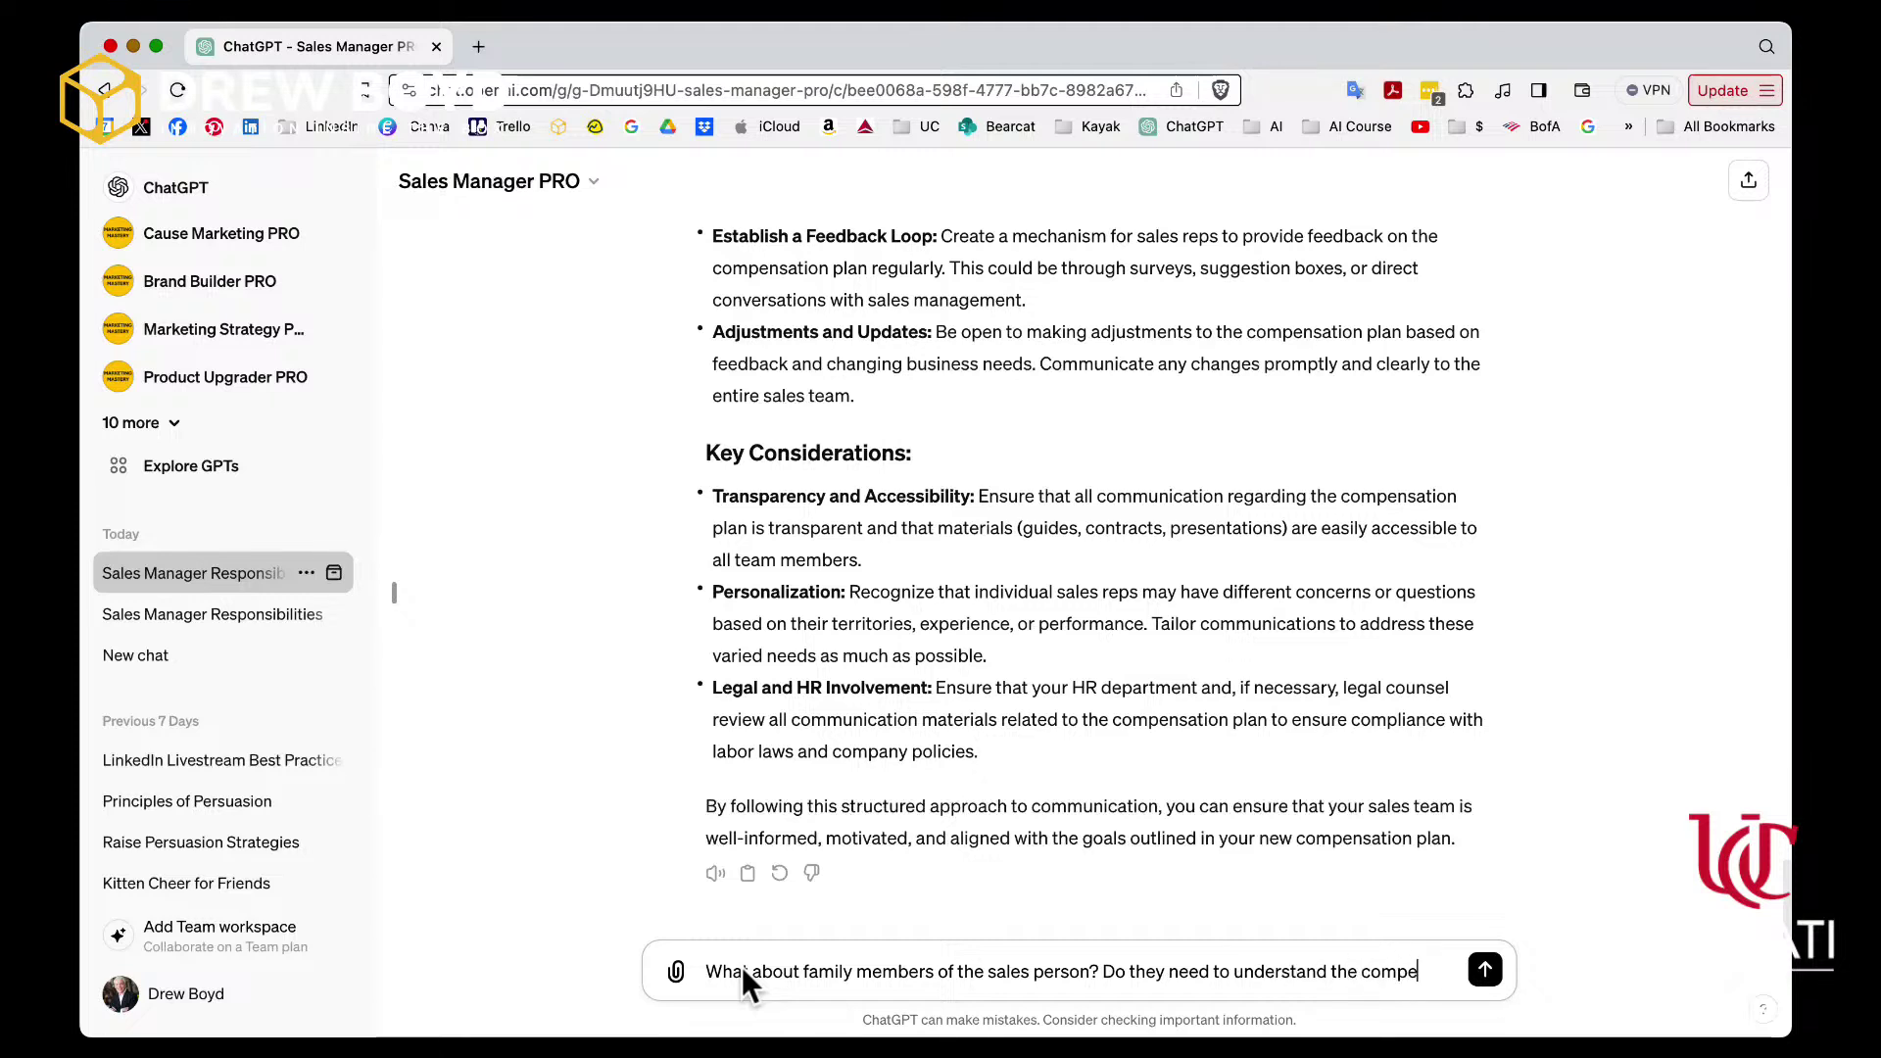
{"action": "type", "text": "tion progr"}
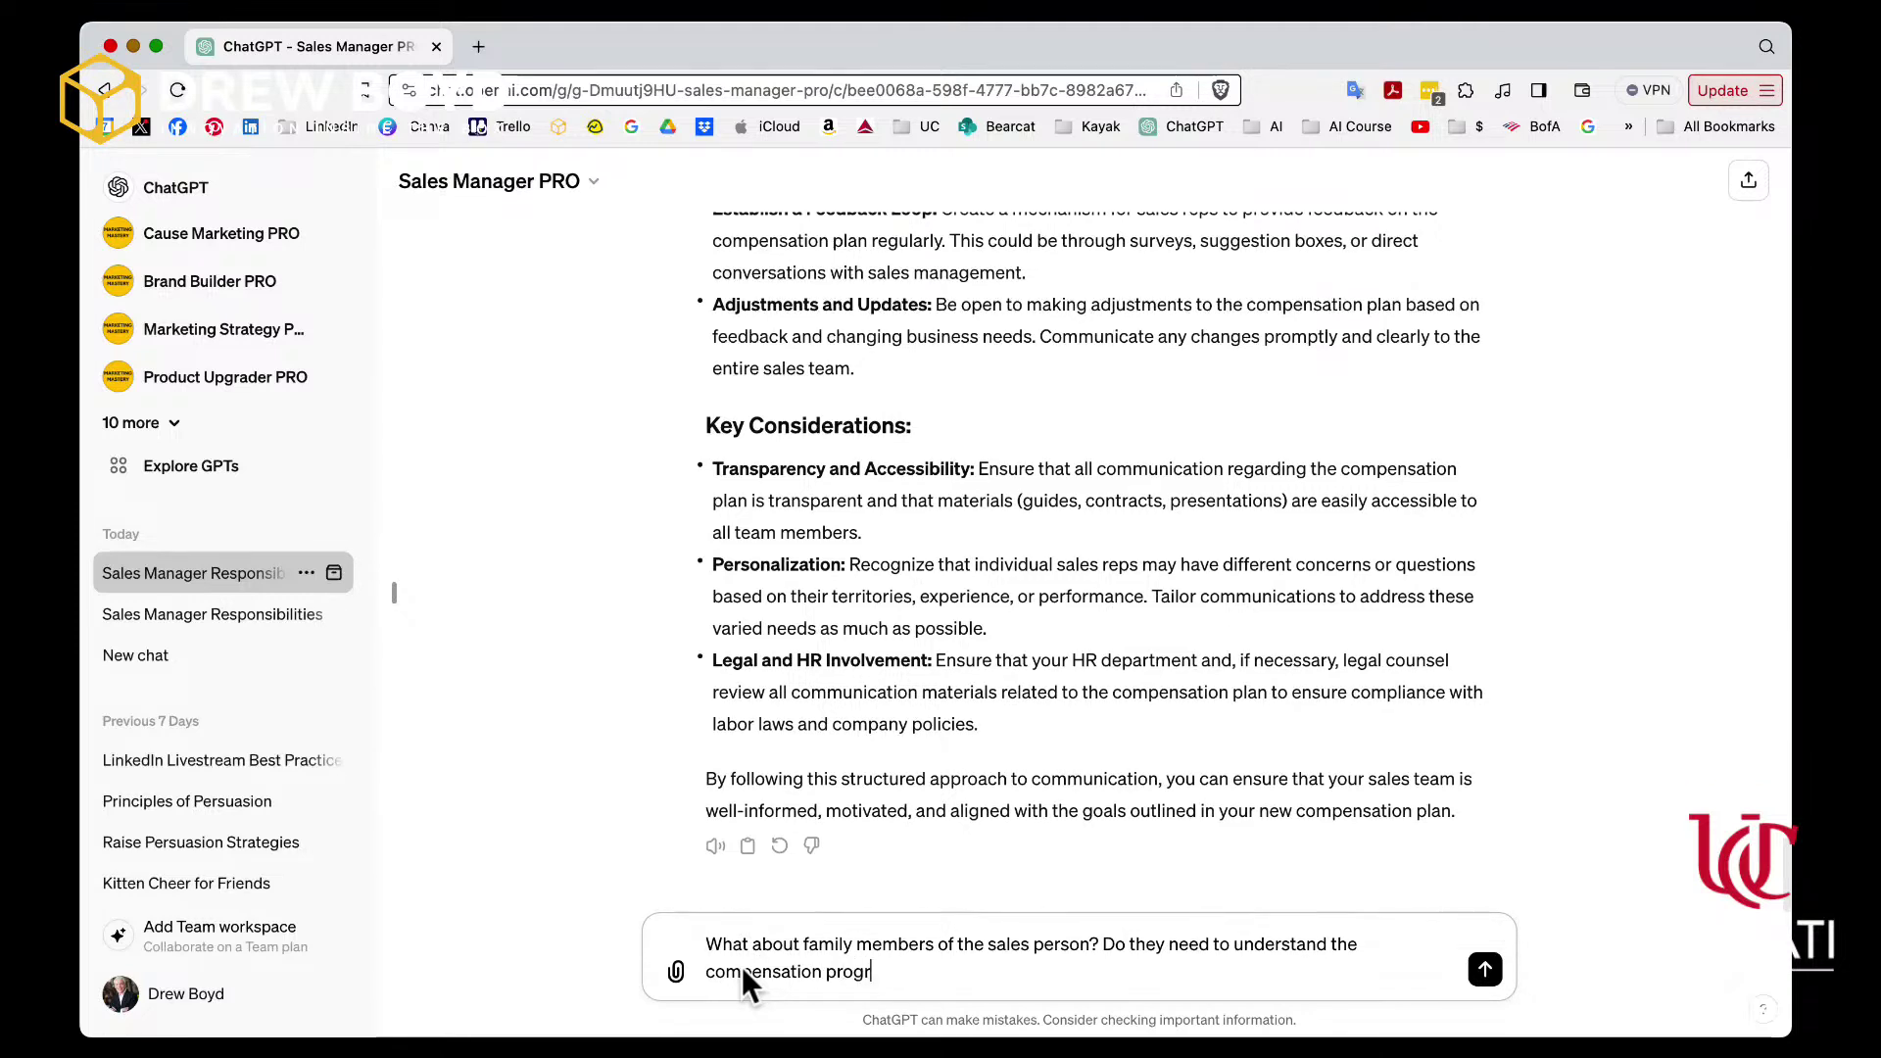
{"action": "type", "text": "am? IF"}
{"action": "key", "text": "BackSpace"}
{"action": "type", "text": "f so, how do I communicate it to them?"}
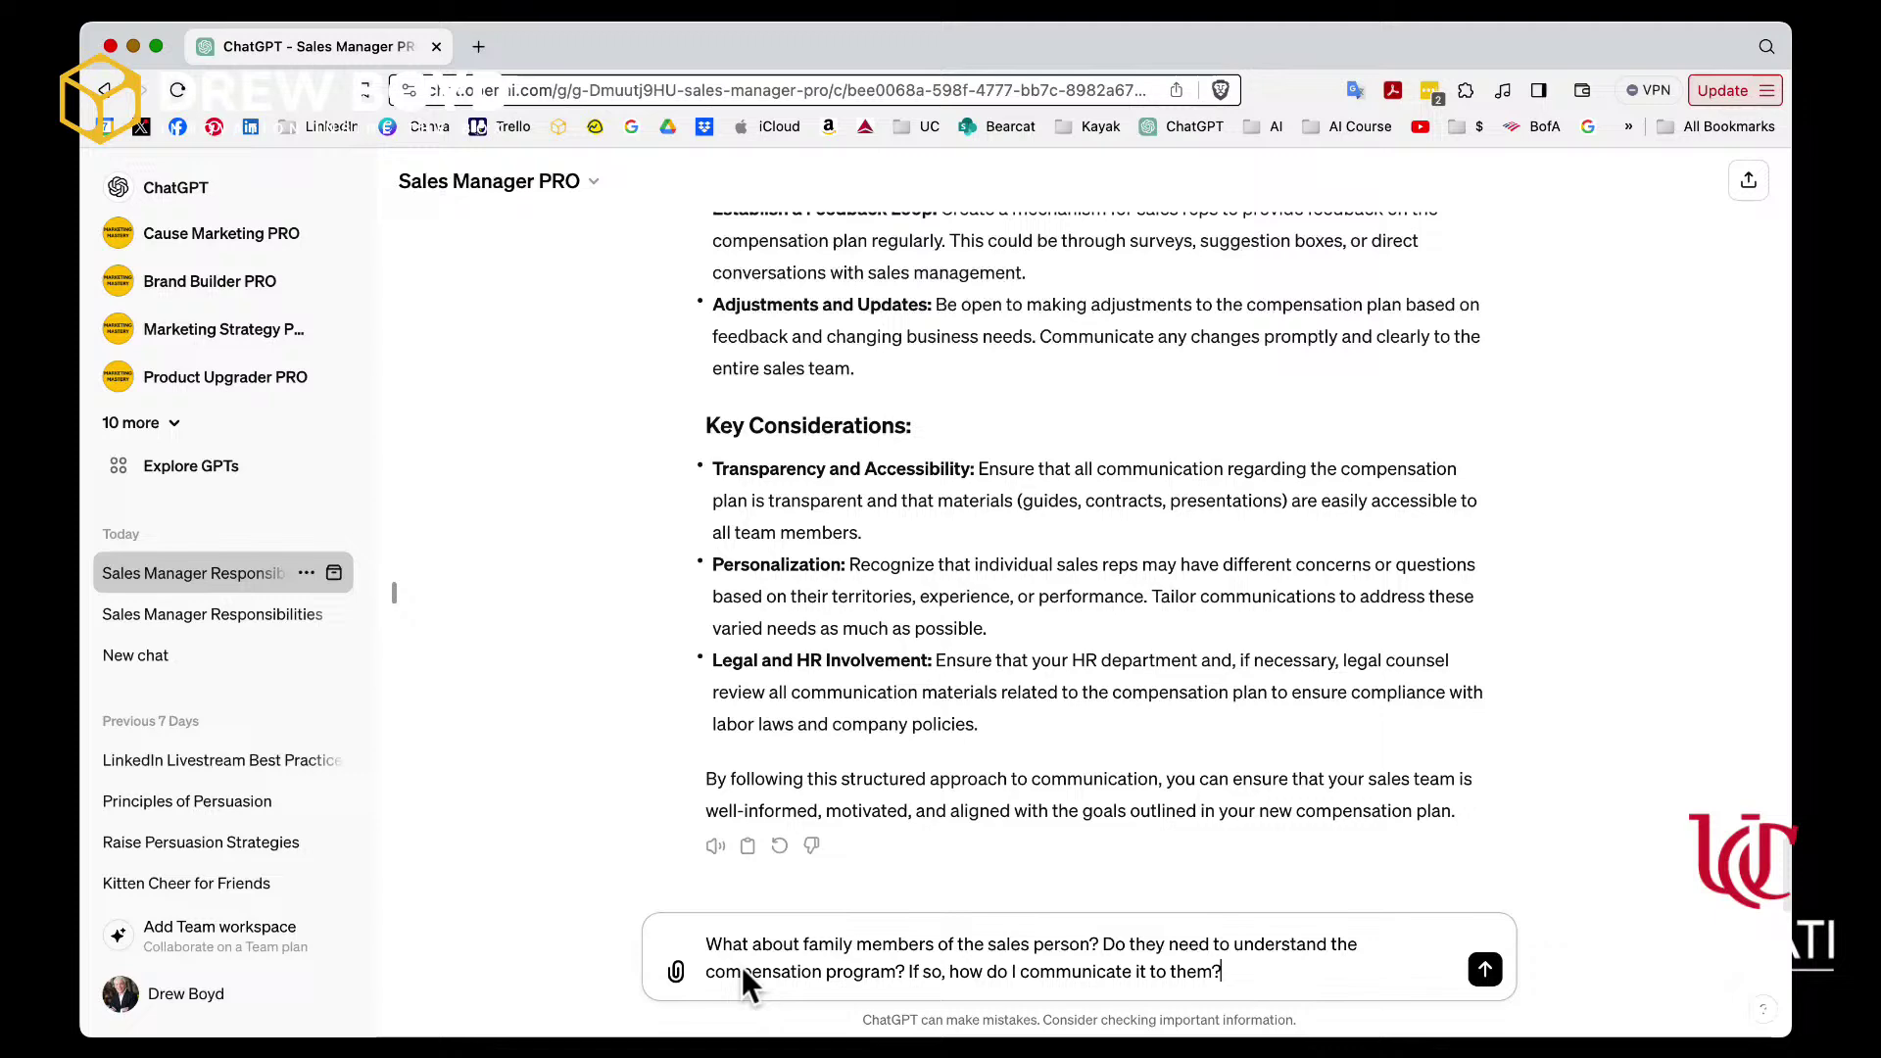
{"action": "key", "text": "Return"}
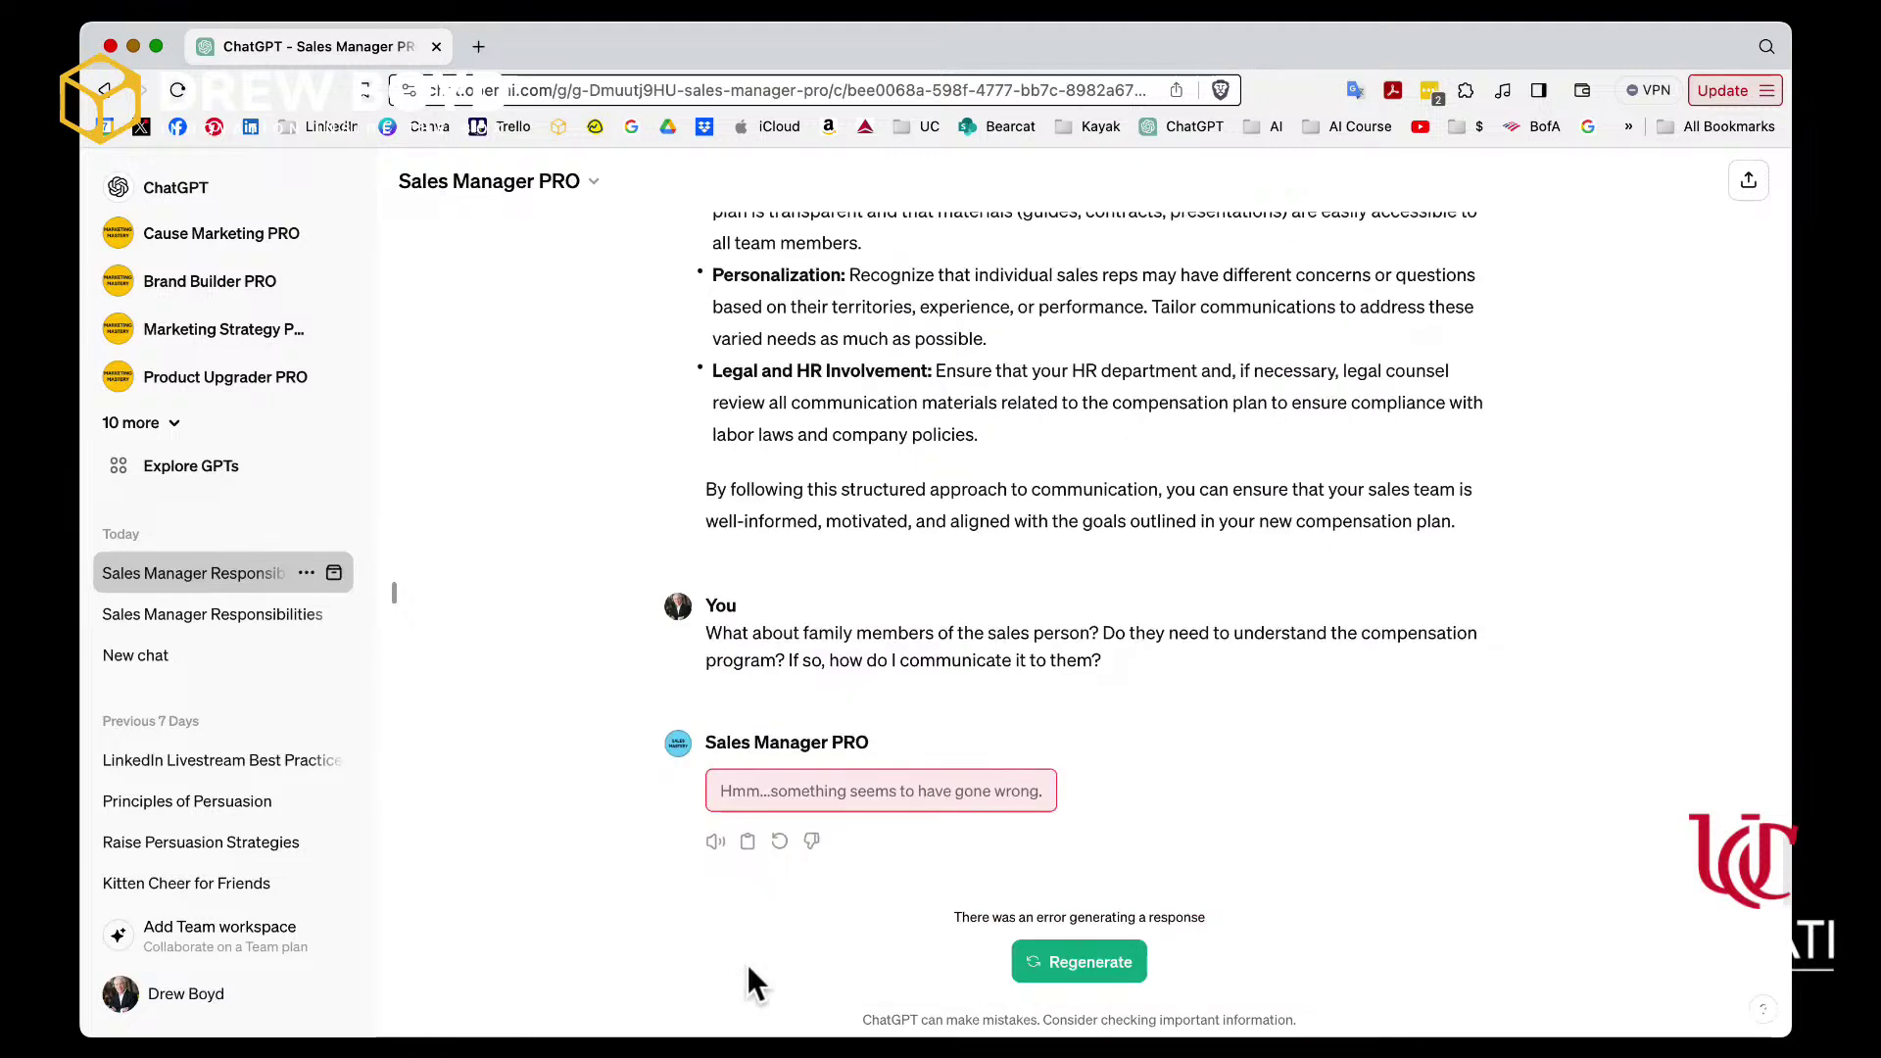
- Regenerate the response to the question about the salesperson's family members twice
{"action": "left_click", "coordinate": [1049, 965]}
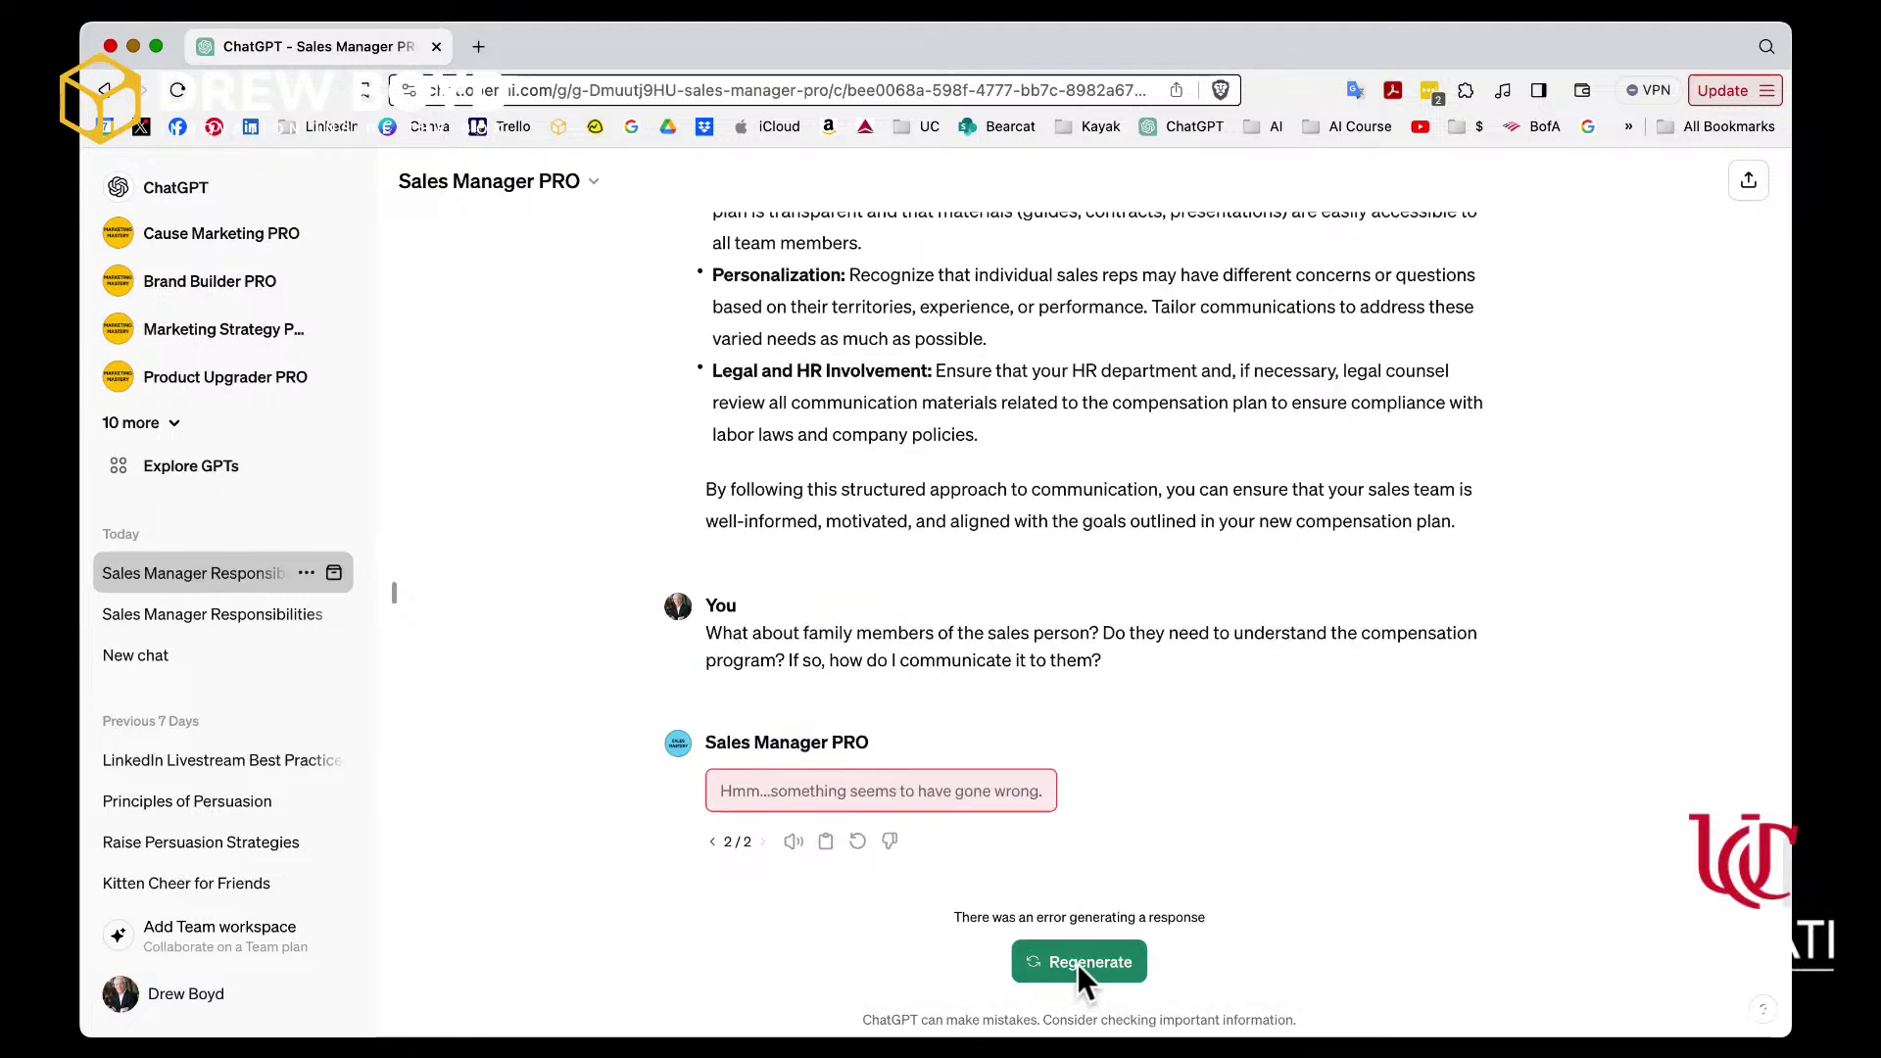
{"action": "left_click", "coordinate": [1078, 962]}
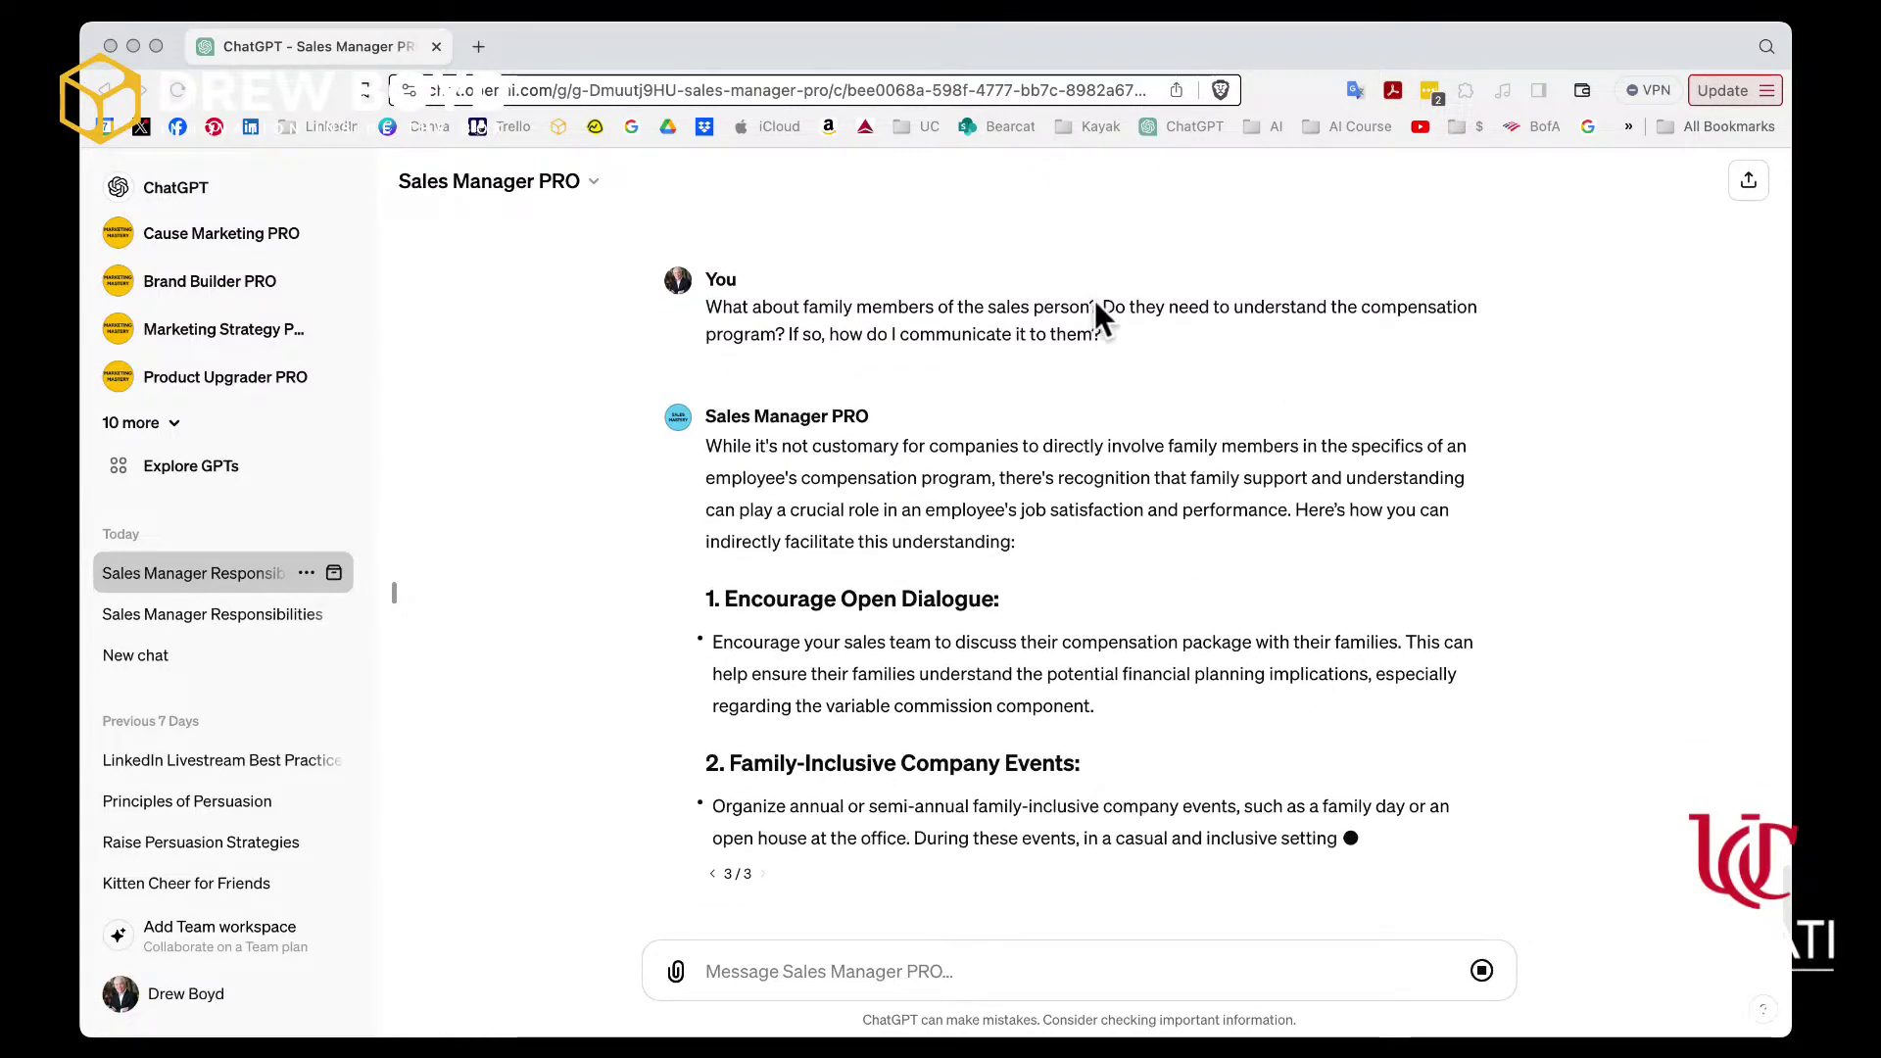
{"action": "left_click", "coordinate": [1092, 315]}
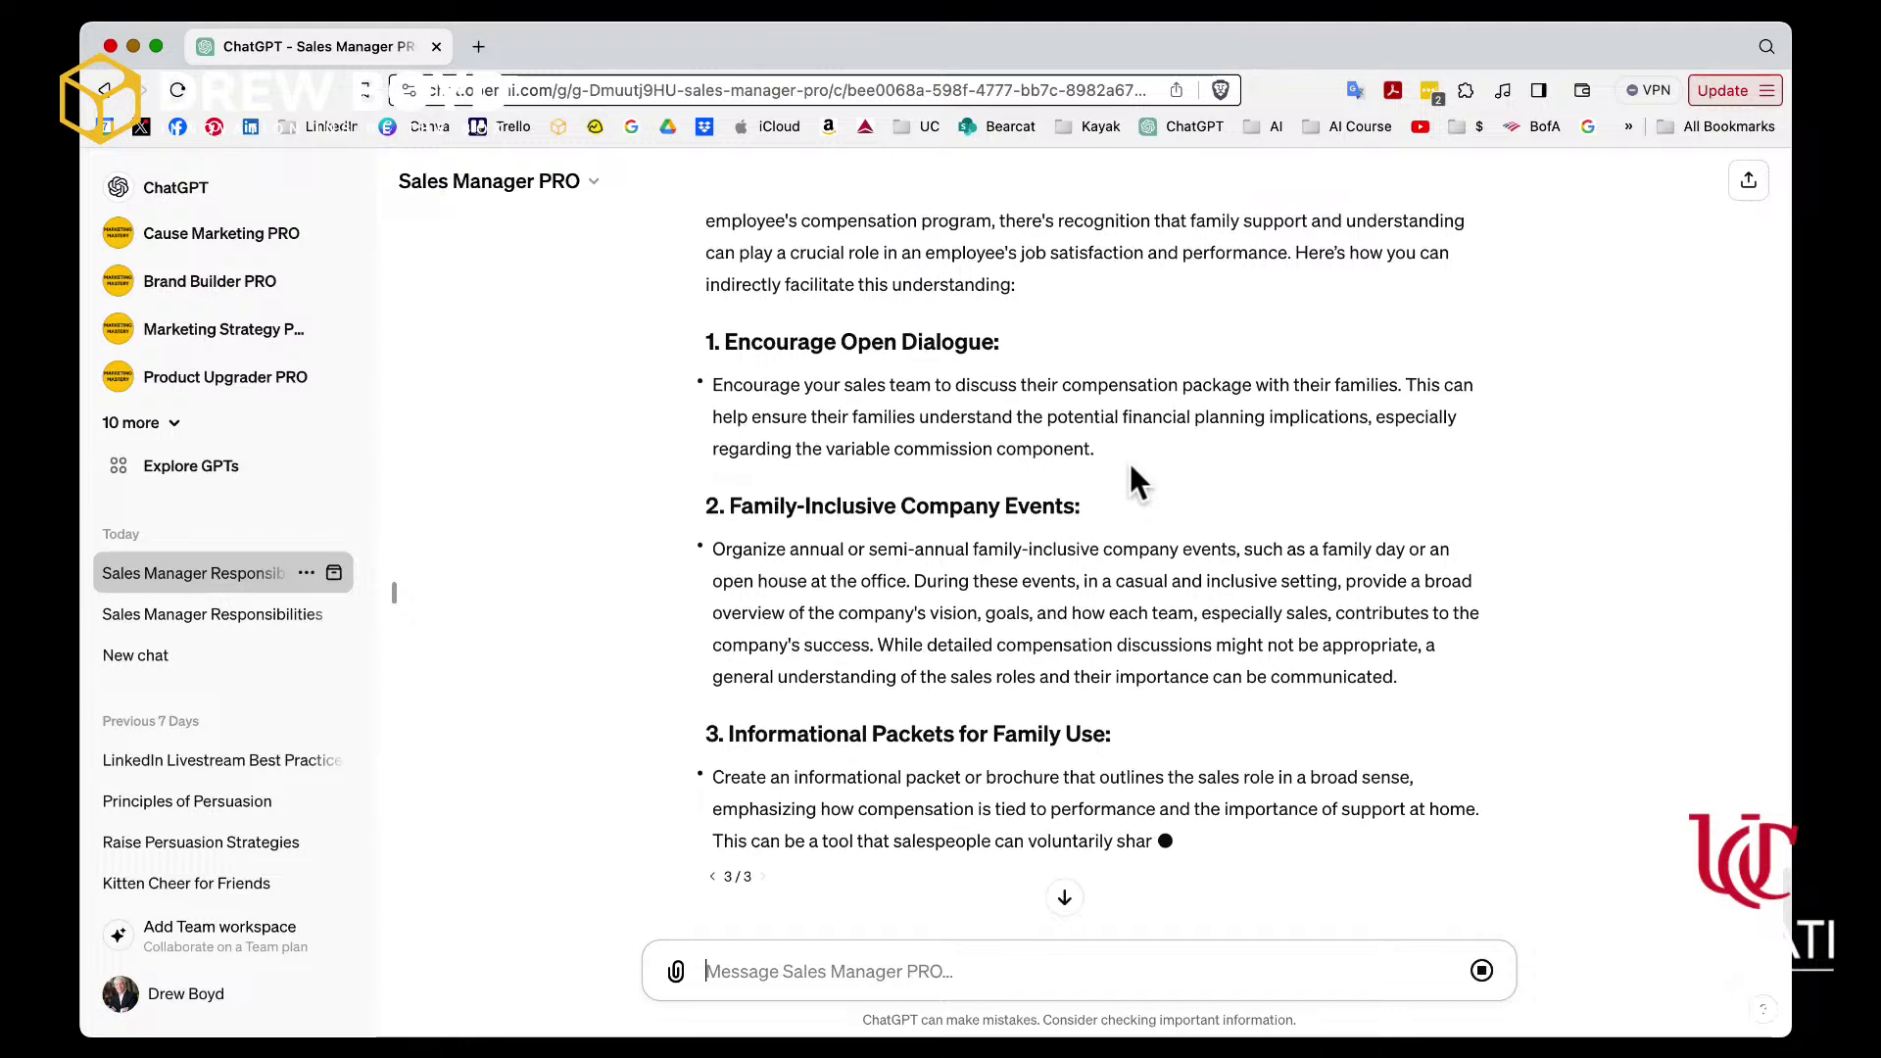
- Read through the response on informing family members, from encouraging open dialogue to communication best practices and the key consideration
{"action": "scroll", "coordinate": [1131, 463], "scroll_direction": "up", "scroll_amount": 1}
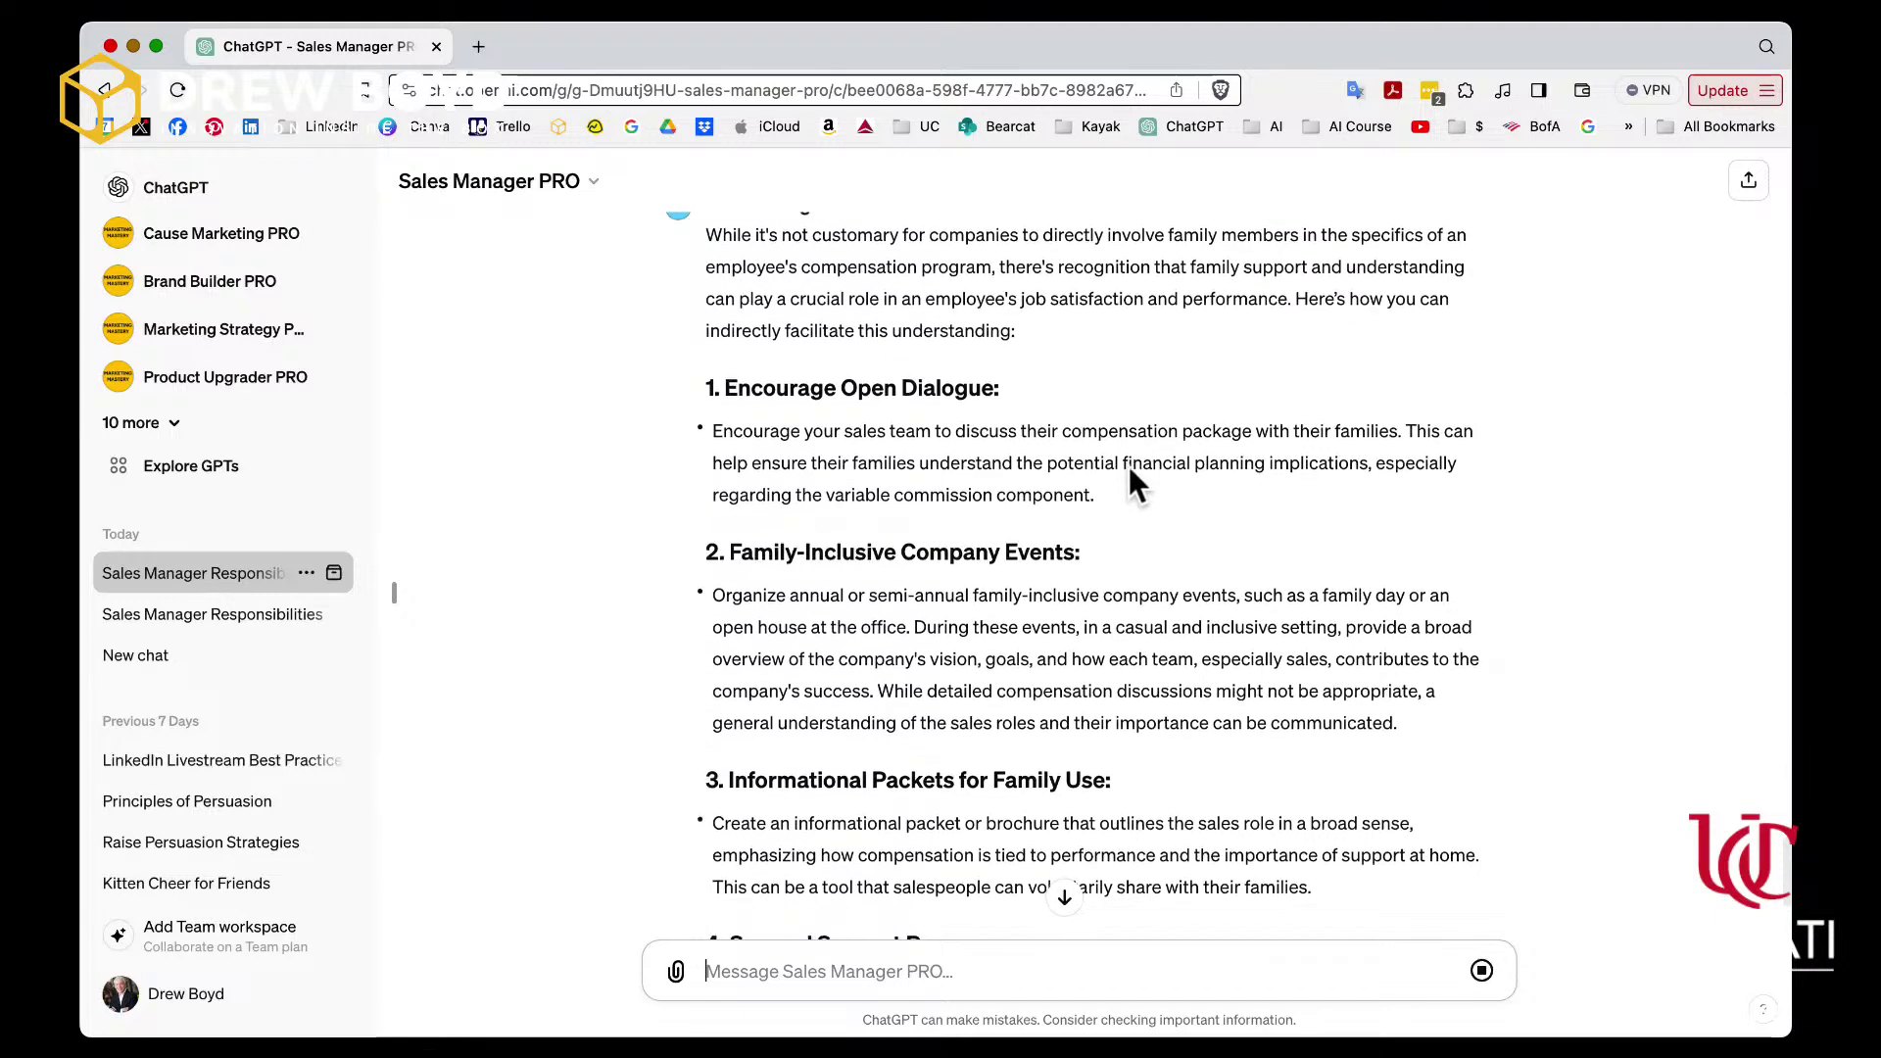
{"action": "scroll", "coordinate": [1128, 471], "scroll_direction": "down", "scroll_amount": 3}
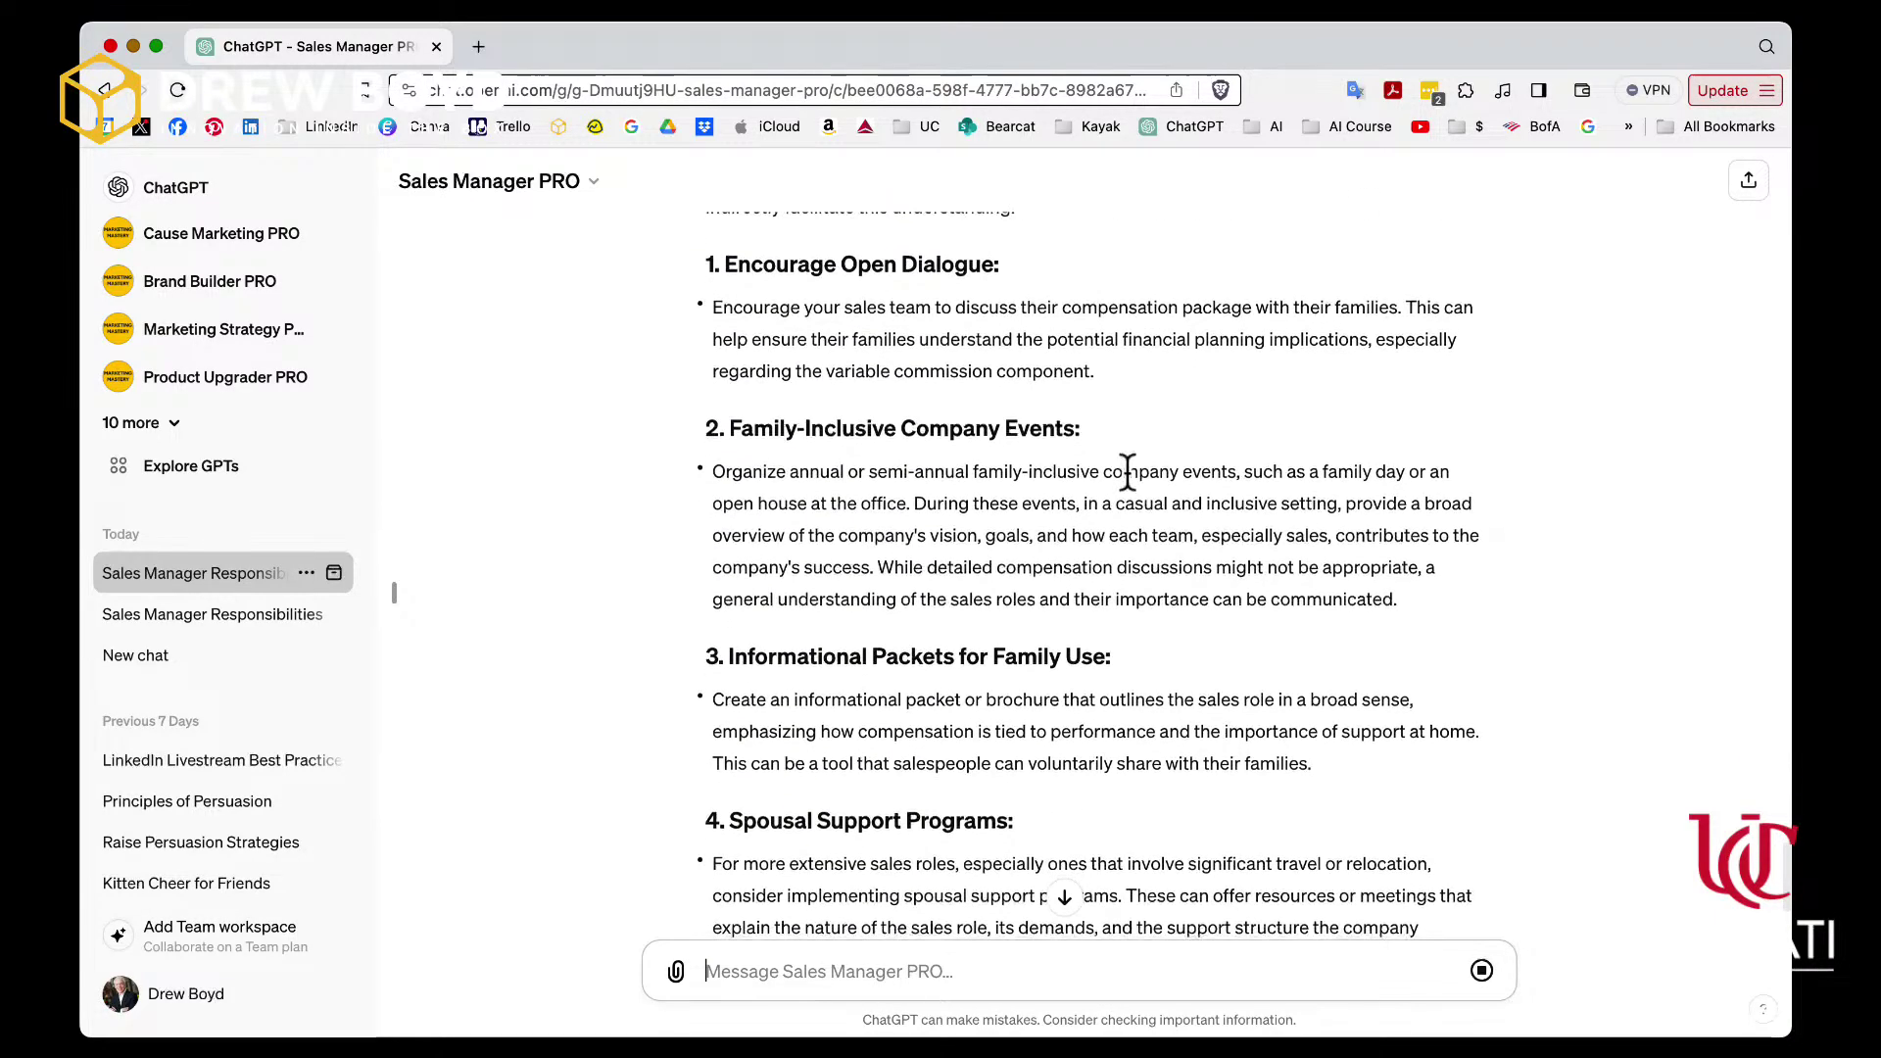
{"action": "scroll", "coordinate": [1128, 472], "scroll_direction": "down", "scroll_amount": 2}
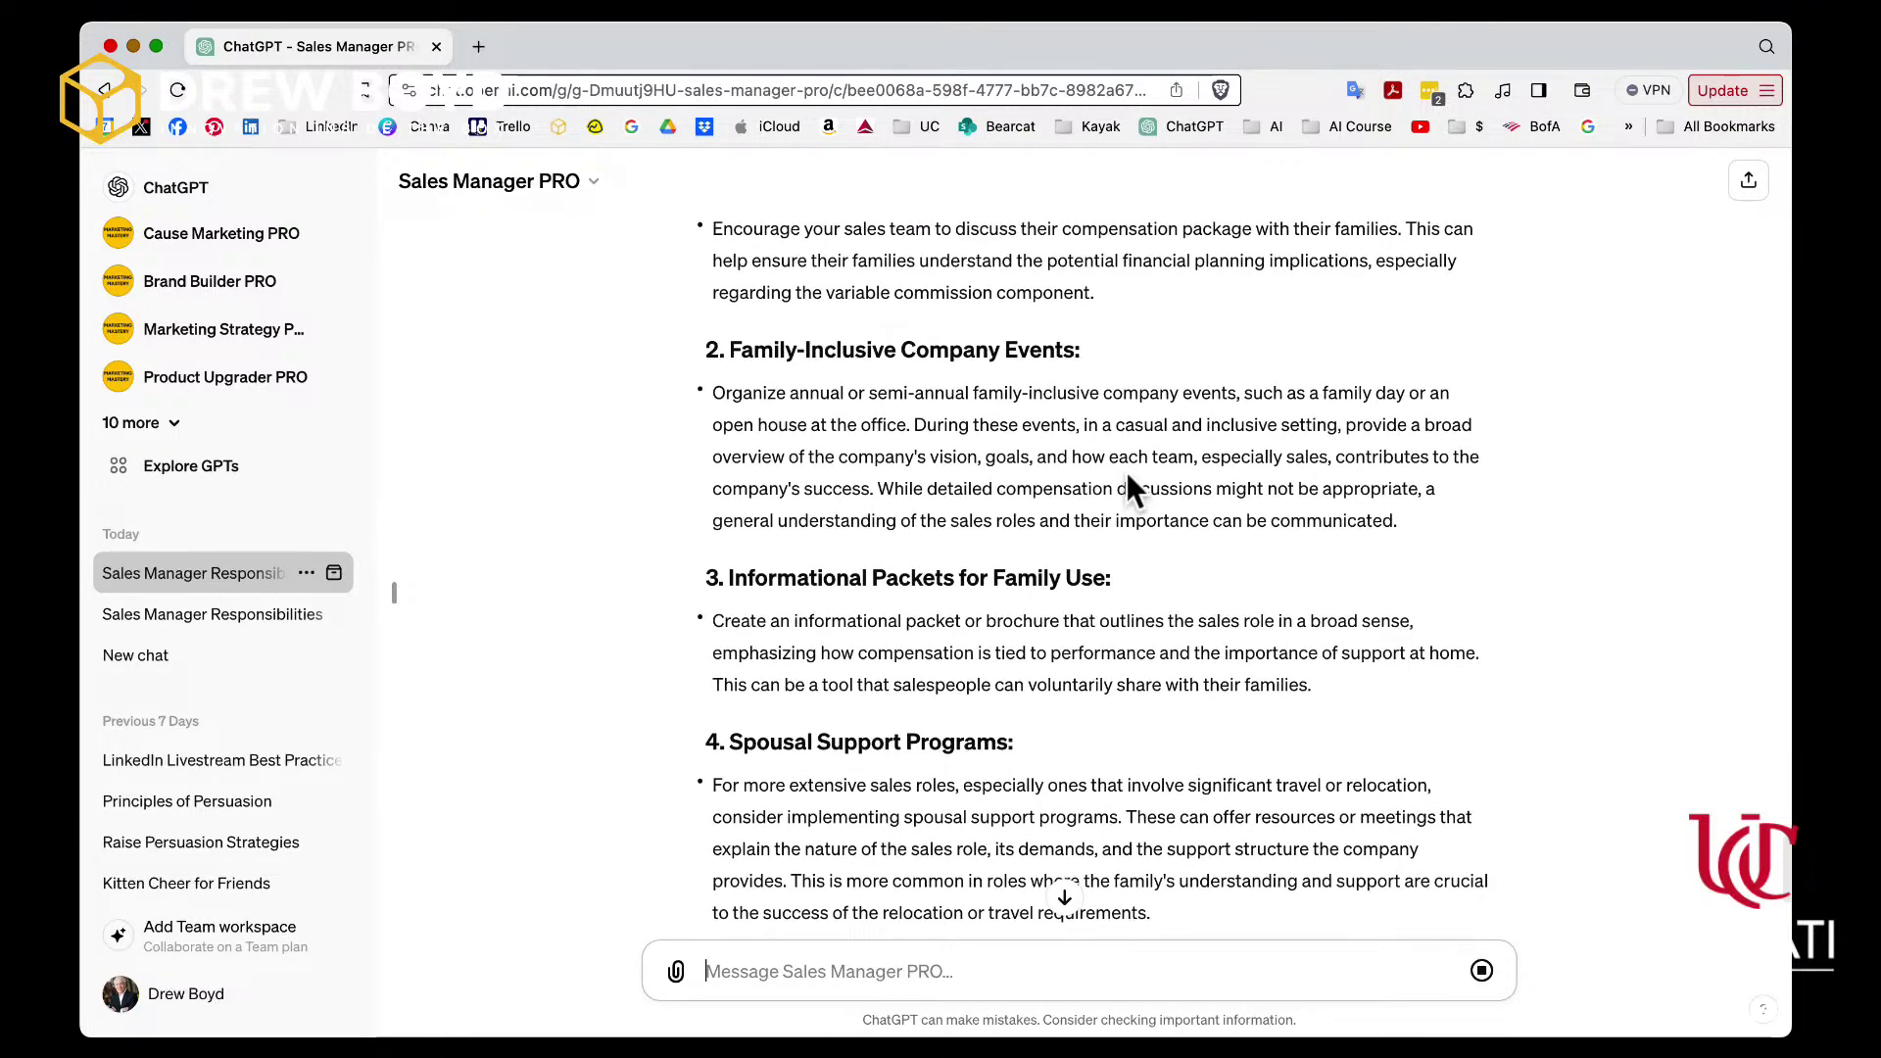
{"action": "scroll", "coordinate": [1128, 473], "scroll_direction": "down", "scroll_amount": 1}
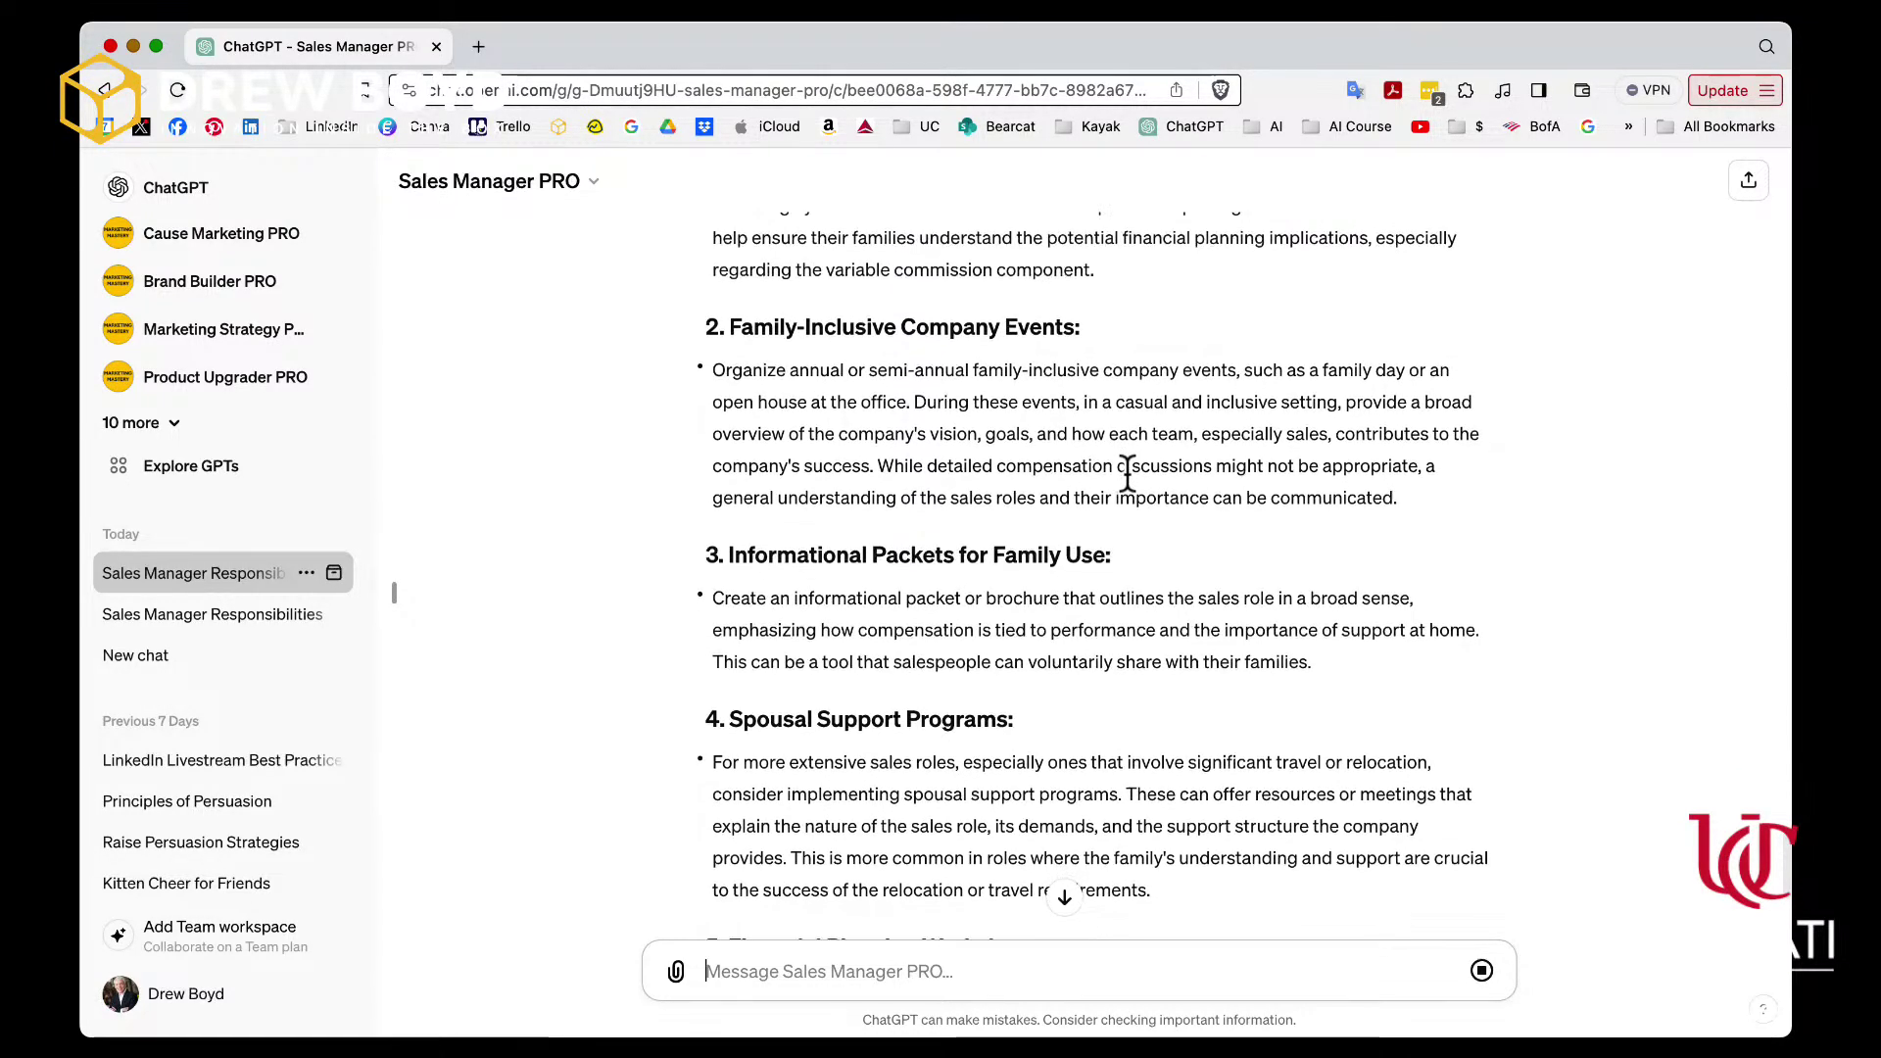
{"action": "scroll", "coordinate": [1127, 472], "scroll_direction": "down", "scroll_amount": 5}
{"action": "scroll", "coordinate": [1127, 471], "scroll_direction": "down", "scroll_amount": 5}
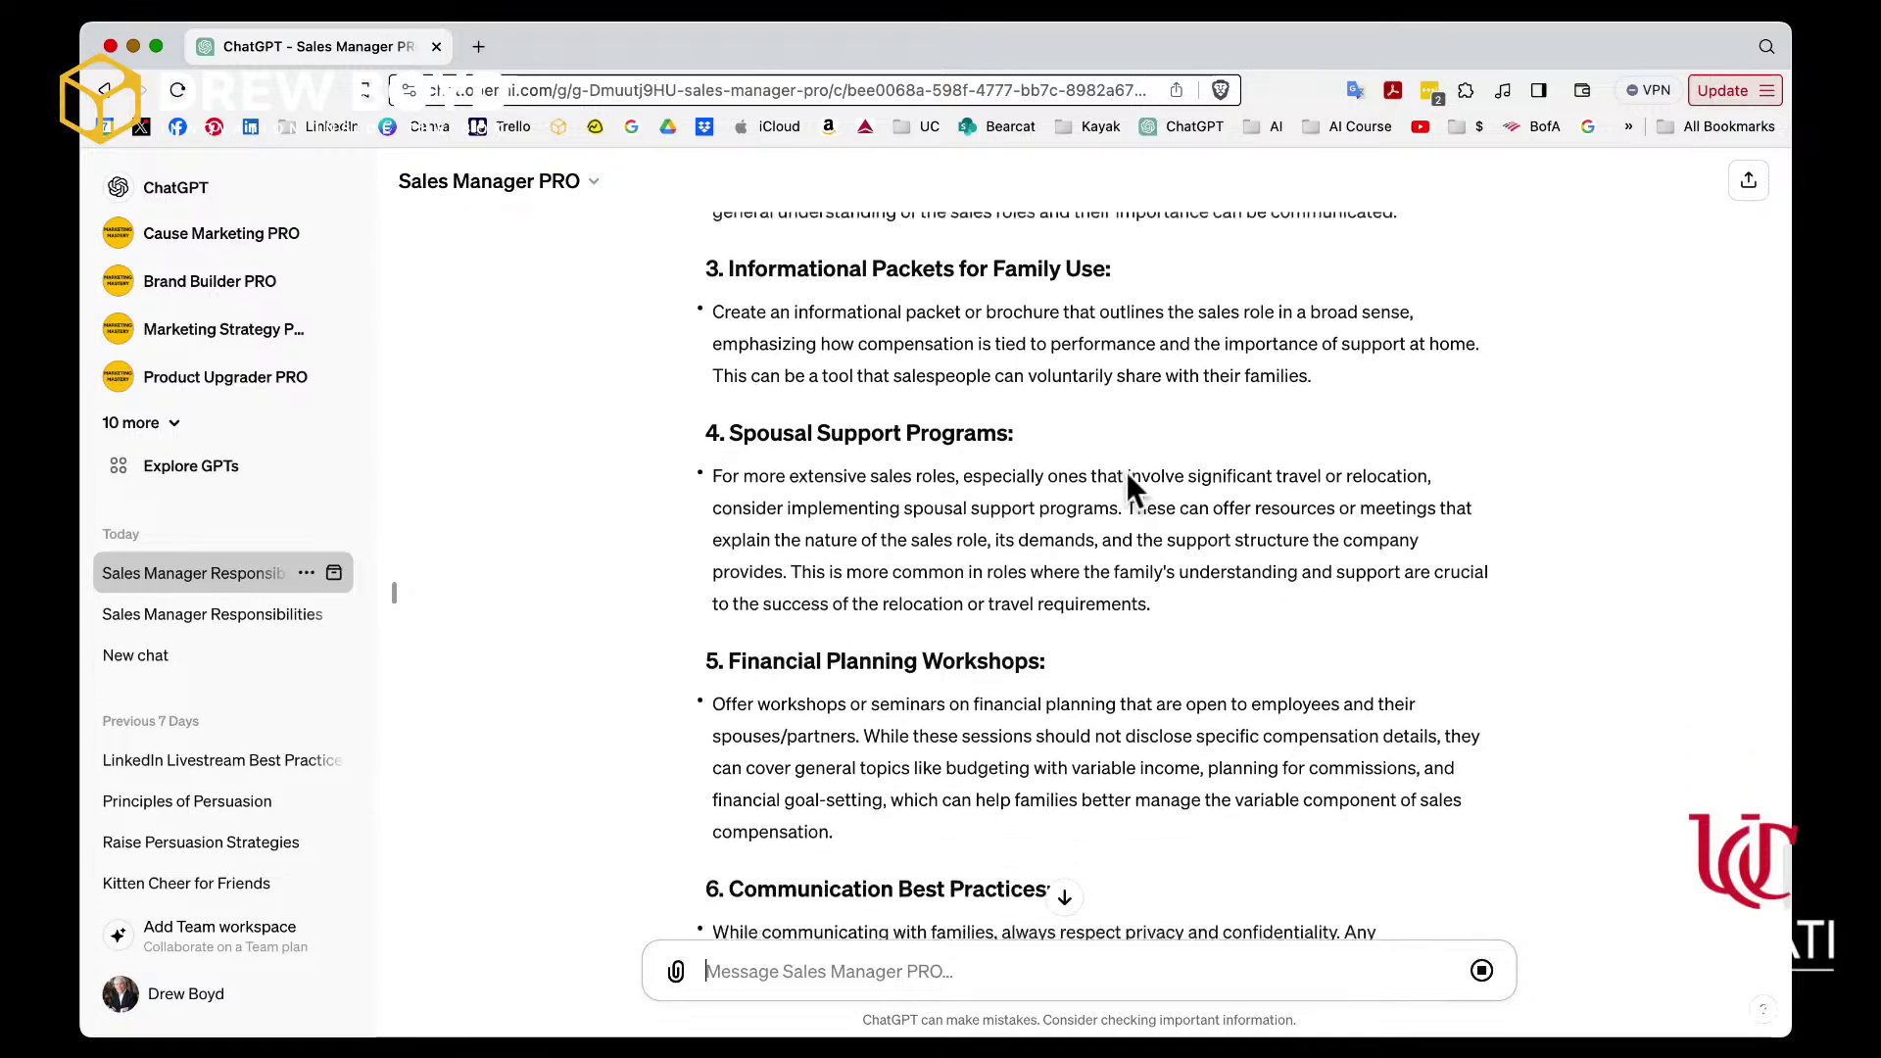
{"action": "scroll", "coordinate": [1127, 473], "scroll_direction": "down", "scroll_amount": 1}
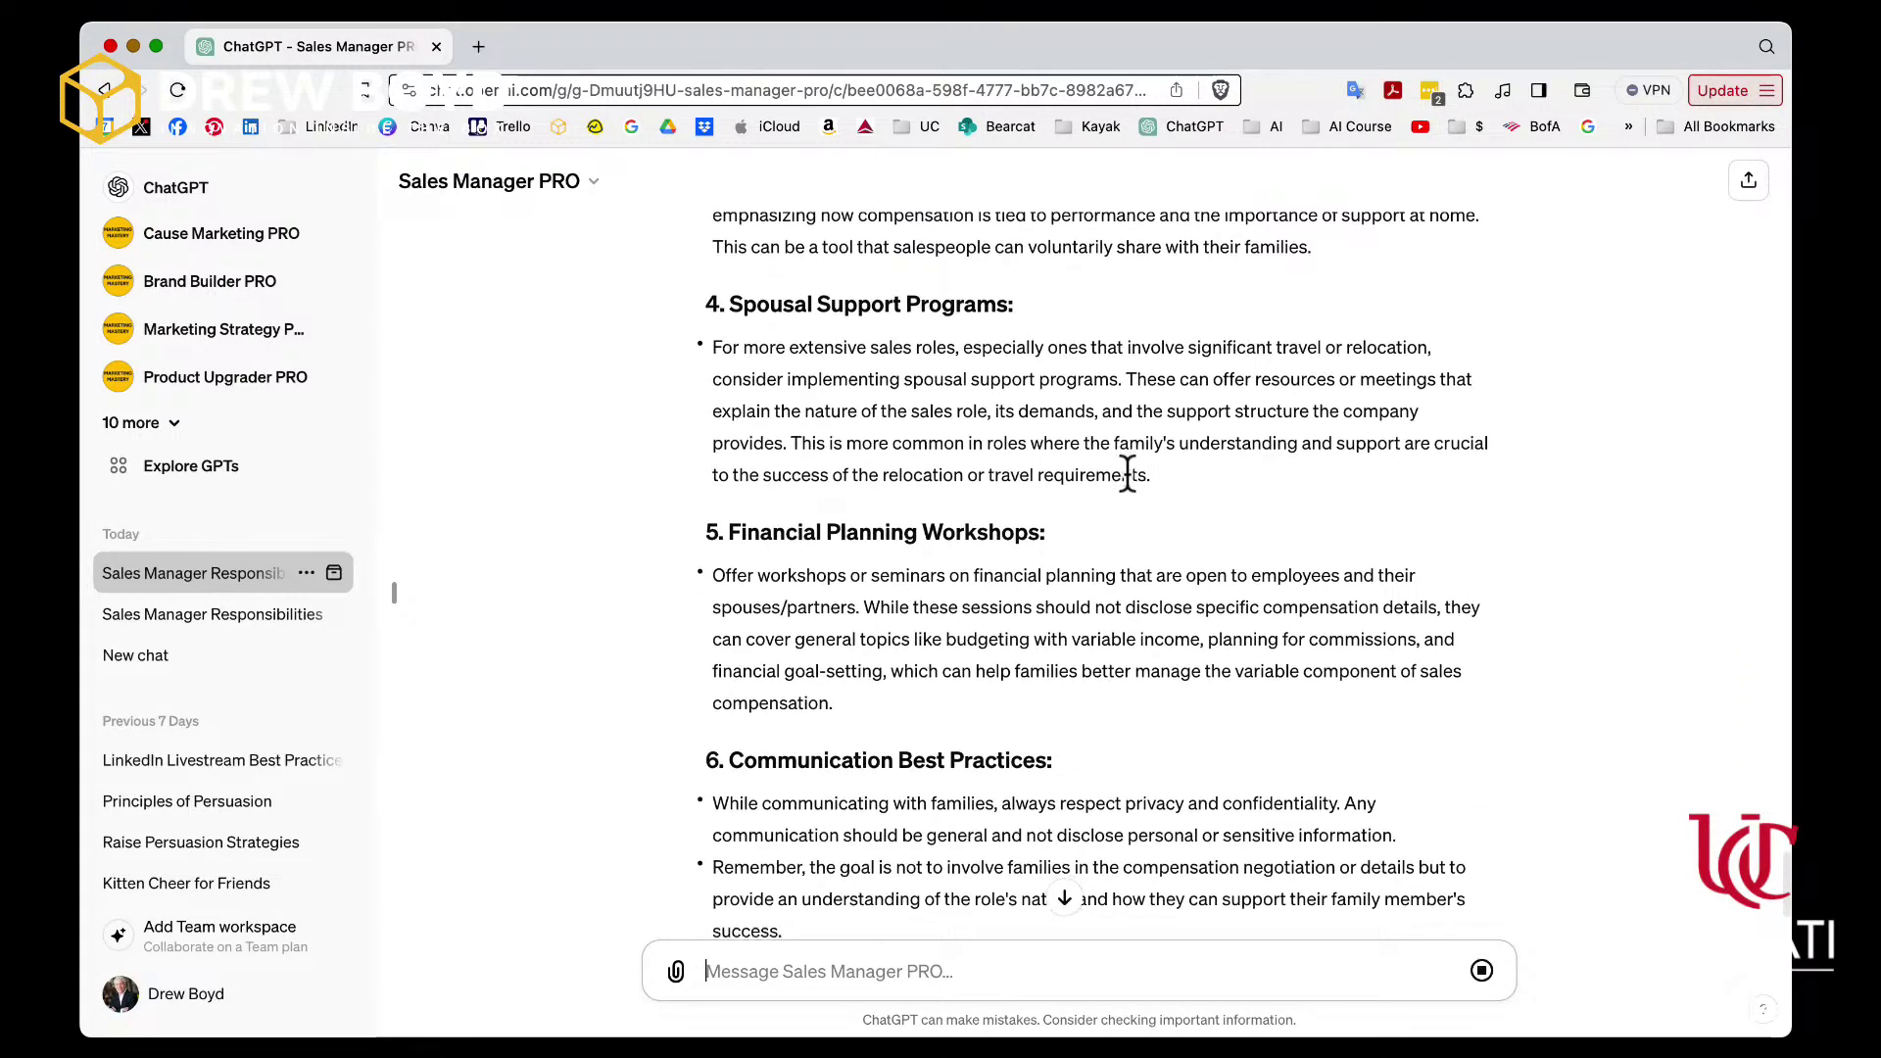
{"action": "scroll", "coordinate": [1128, 471], "scroll_direction": "down", "scroll_amount": 3}
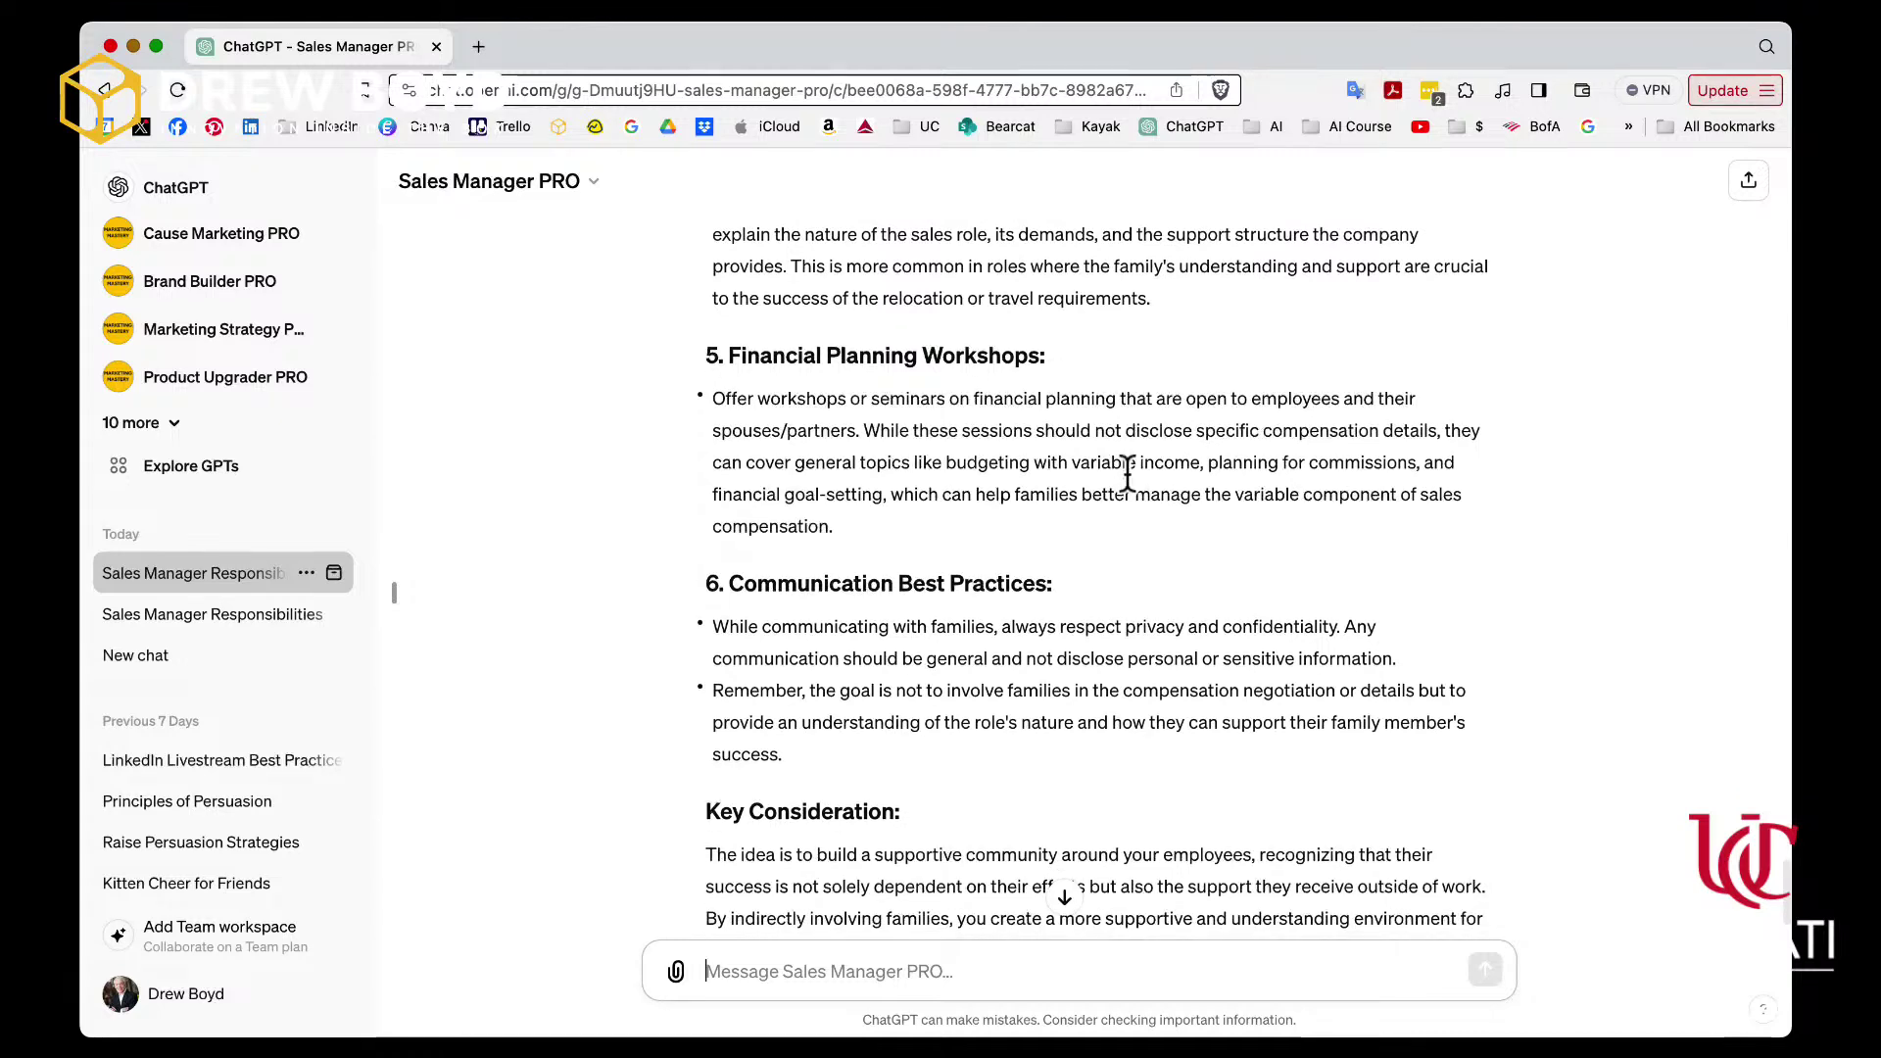
{"action": "scroll", "coordinate": [1125, 471], "scroll_direction": "down", "scroll_amount": 2}
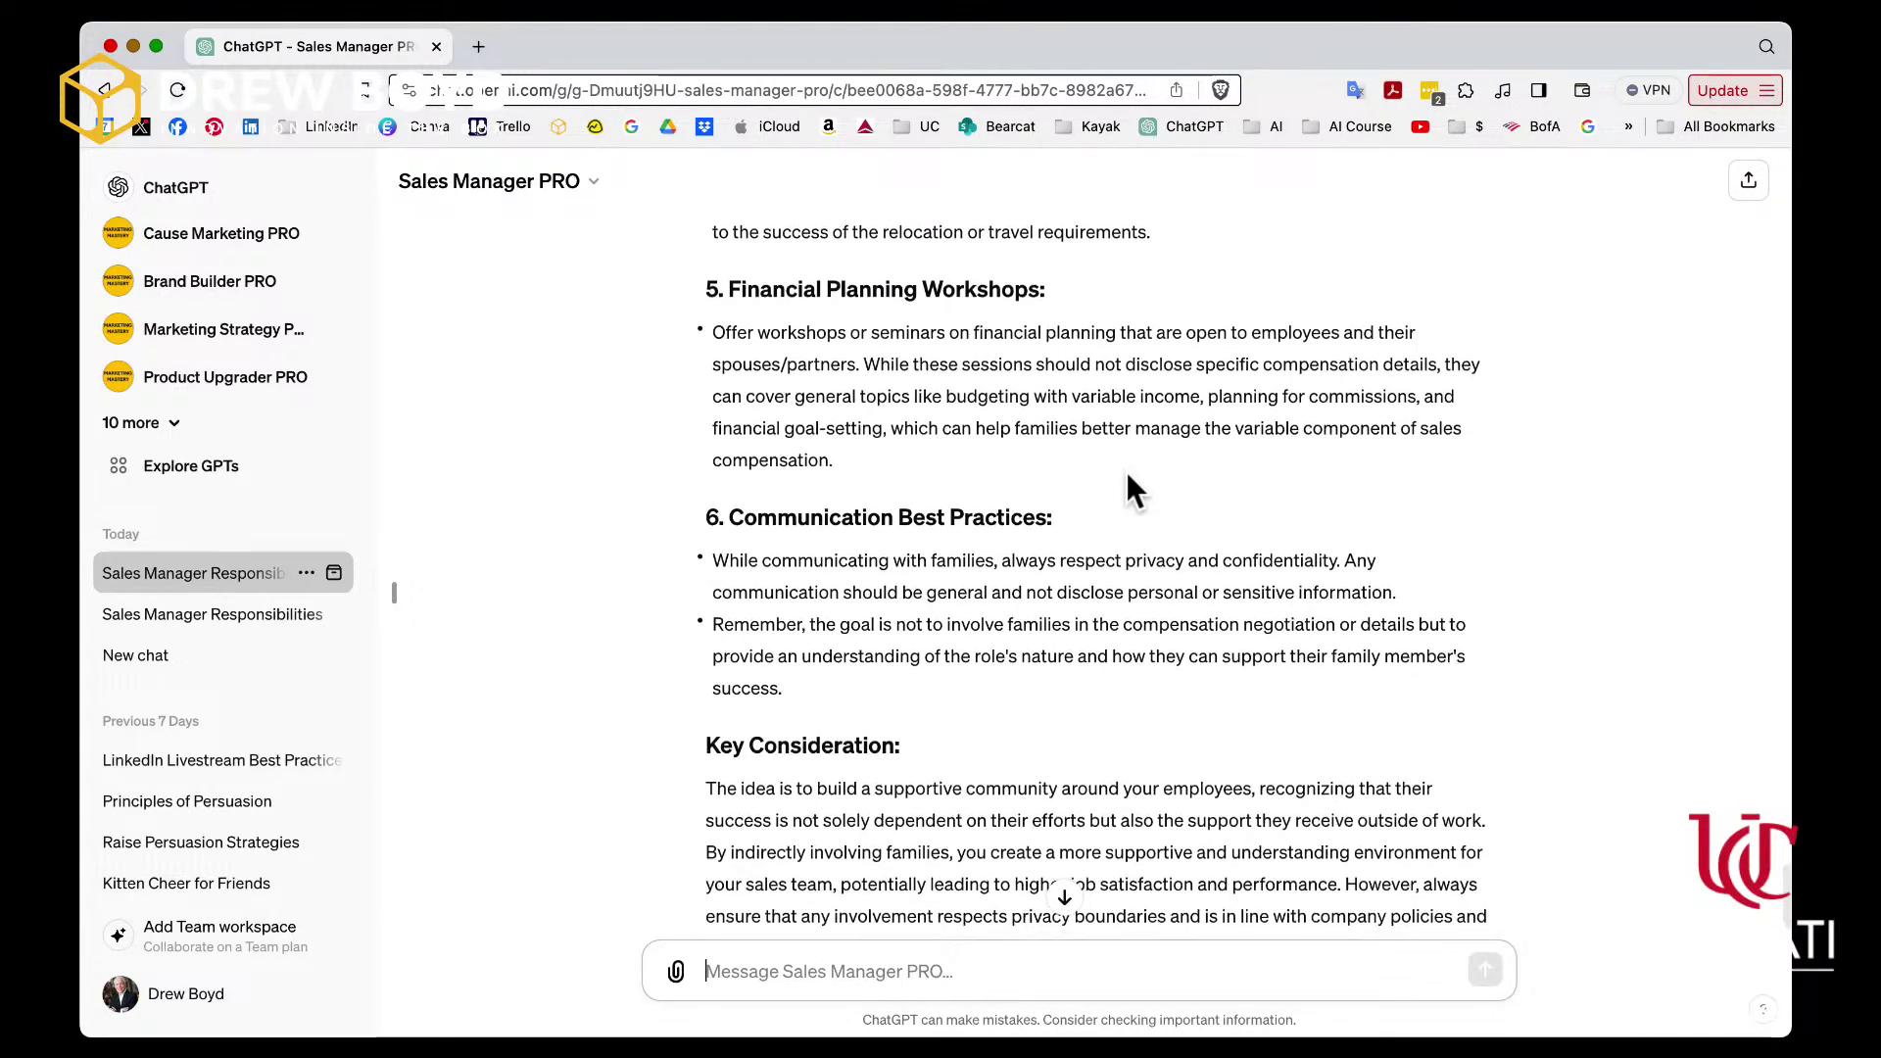
{"action": "scroll", "coordinate": [1126, 472], "scroll_direction": "down", "scroll_amount": 2}
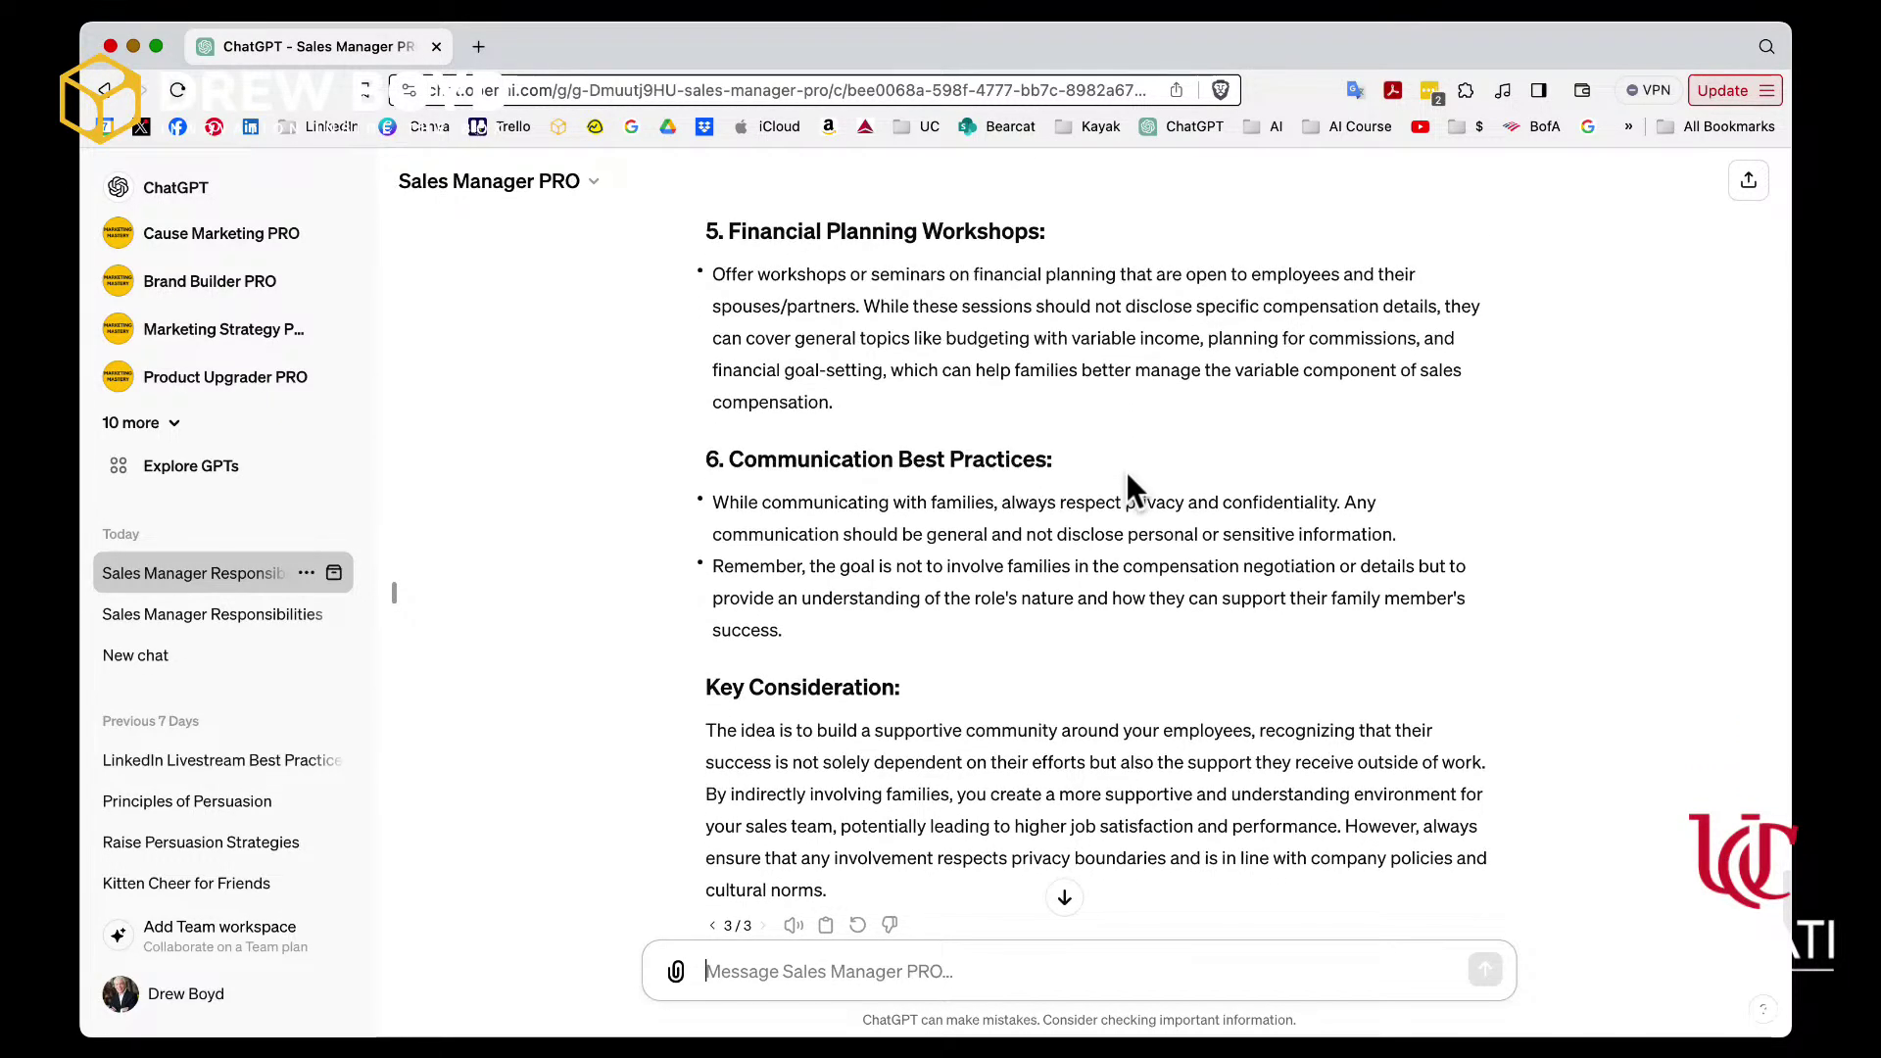
{"action": "scroll", "coordinate": [1128, 477], "scroll_direction": "down", "scroll_amount": 1}
{"action": "scroll", "coordinate": [1128, 481], "scroll_direction": "down", "scroll_amount": 1}
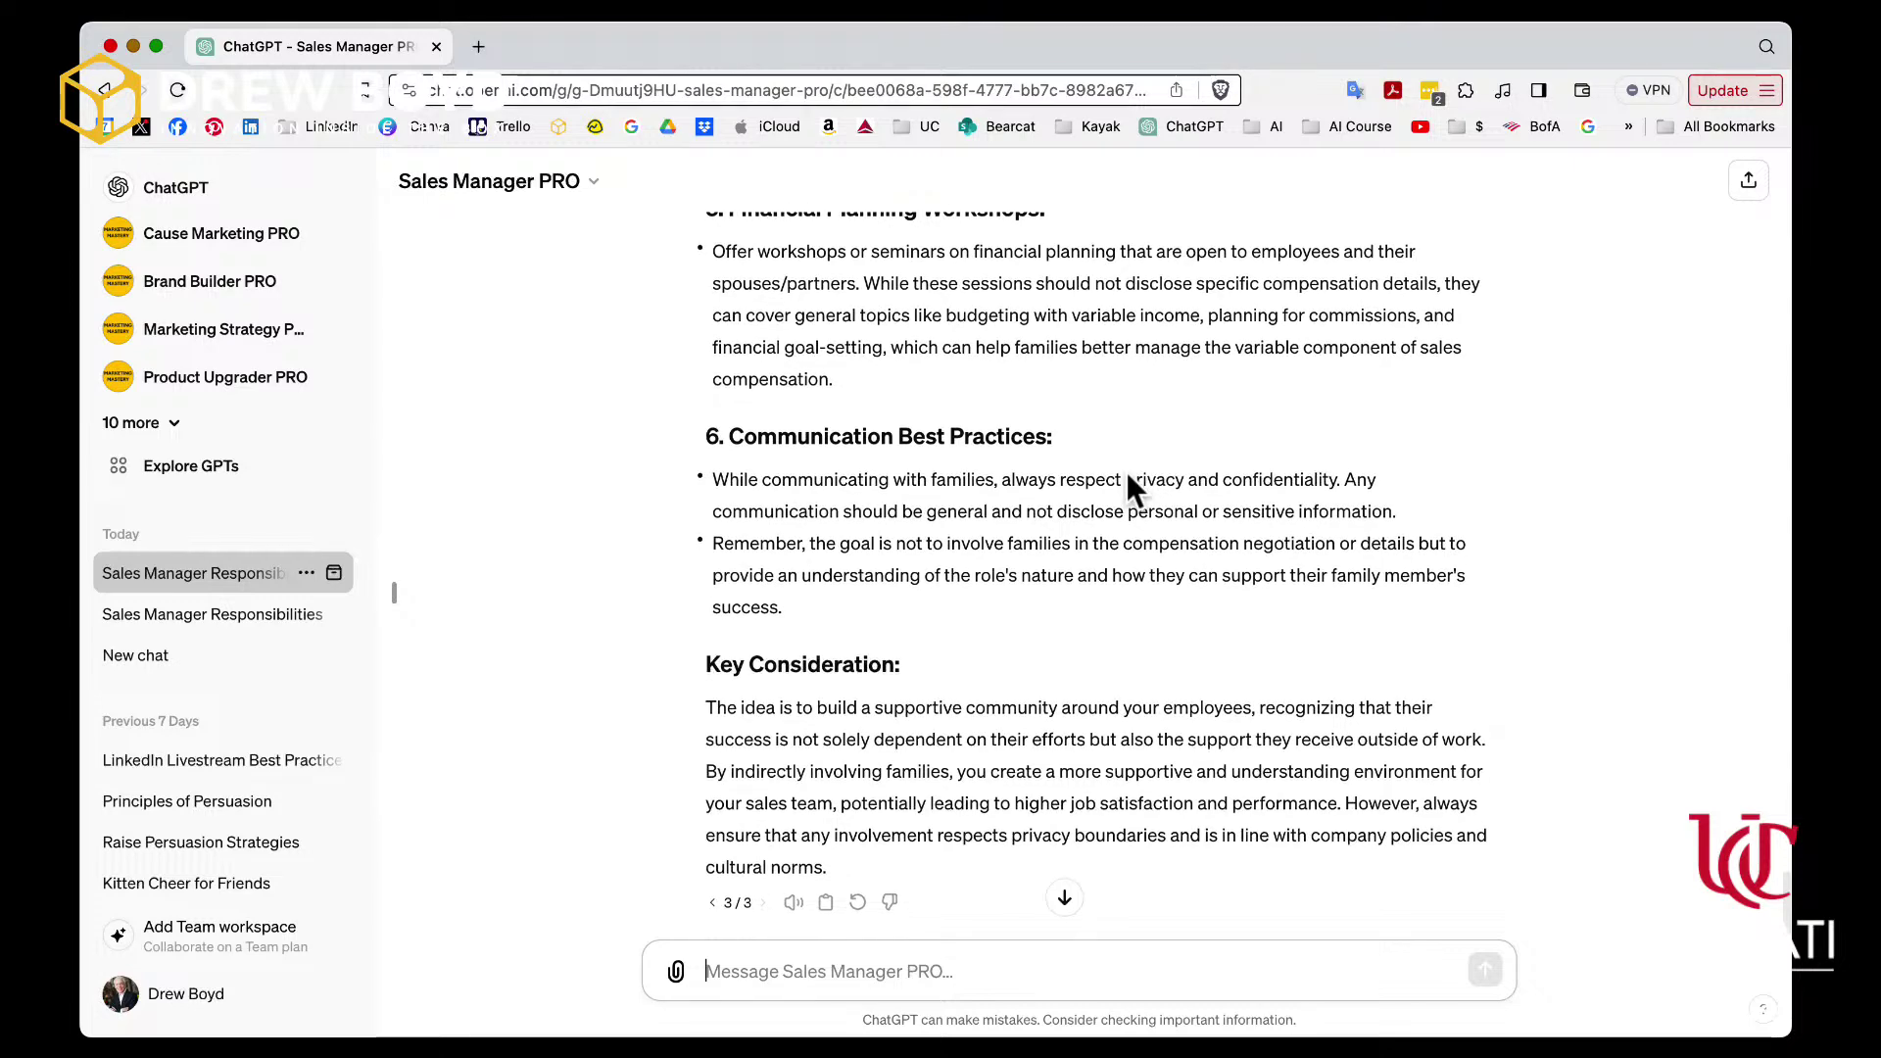